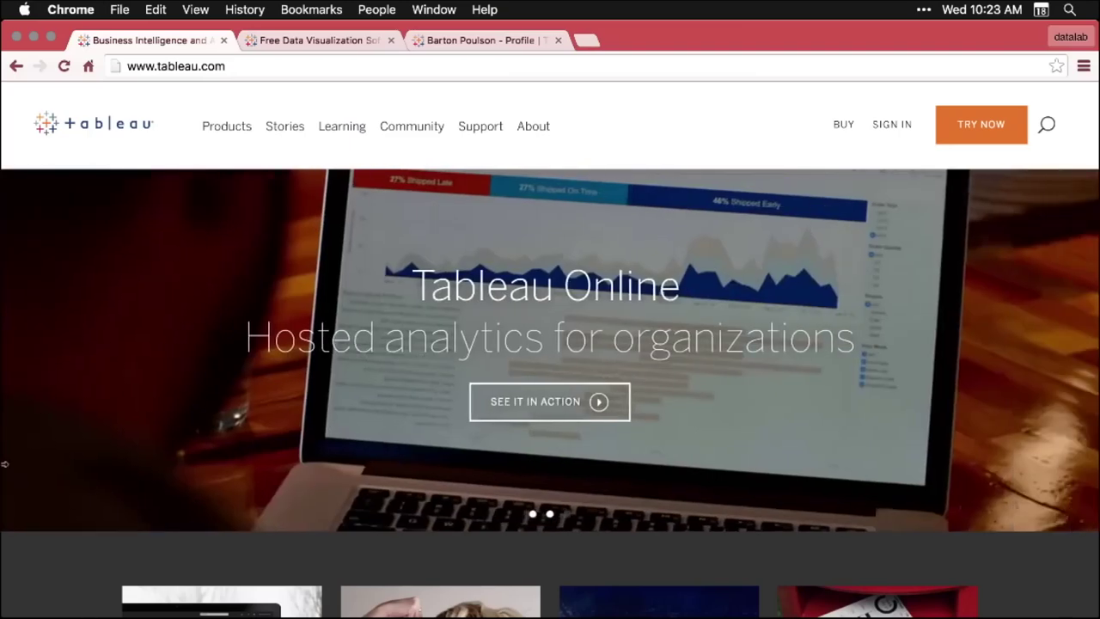
Open the Tableau Public page from the Tableau website's product list and look through it
mouse_move(233, 128)
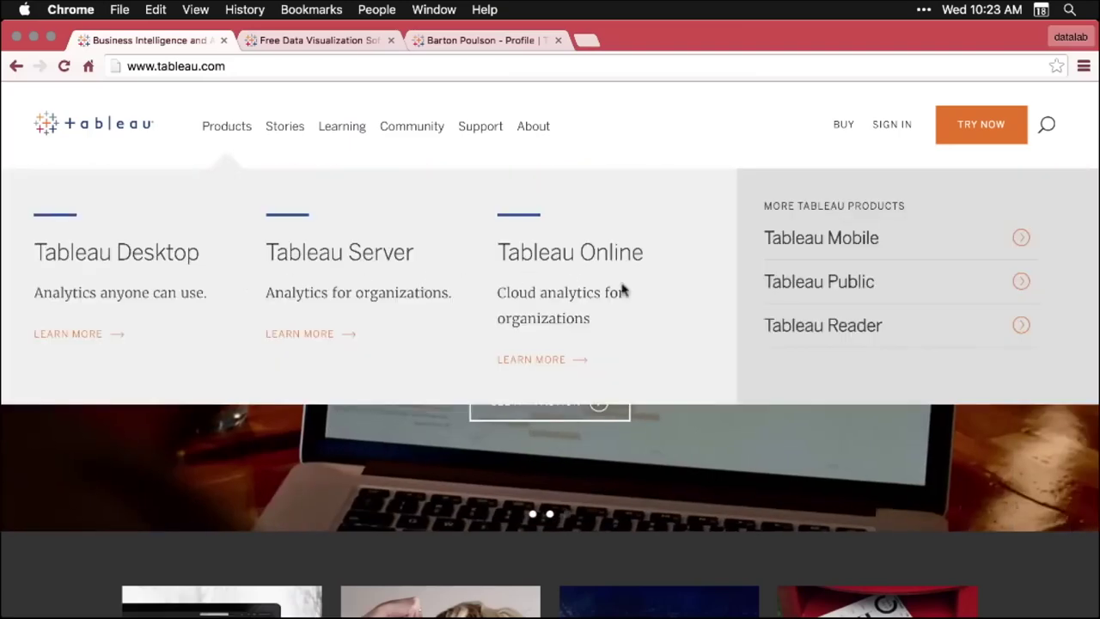
click(863, 286)
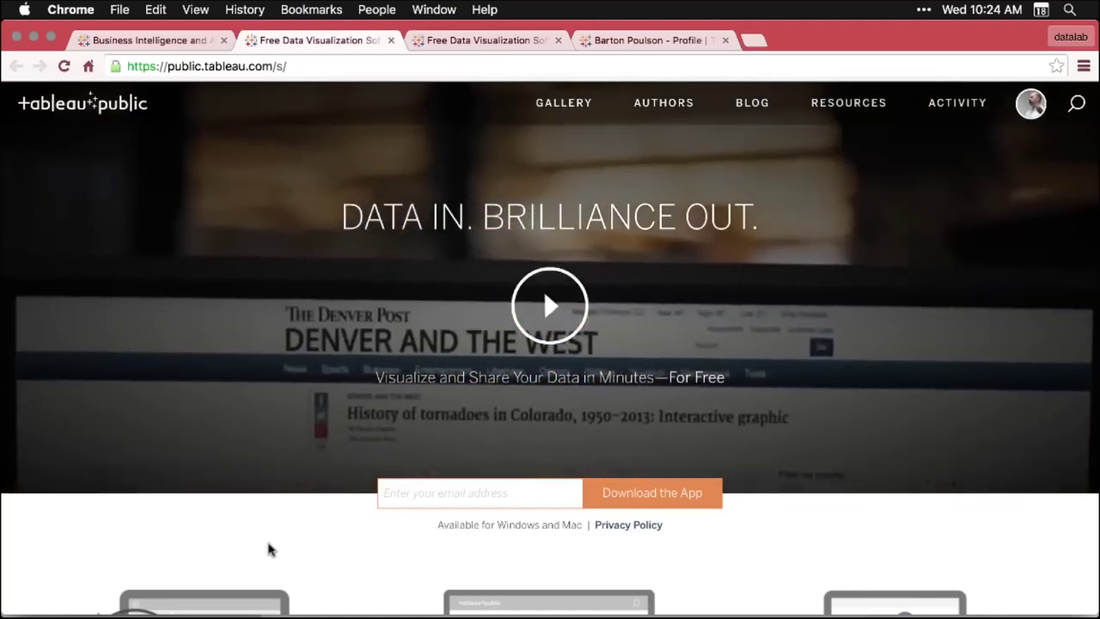
scroll(268, 550, down, 5)
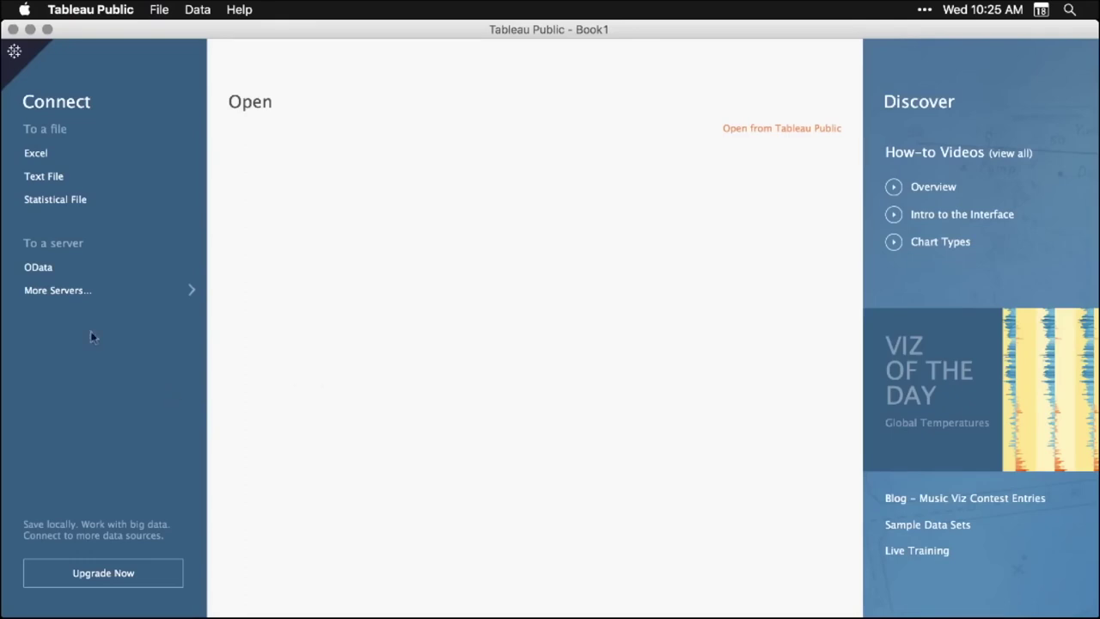
In the Tableau Public desktop application, connect to the Excel workbook DS03_2_2_TableauPublic.xlsx on the Desktop
click(36, 154)
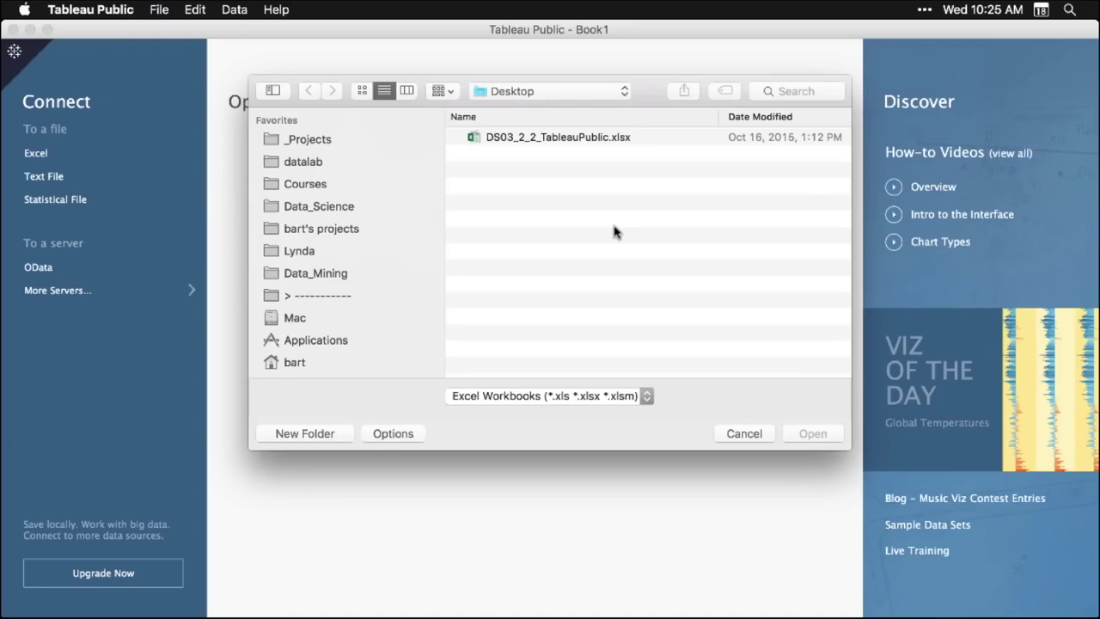
click(581, 140)
click(813, 435)
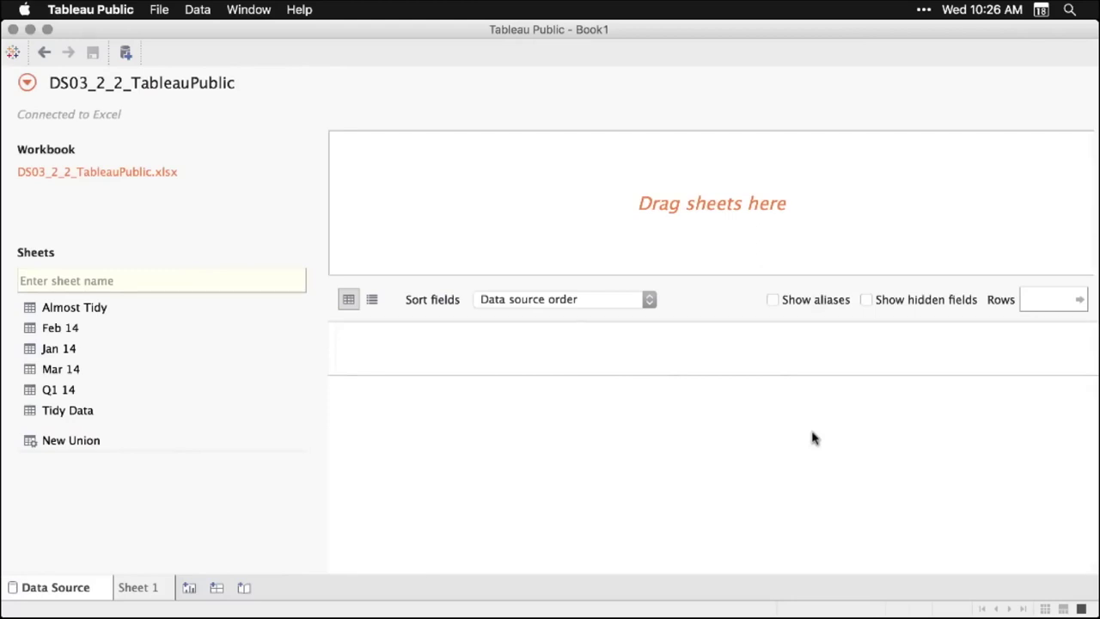
Add the Tidy Data sheet to the data source and review its preview rows
click(71, 413)
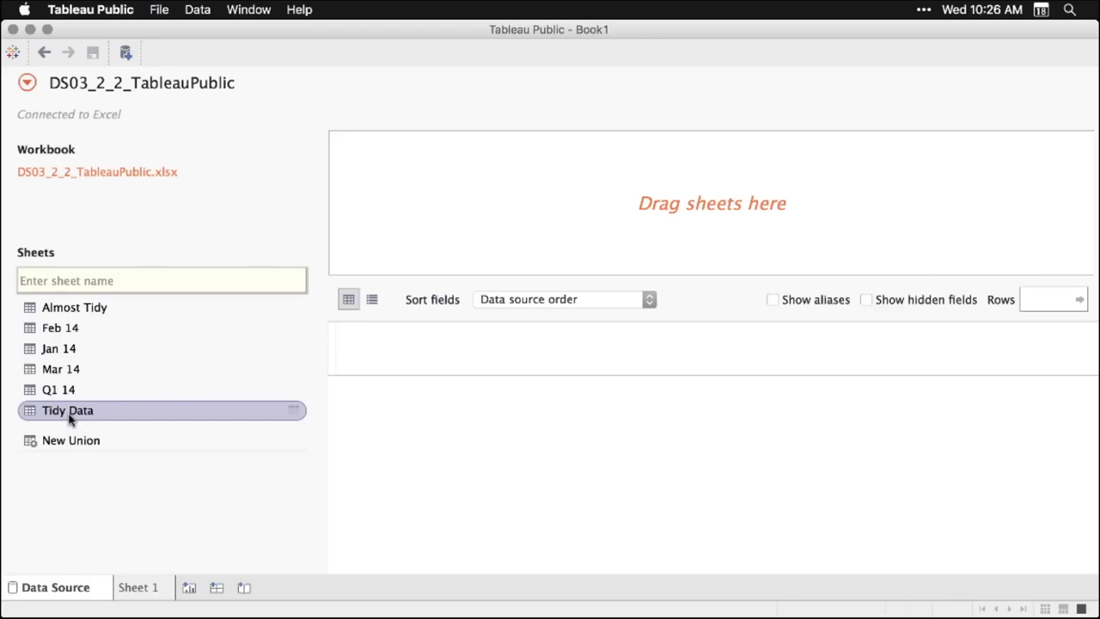
drag(71, 419, 533, 208)
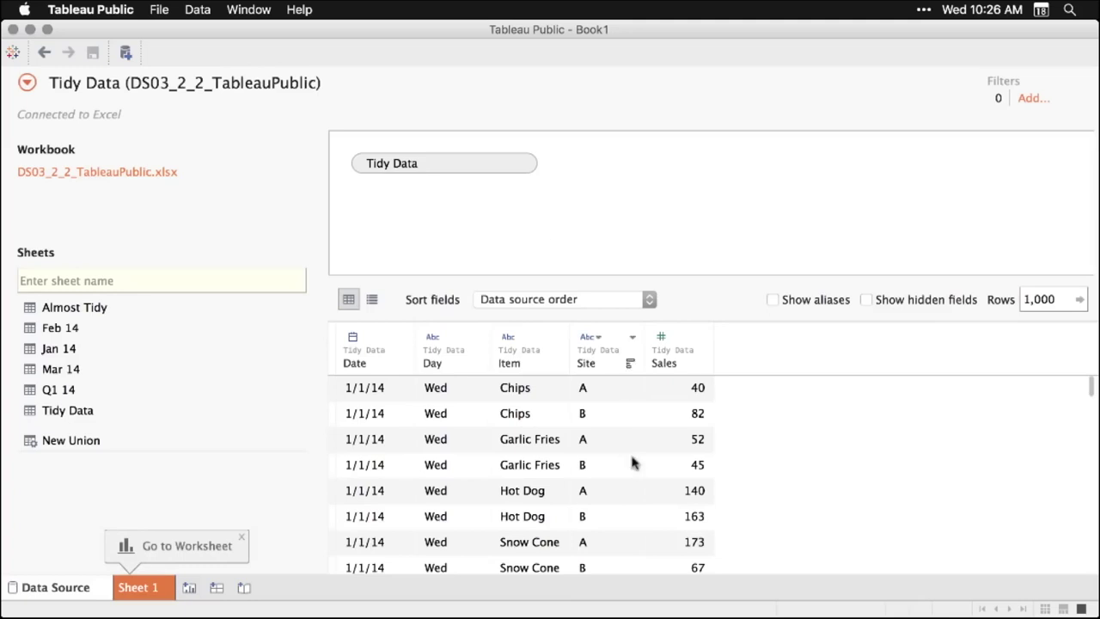
scroll(632, 463, down, 5)
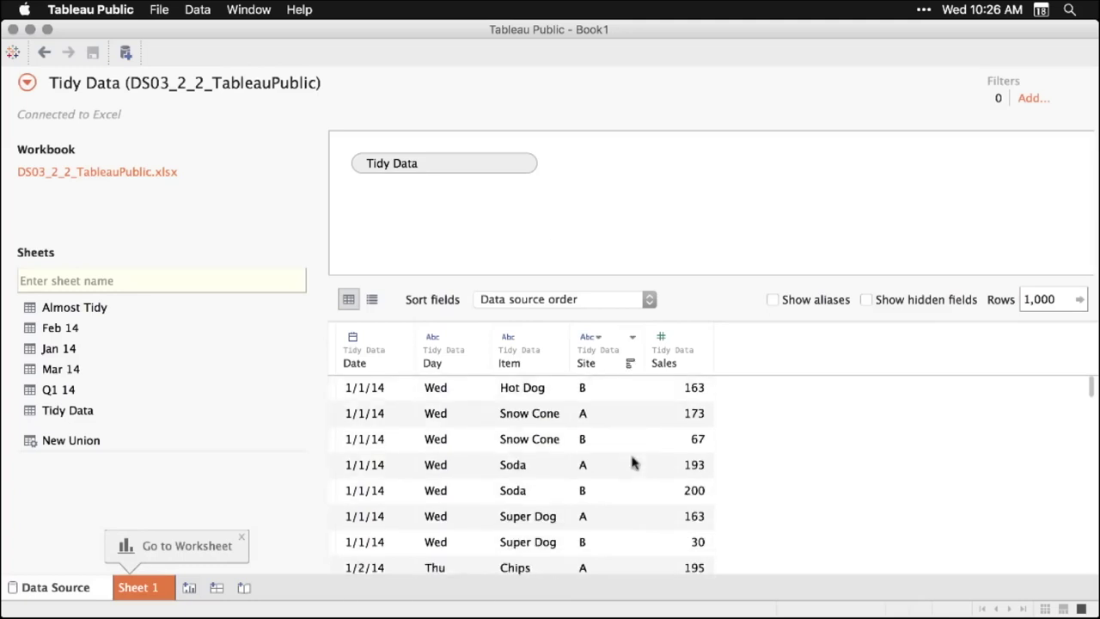
scroll(632, 463, up, 5)
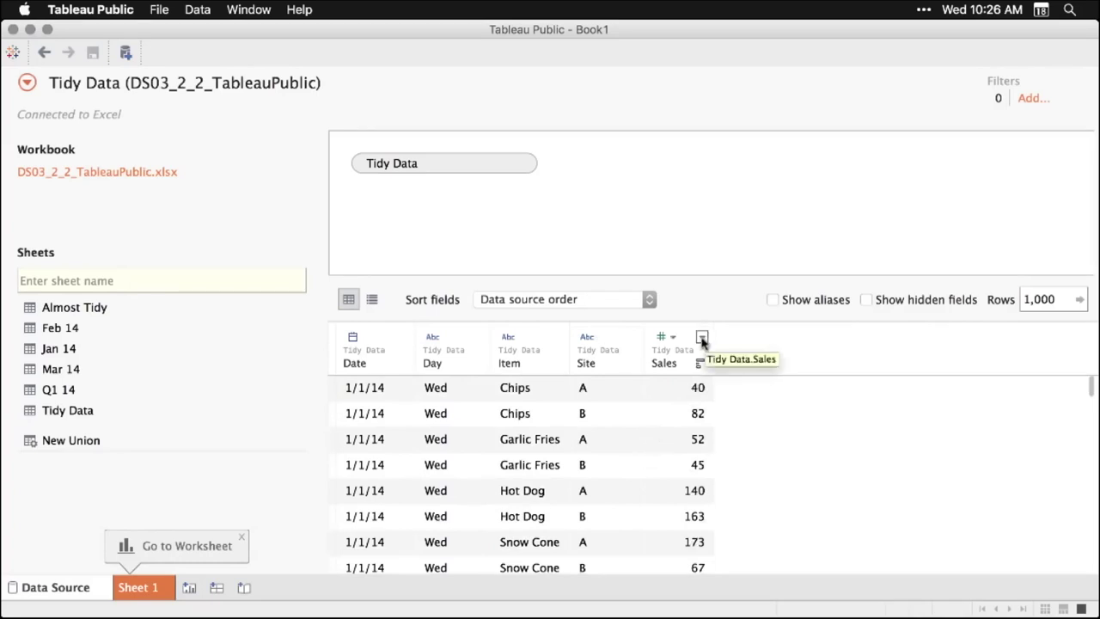
click(701, 338)
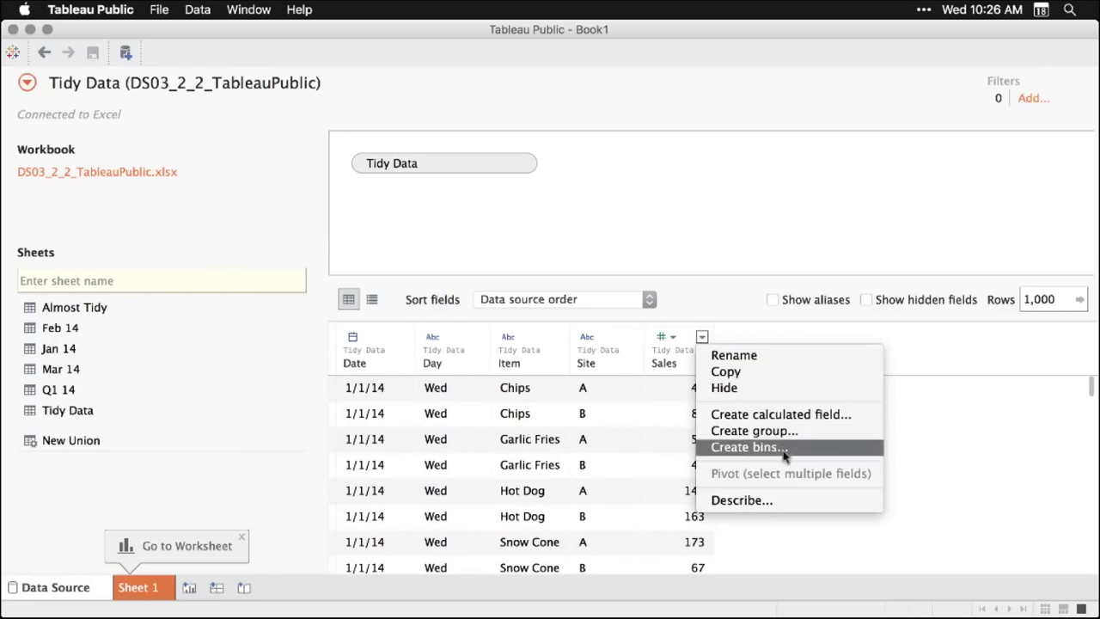
click(951, 353)
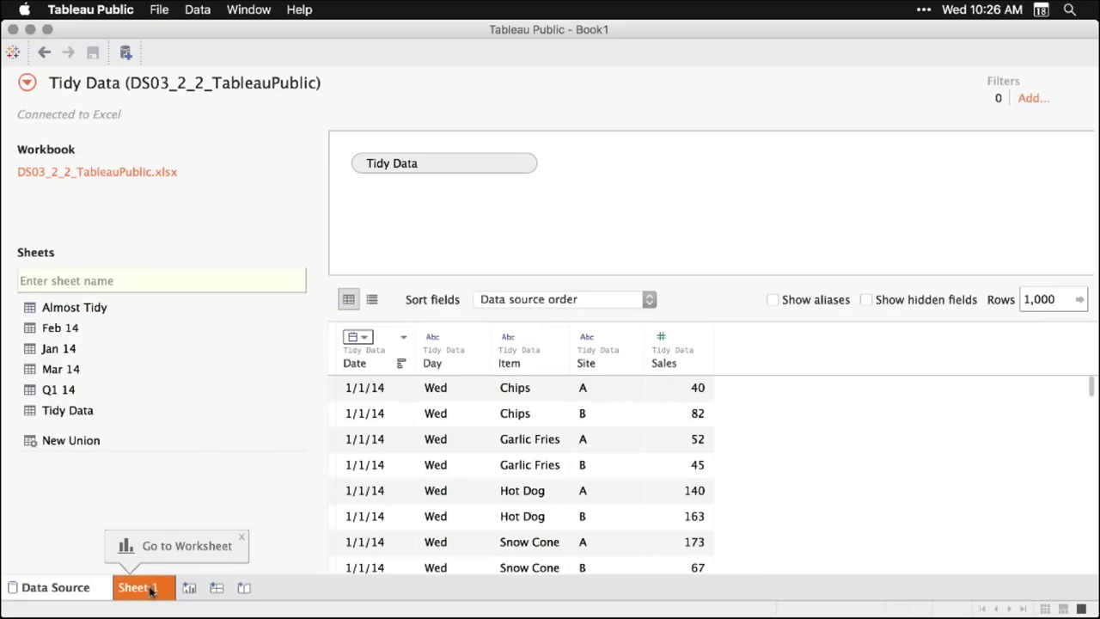
Dismiss the worksheet hint and open the Sheet 1 worksheet
click(242, 537)
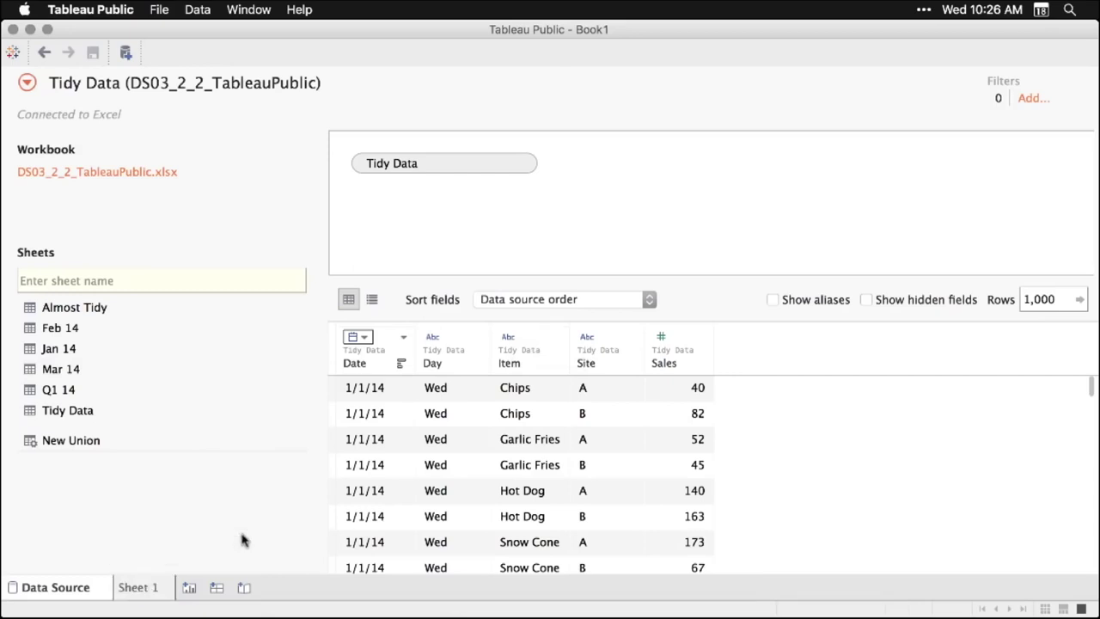
click(154, 591)
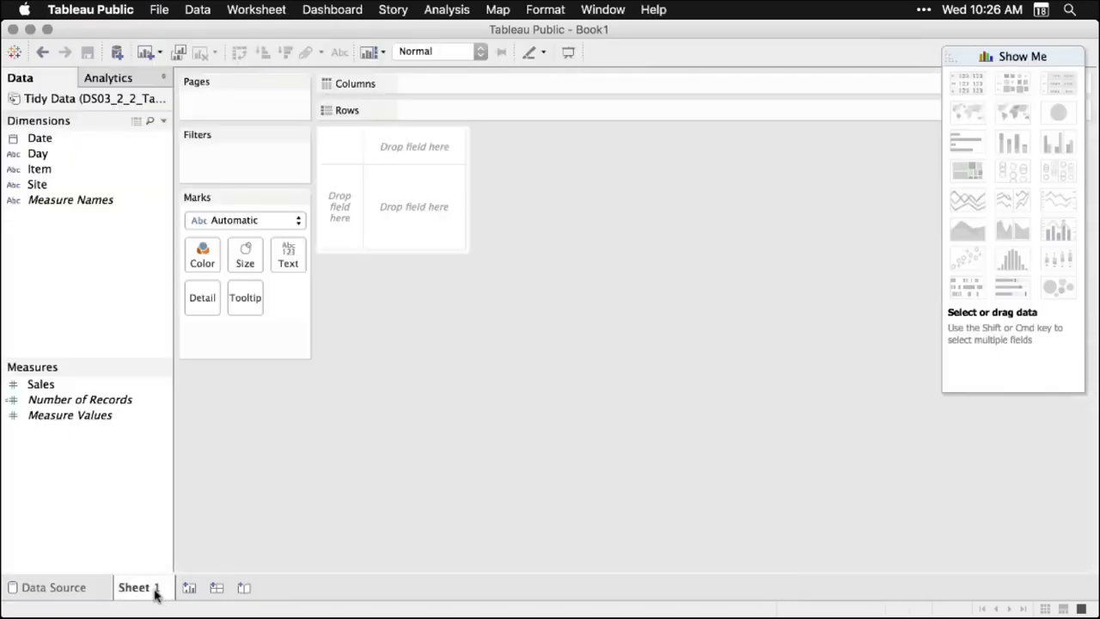
mouse_move(156, 592)
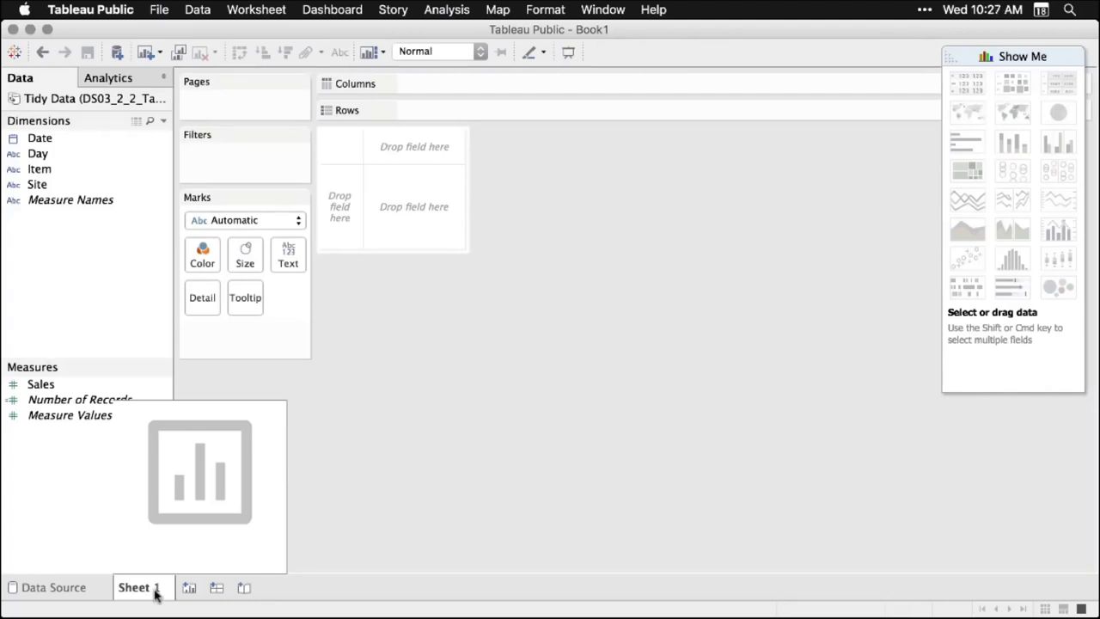
key(super+alt+2)
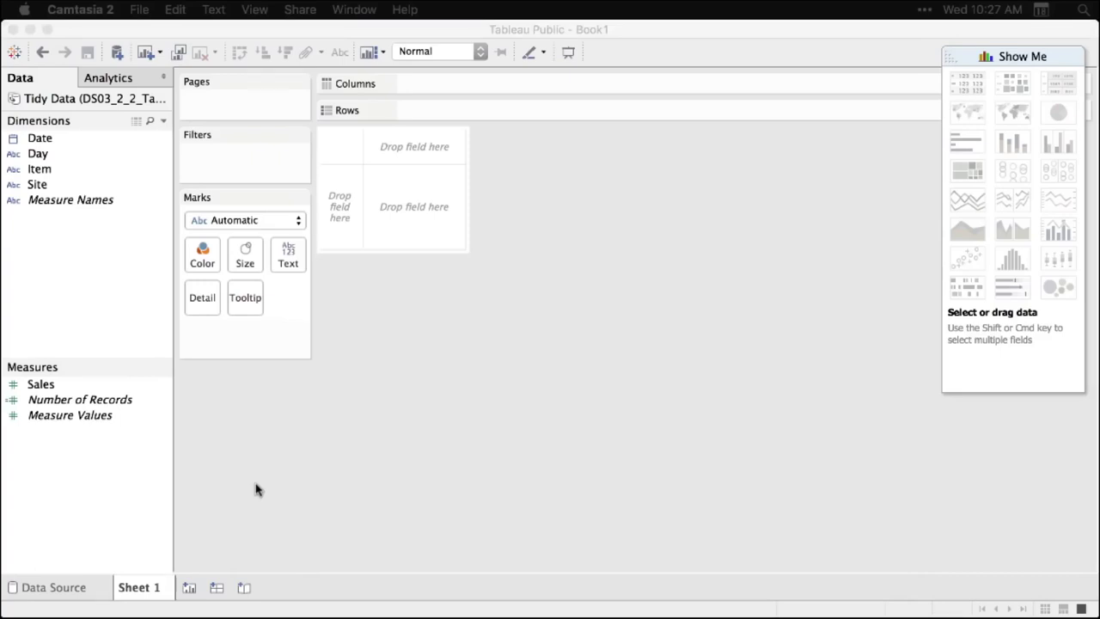
Place the Sales measure in the body of the empty table to show its sum
click(42, 385)
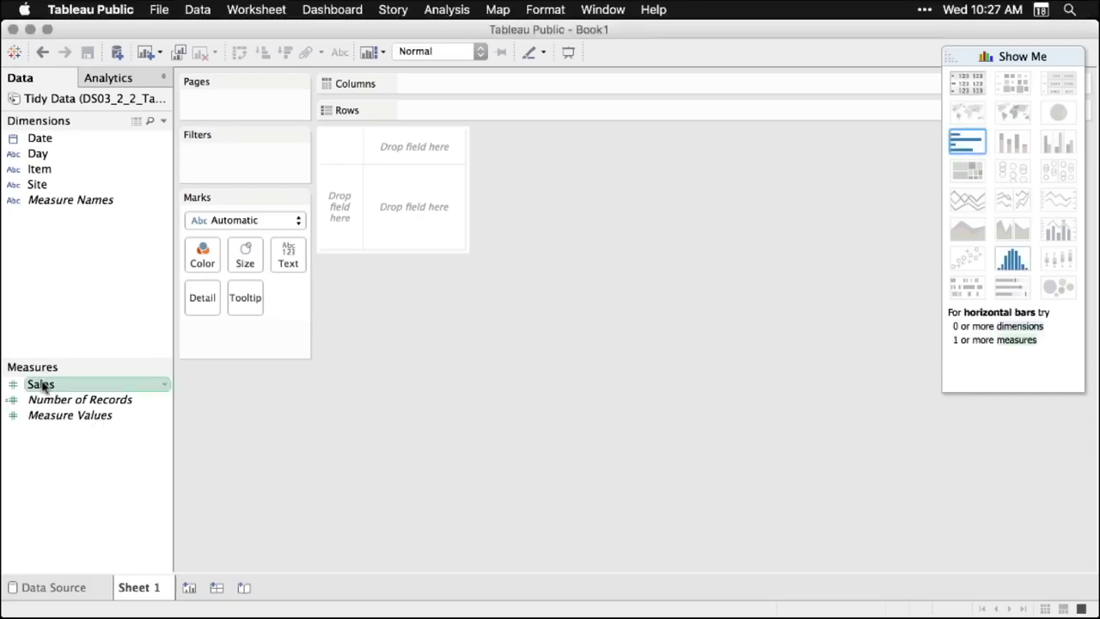
drag(41, 386, 413, 206)
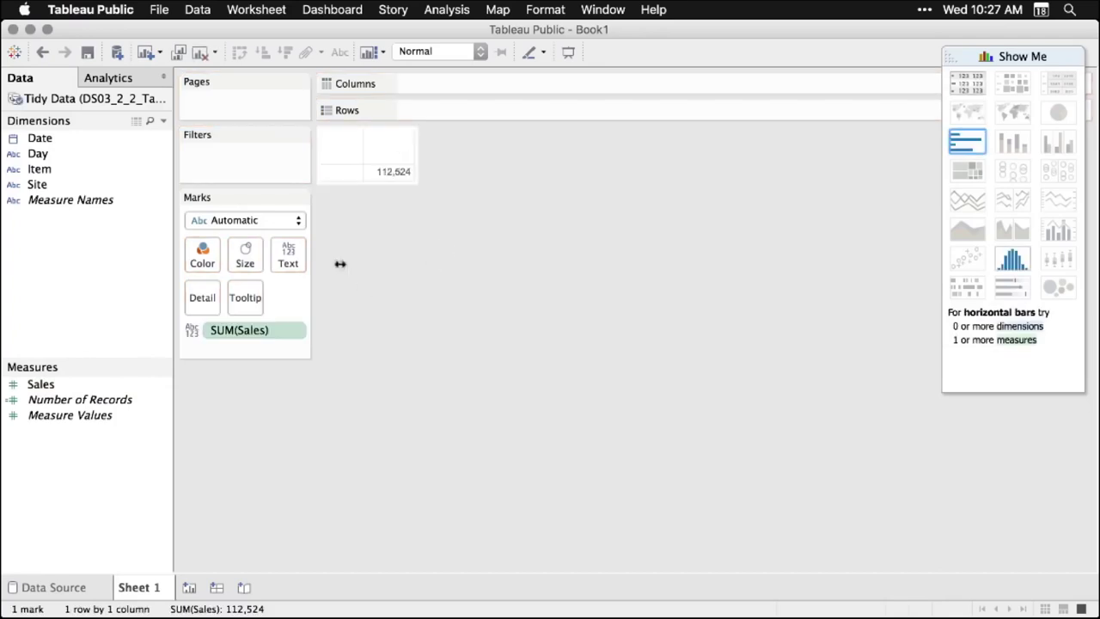
mouse_move(407, 181)
Break the sales table down with the Item dimension on Rows and the Date dimension on Columns
click(45, 172)
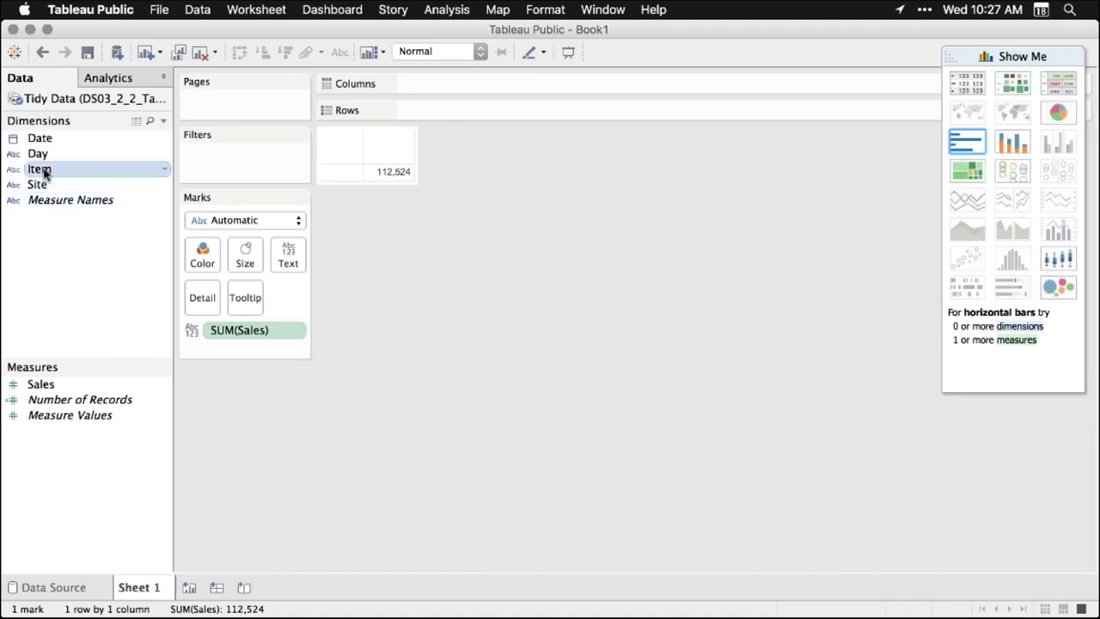
mouse_move(45, 172)
mouse_down()
mouse_move(229, 189)
mouse_move(375, 172)
mouse_move(447, 137)
mouse_move(441, 115)
mouse_up()
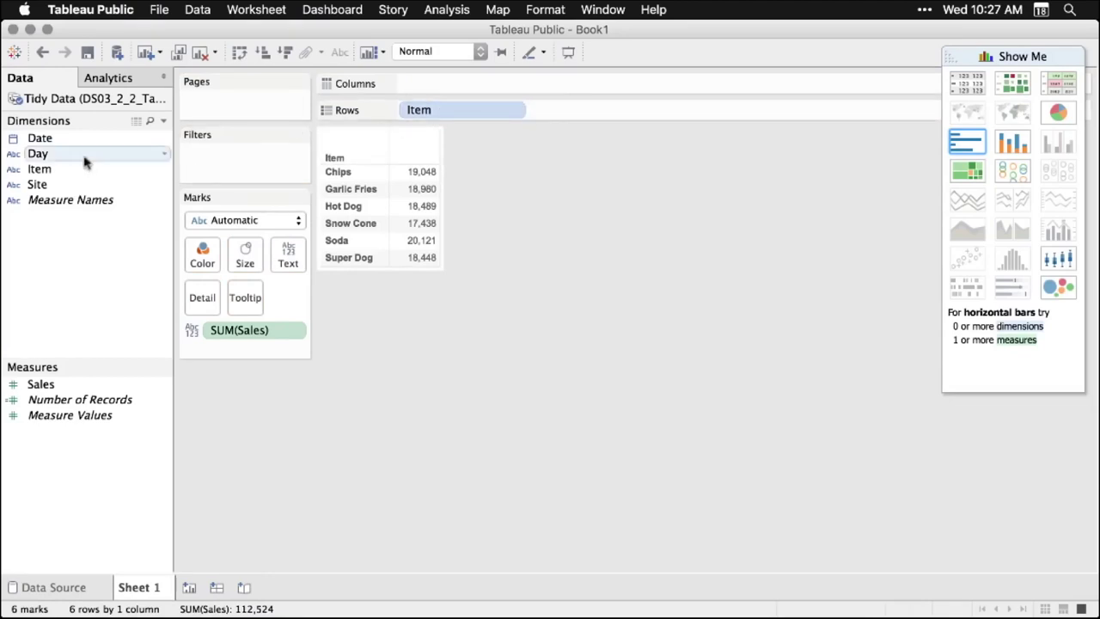
click(37, 142)
drag(36, 143, 427, 89)
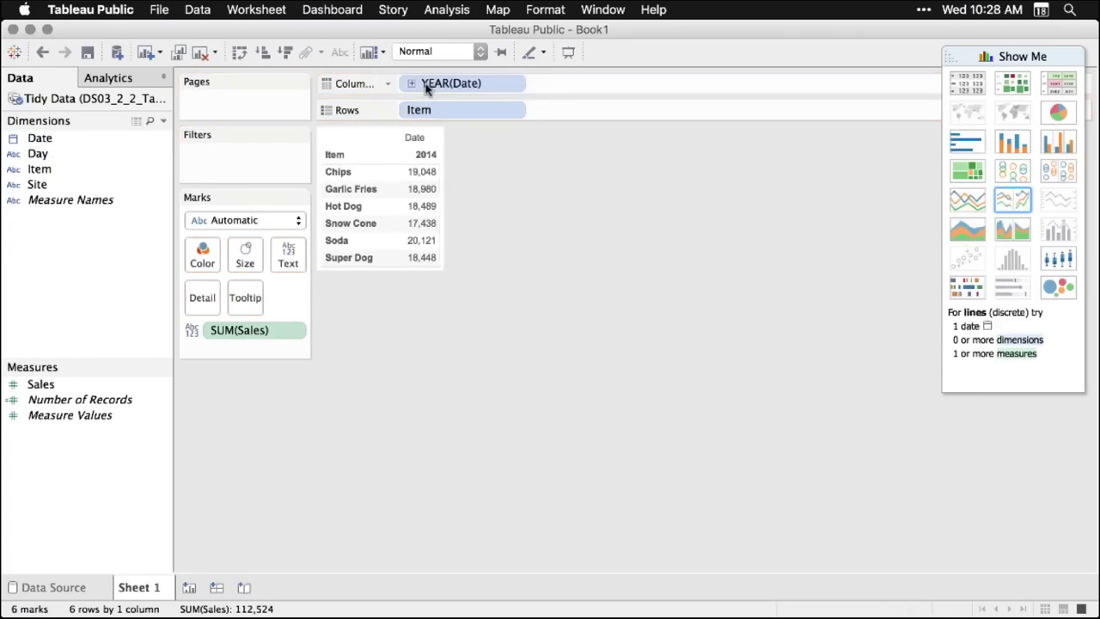
Try grouping the Date field on Columns by Quarter and by continuous Day
click(512, 85)
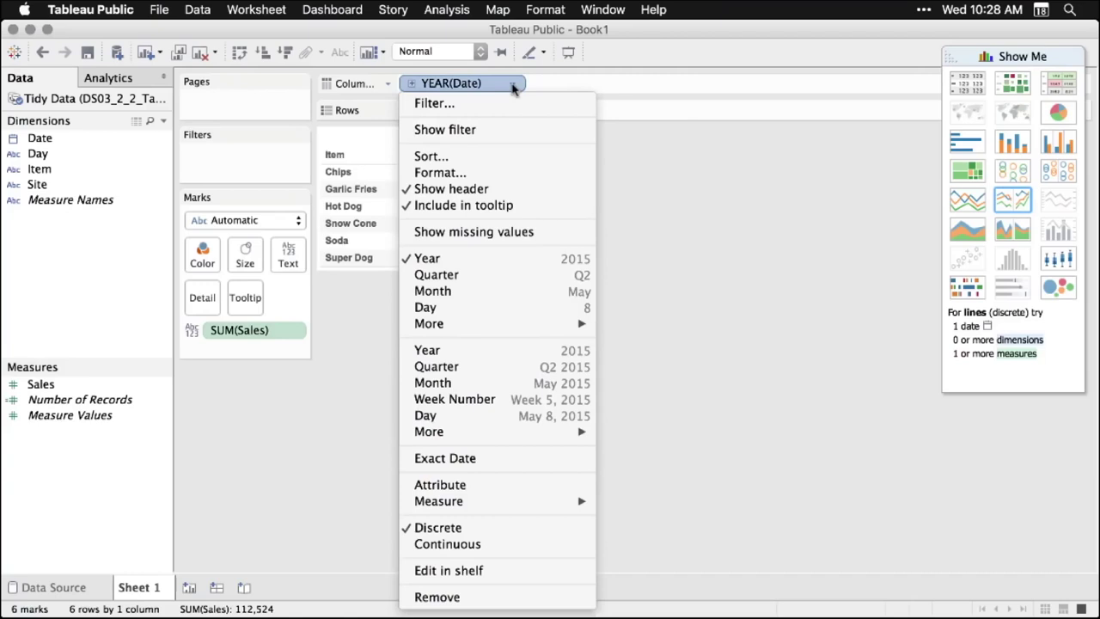
click(515, 275)
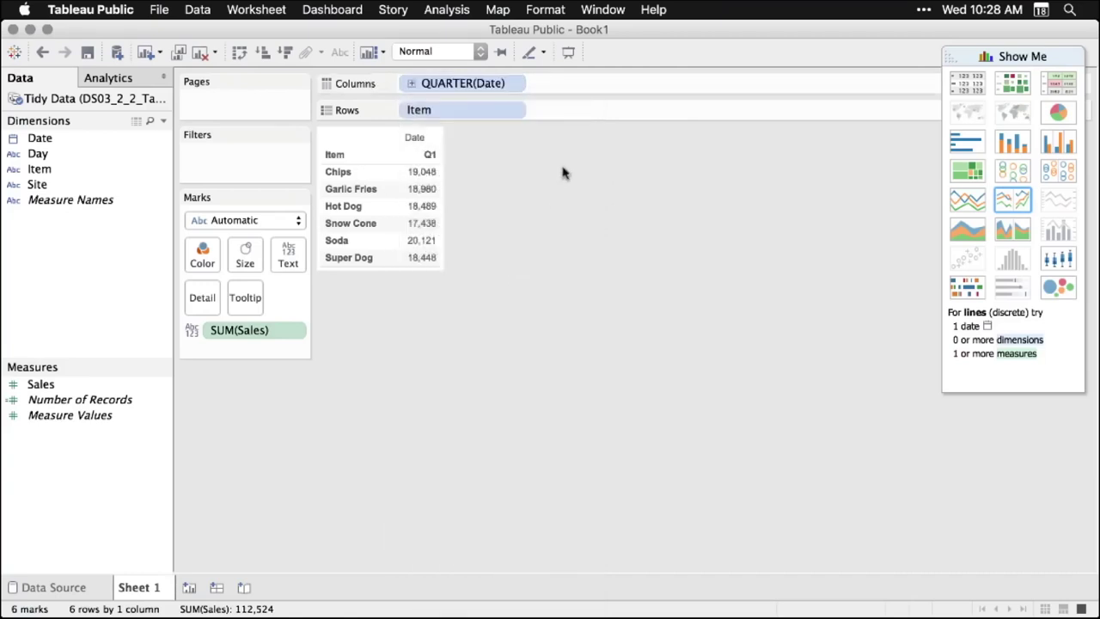
click(514, 84)
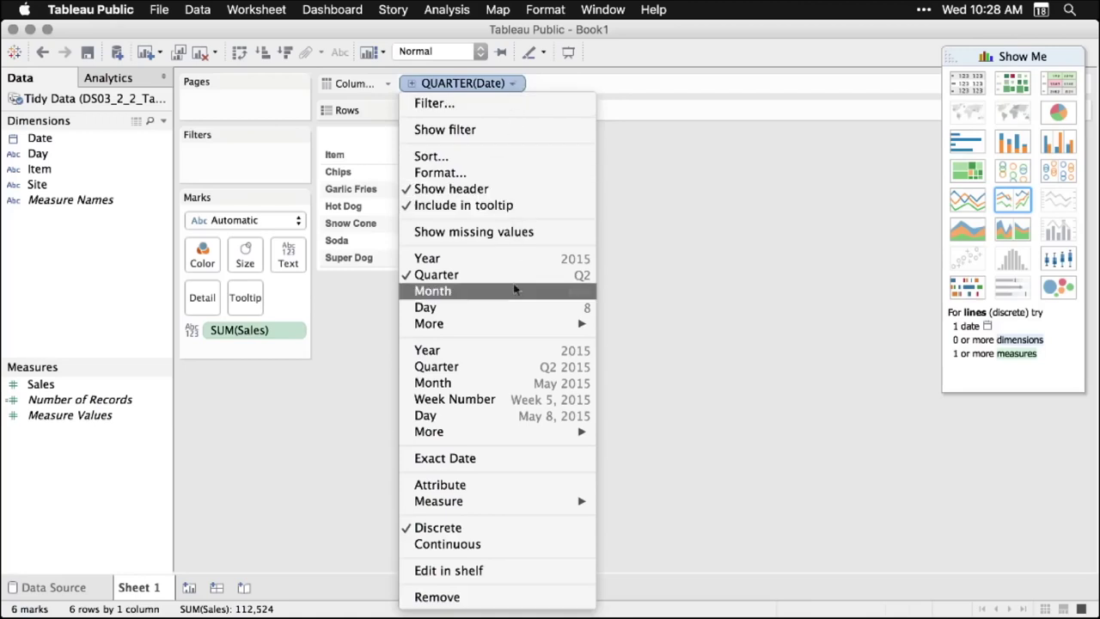
click(530, 418)
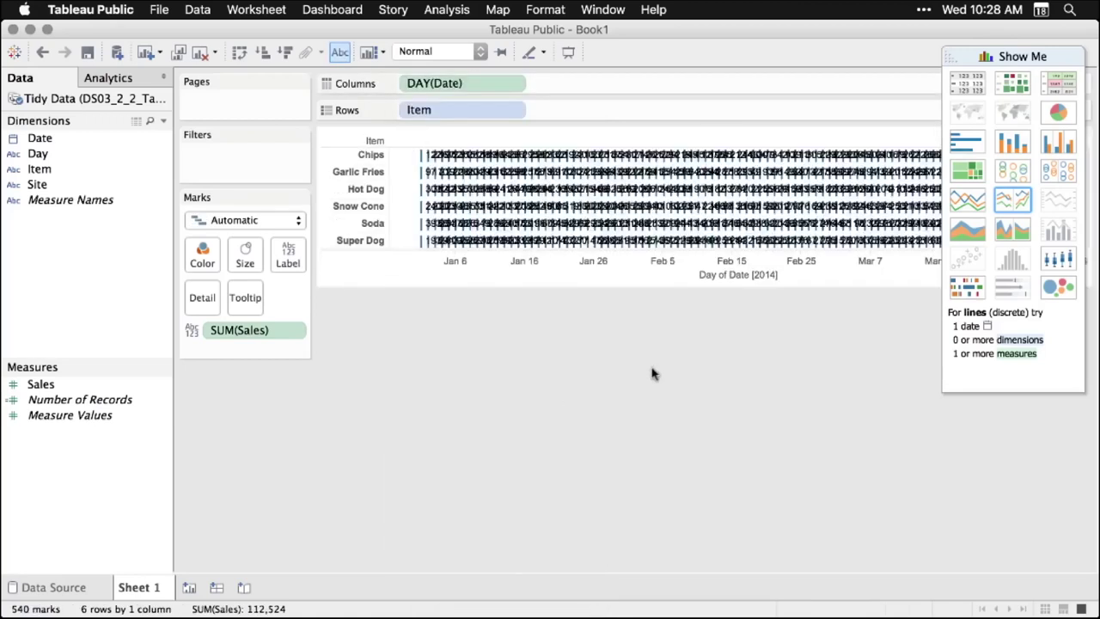
Group the Date field by continuous Week Number and convert the table into a continuous line chart with one line per item
click(517, 83)
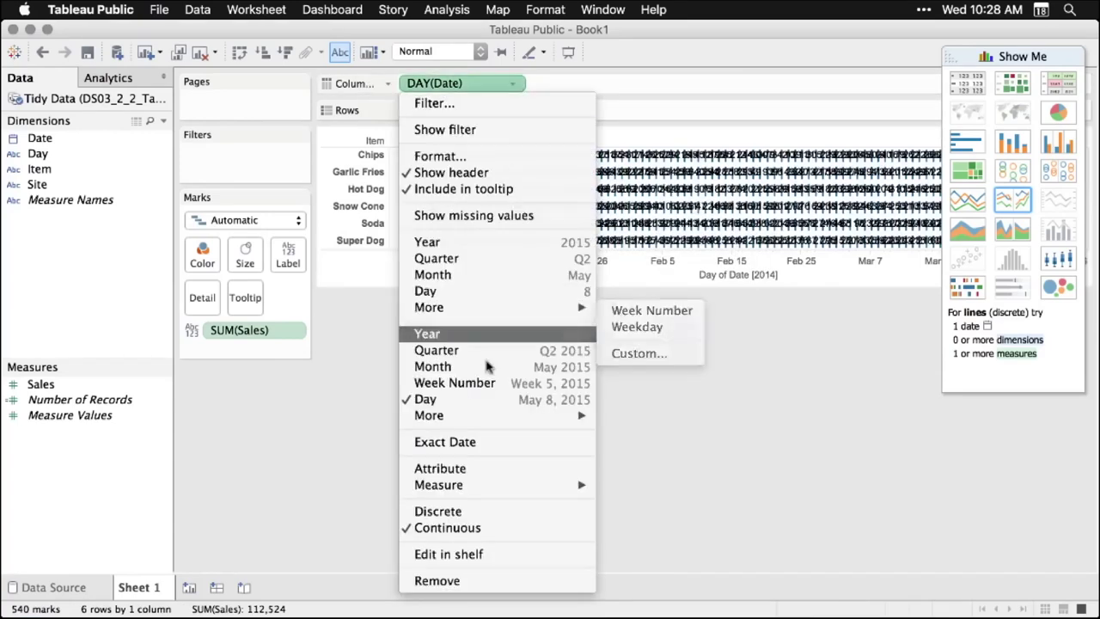
click(488, 384)
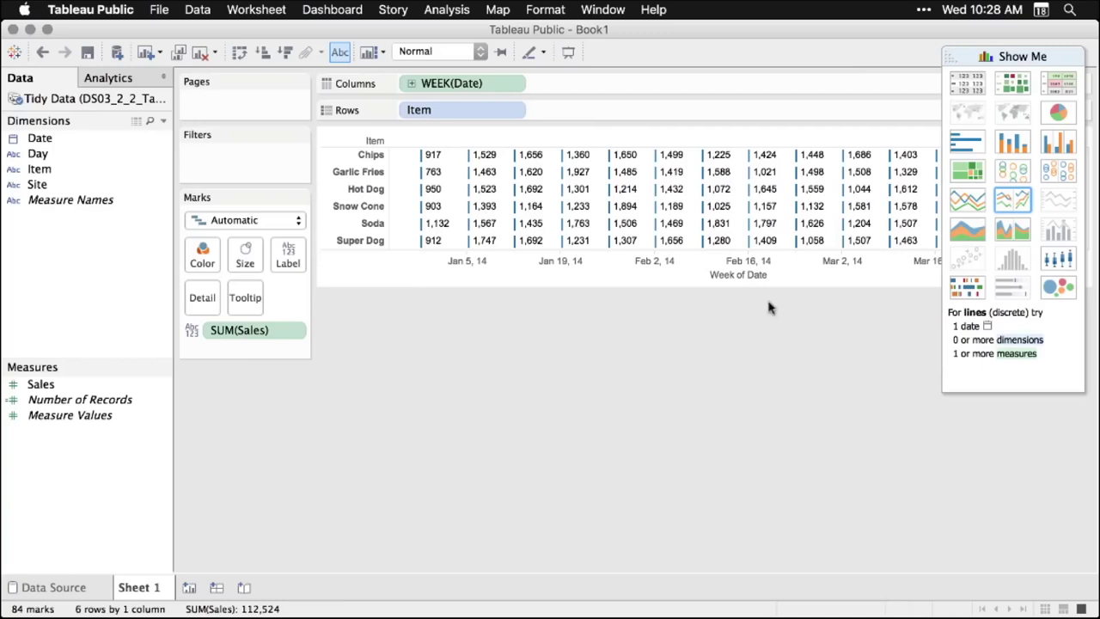
click(972, 201)
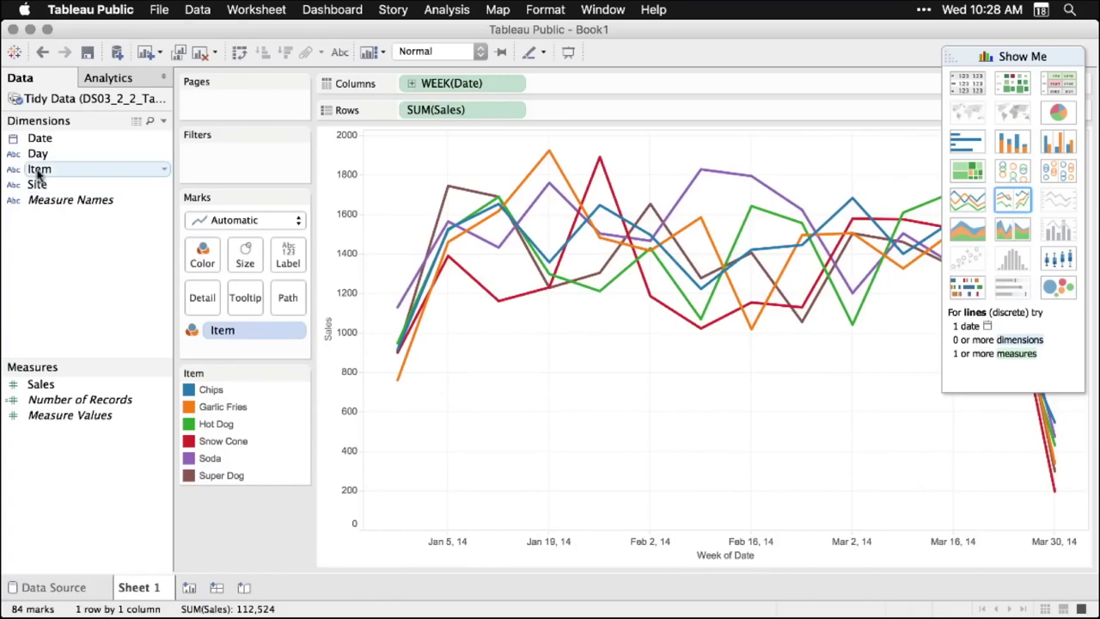
Split the line chart into separate rows by Item and color the lines by Site
drag(38, 172, 407, 109)
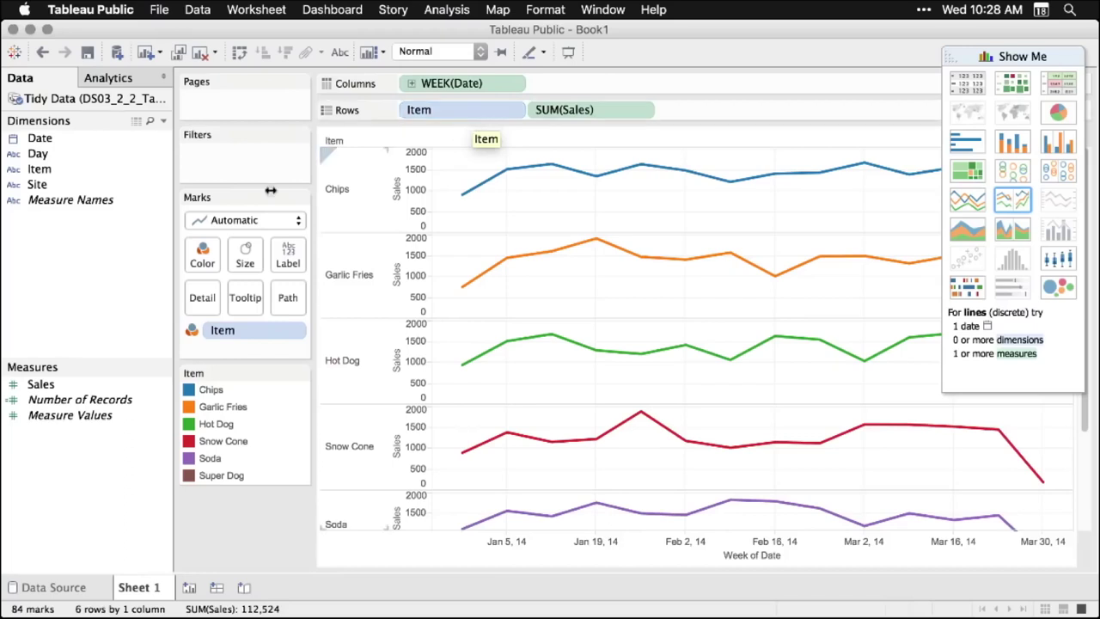
click(38, 186)
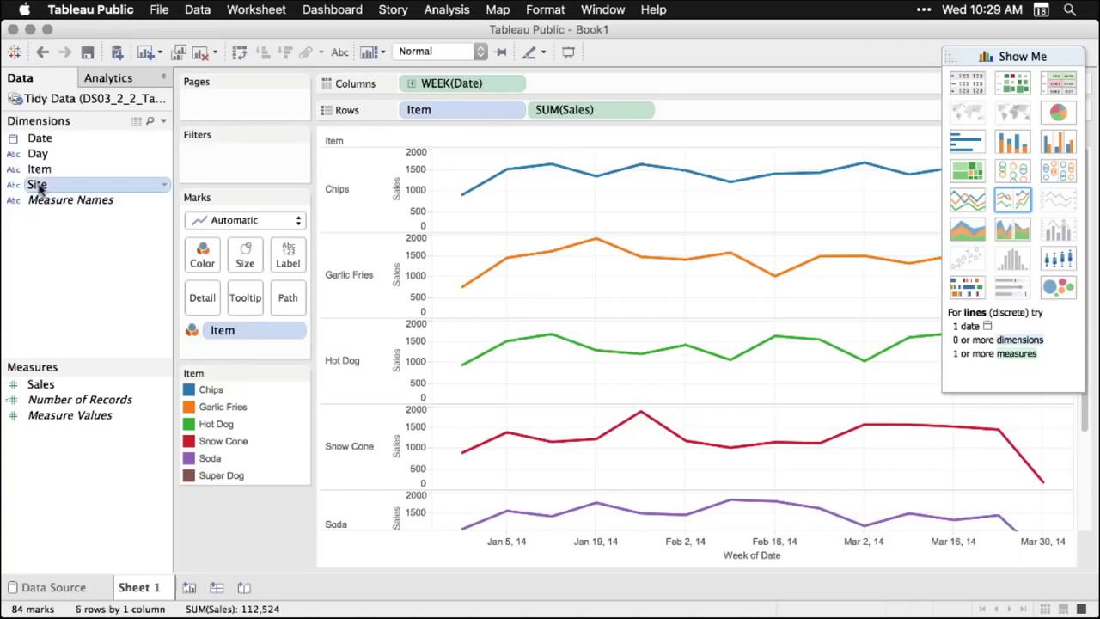
drag(38, 189, 230, 326)
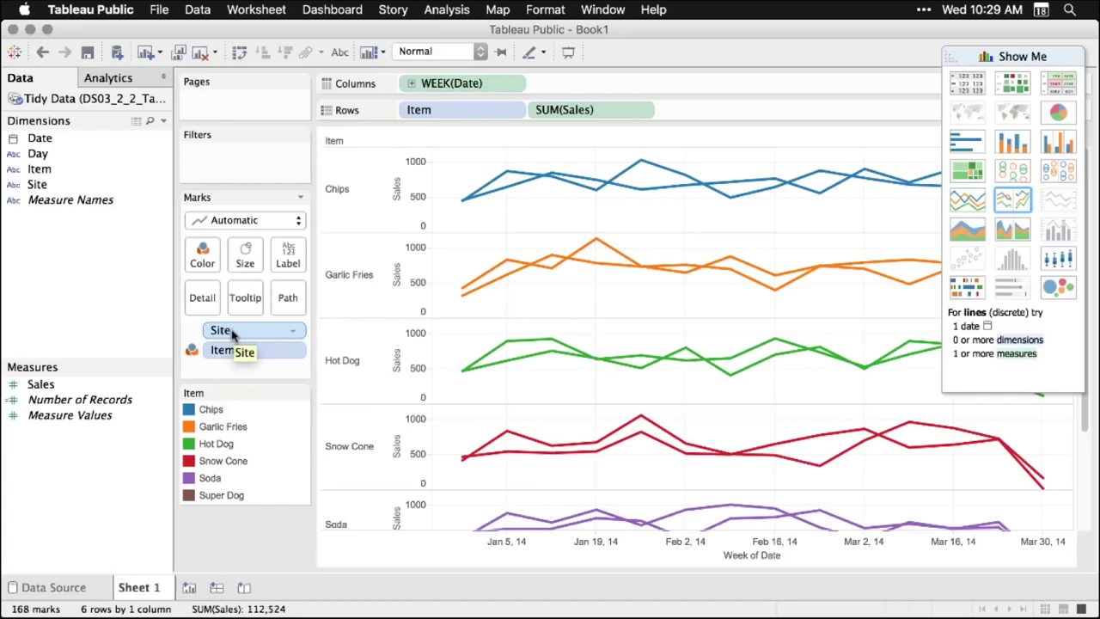
drag(232, 332, 206, 256)
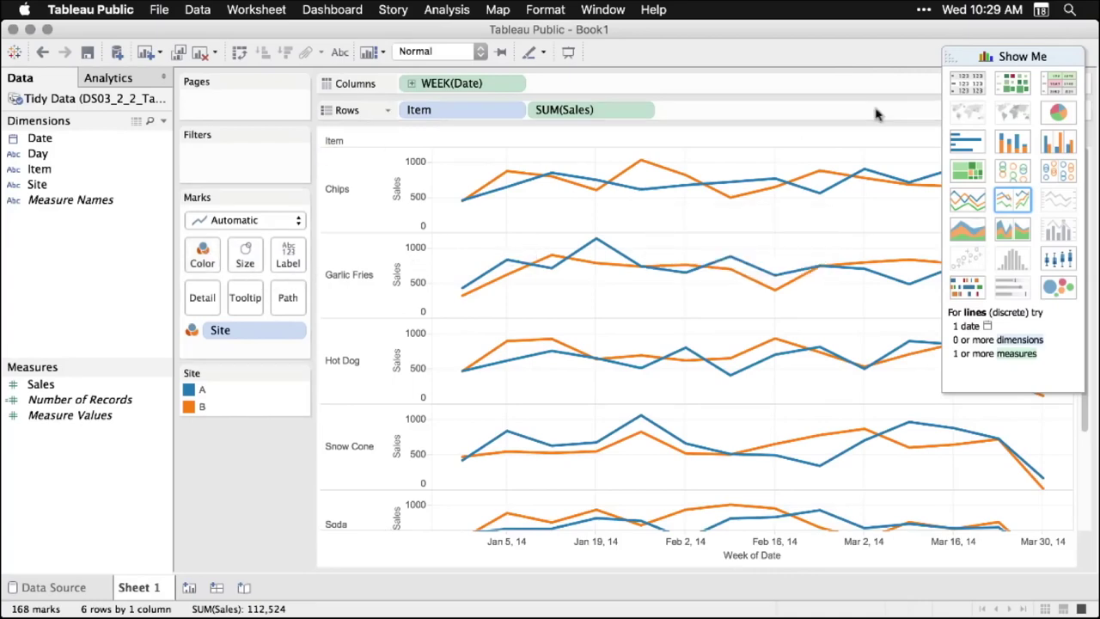
Add an average line to each item's pane and a forecast to the weekly sales chart
click(113, 78)
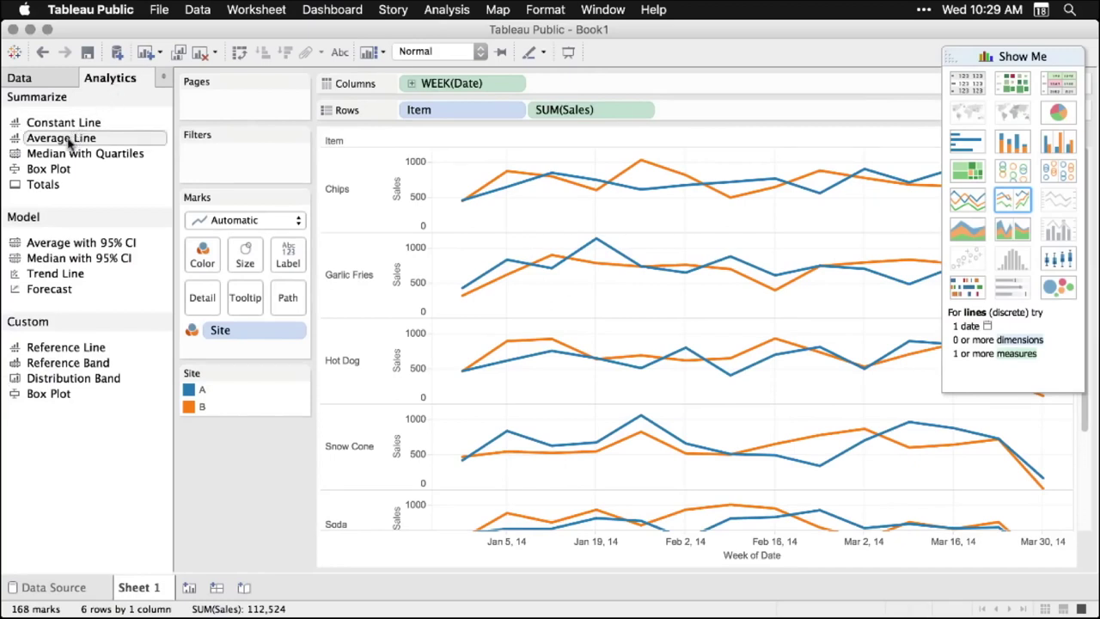
drag(70, 145, 538, 172)
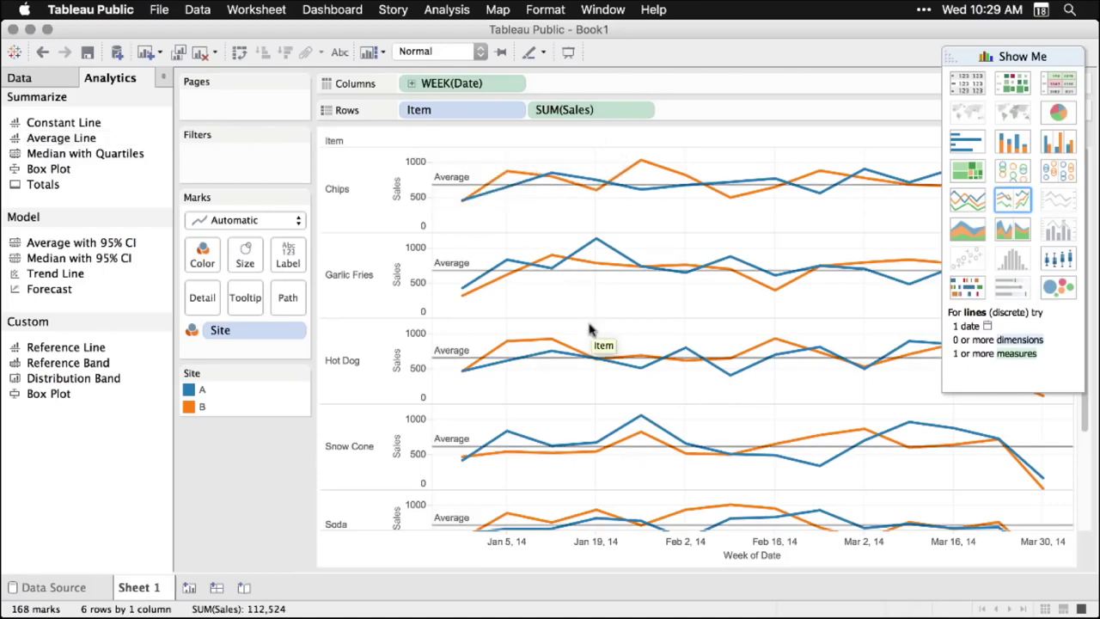
scroll(568, 361, down, 5)
scroll(568, 360, up, 2)
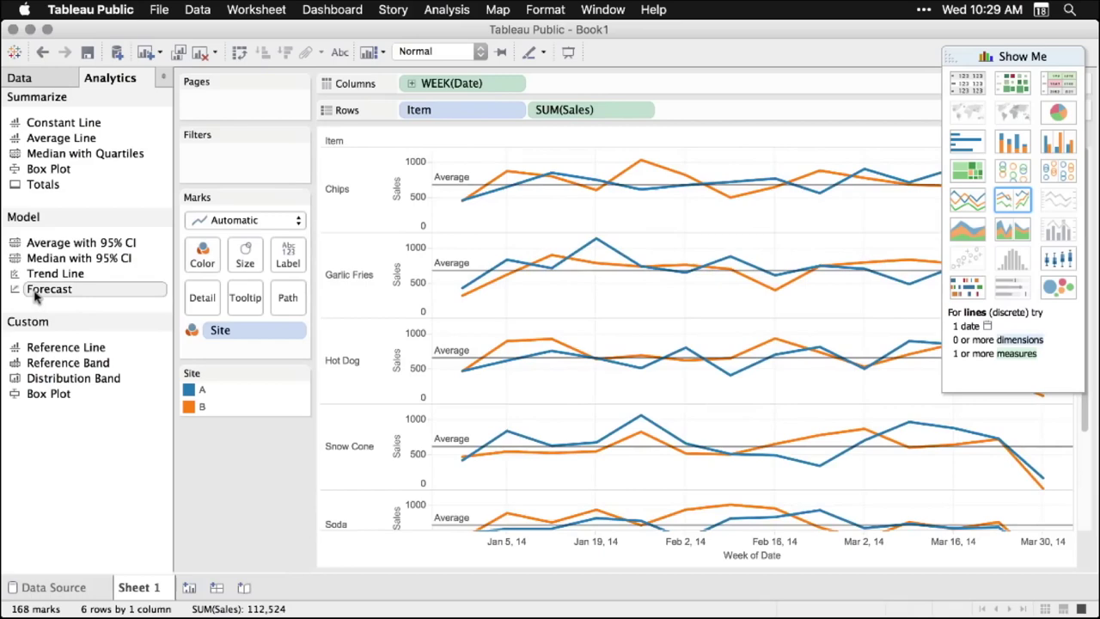
drag(36, 295, 488, 163)
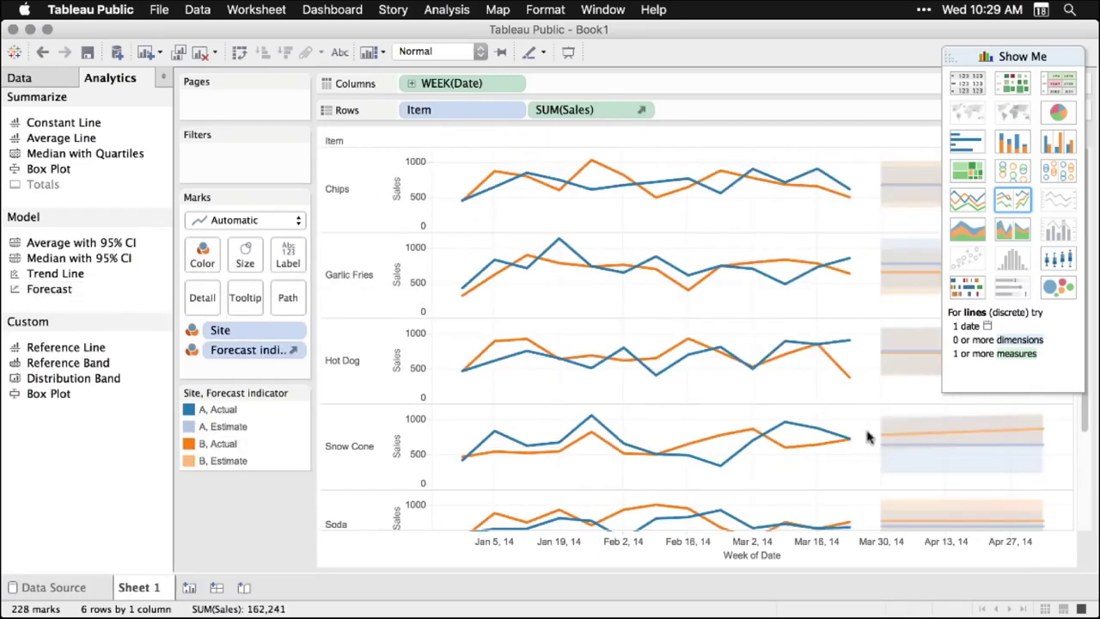
drag(951, 55, 395, 243)
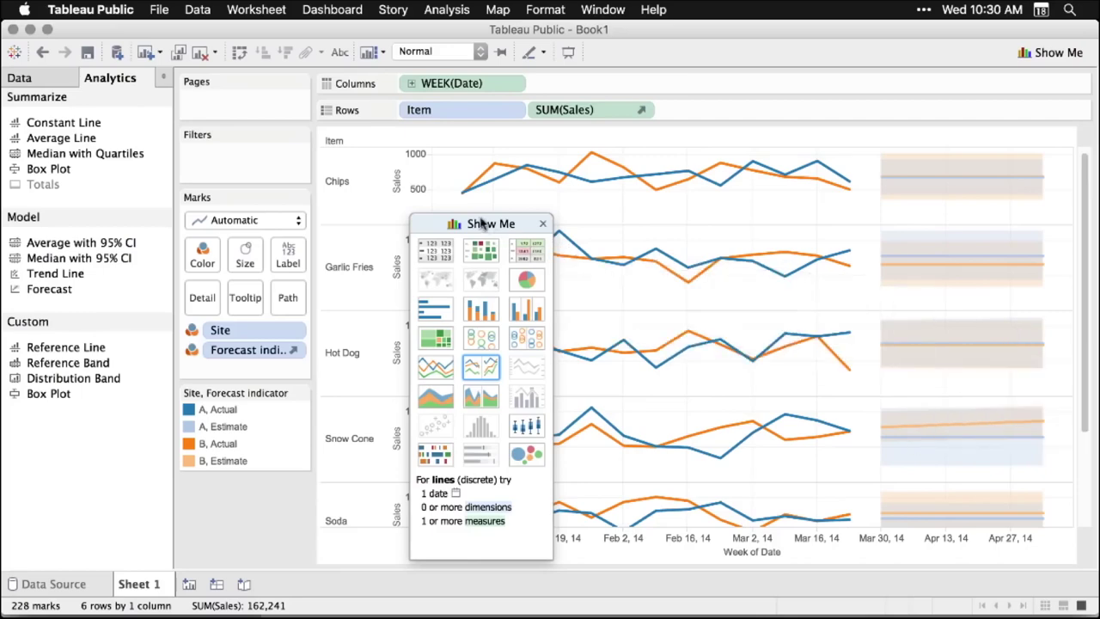
drag(481, 225, 1010, 82)
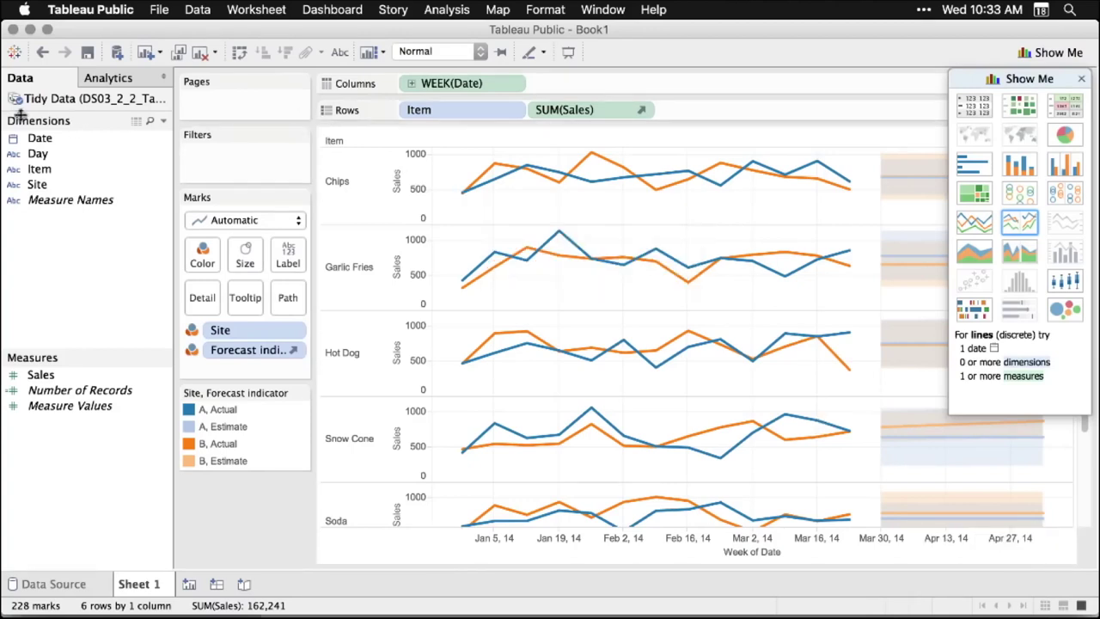
Start saving the workbook to Tableau Public and sign in with the account e-mail and password
click(89, 51)
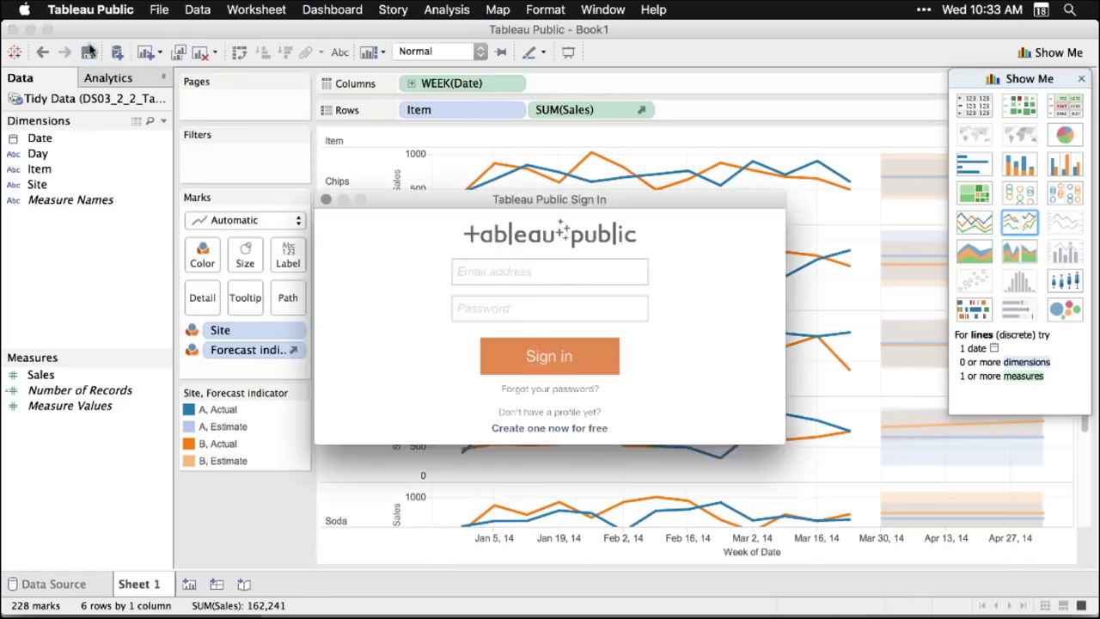
key(super+v)
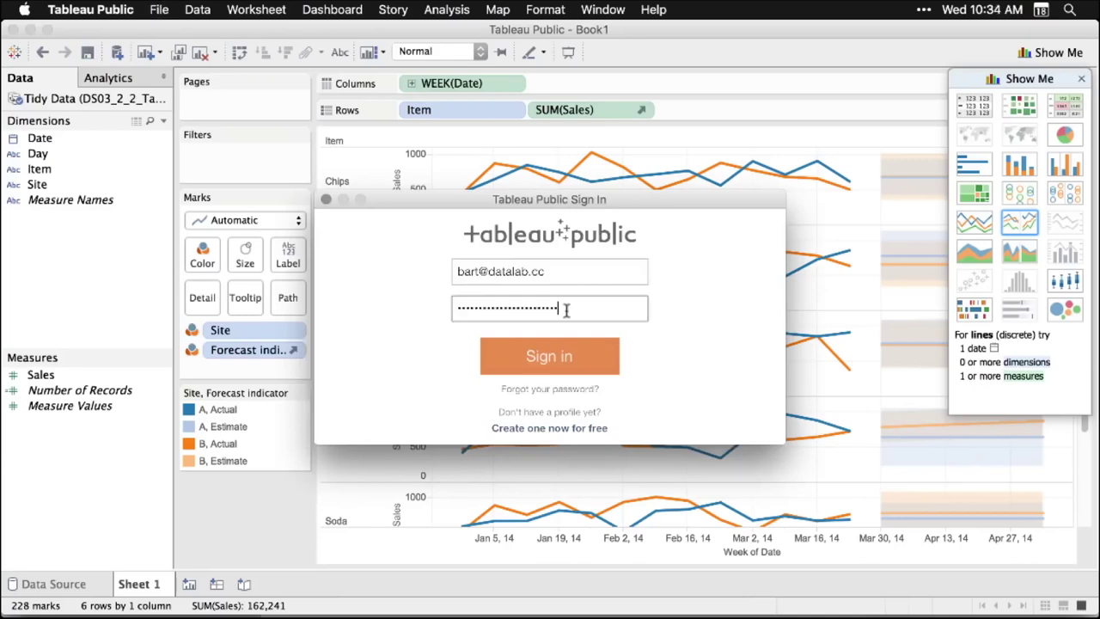
click(555, 365)
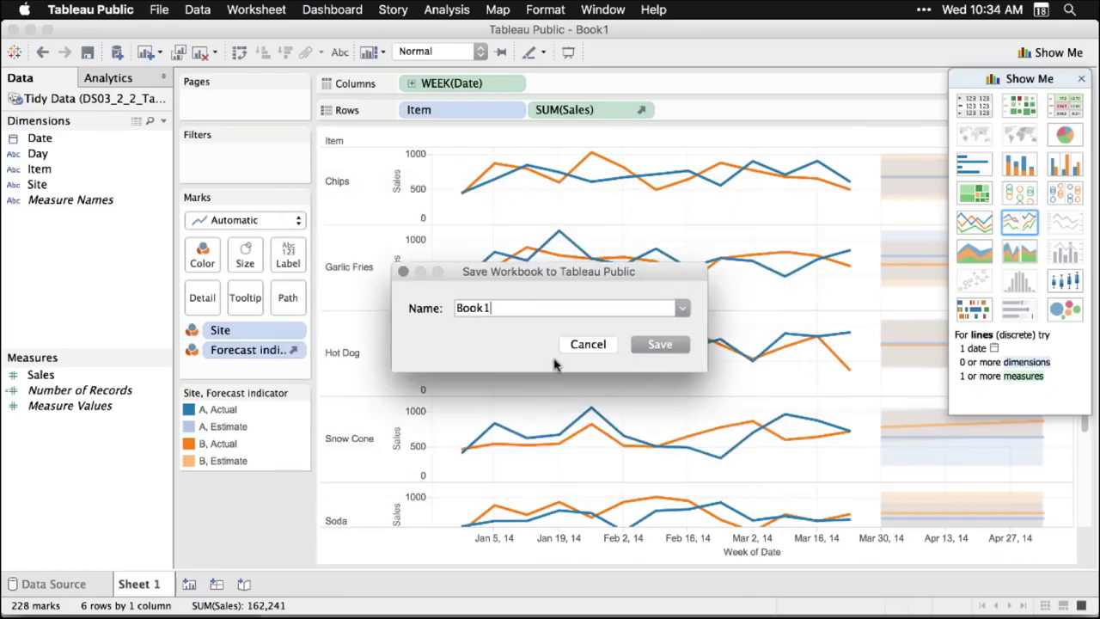
Save the workbook to Tableau Public under the name DS03_2_2_TableauPublic
double_click(450, 308)
text(DS03_2_2_TableauPublic)
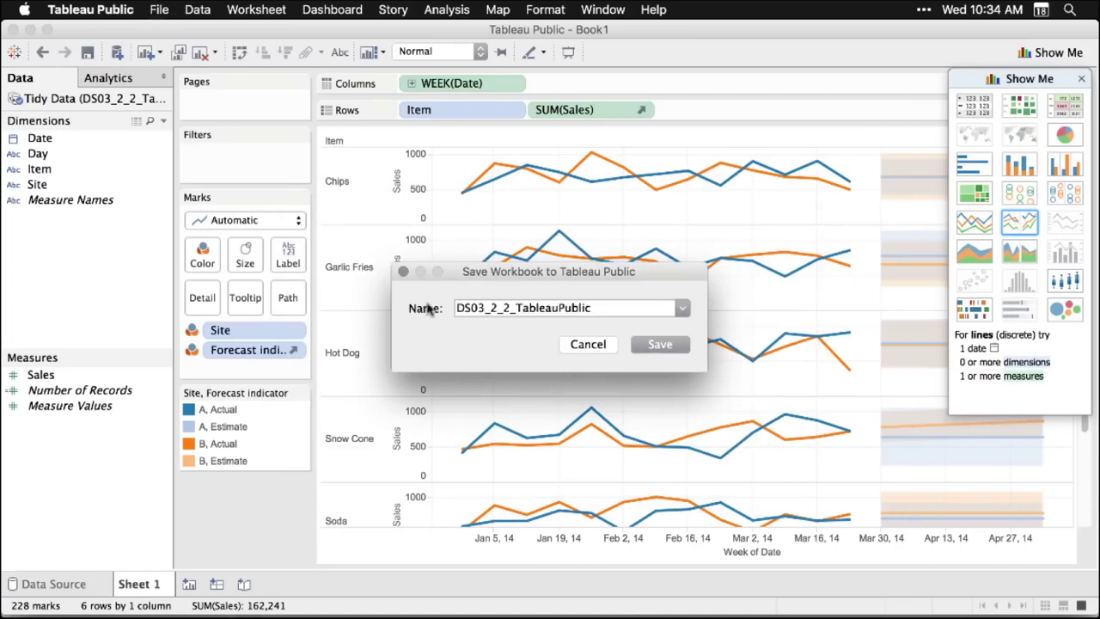
click(661, 345)
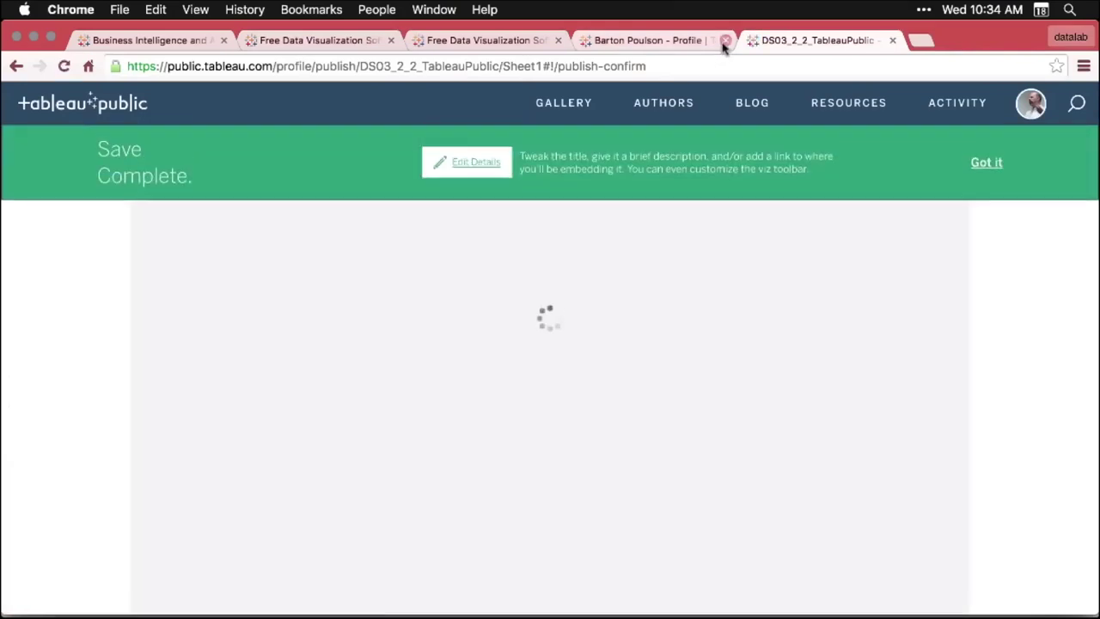
Close the old author profile page and look over the published weekly sales charts for each item
click(725, 40)
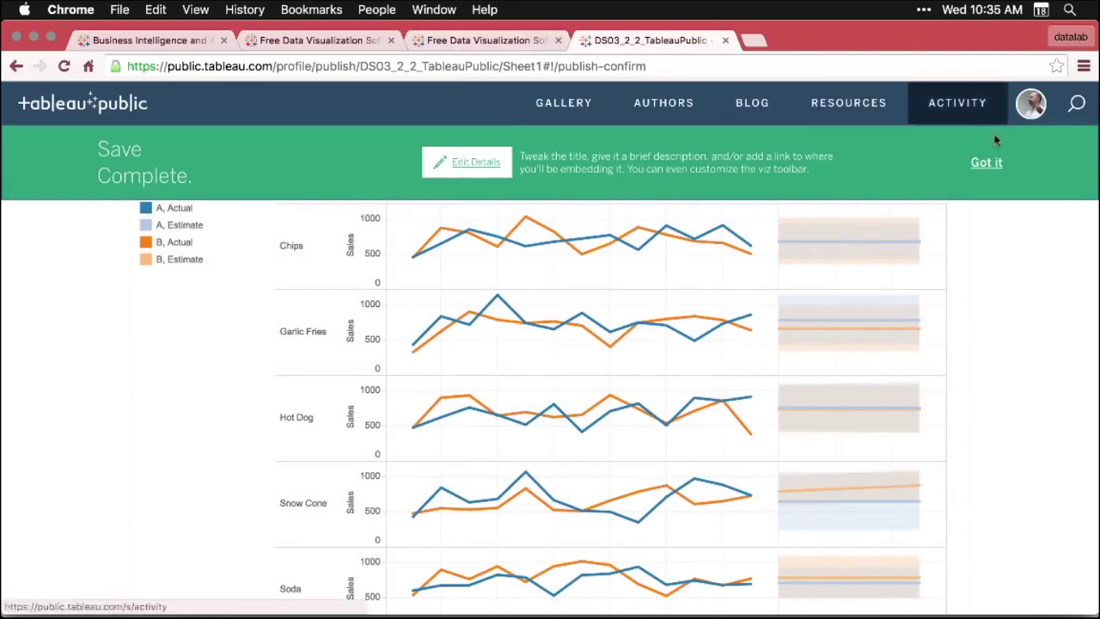
click(1033, 104)
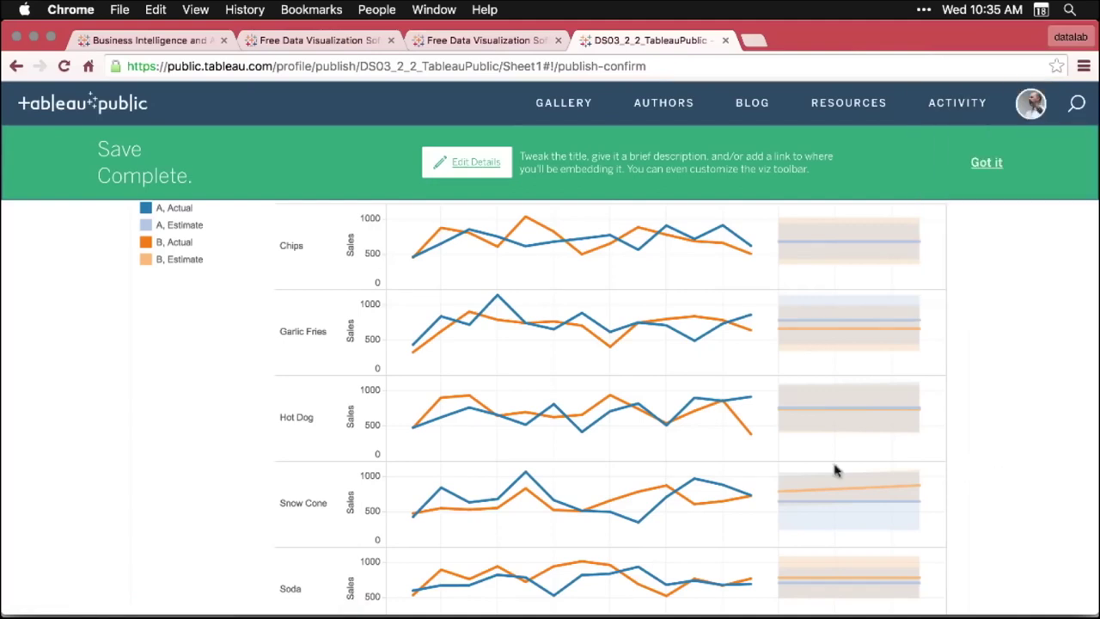
scroll(651, 454, down, 6)
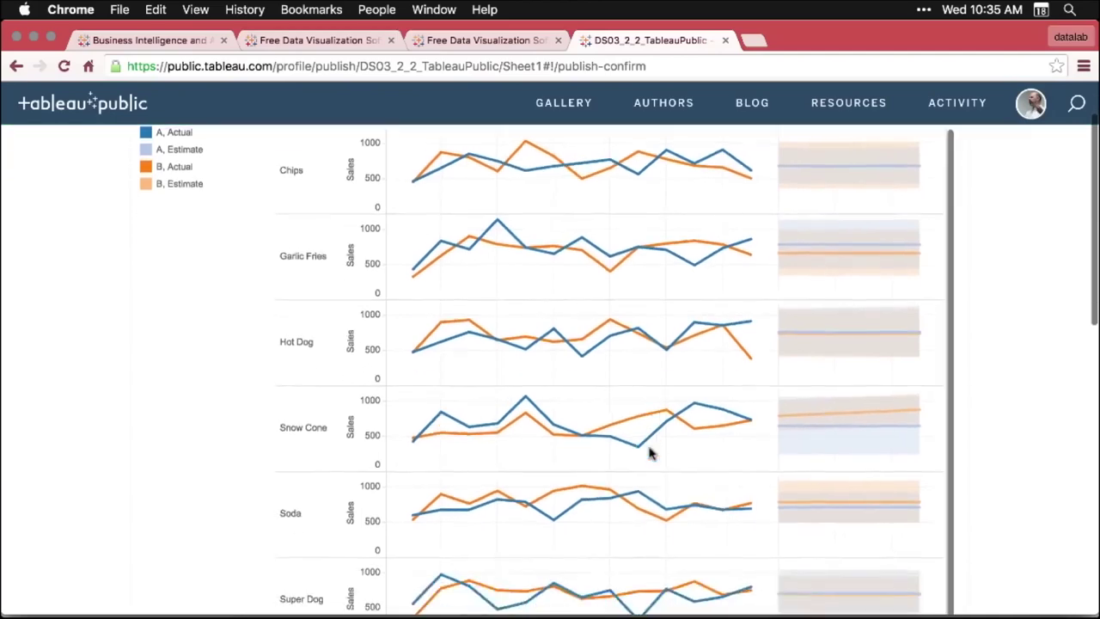
scroll(650, 454, down, 3)
scroll(651, 454, up, 10)
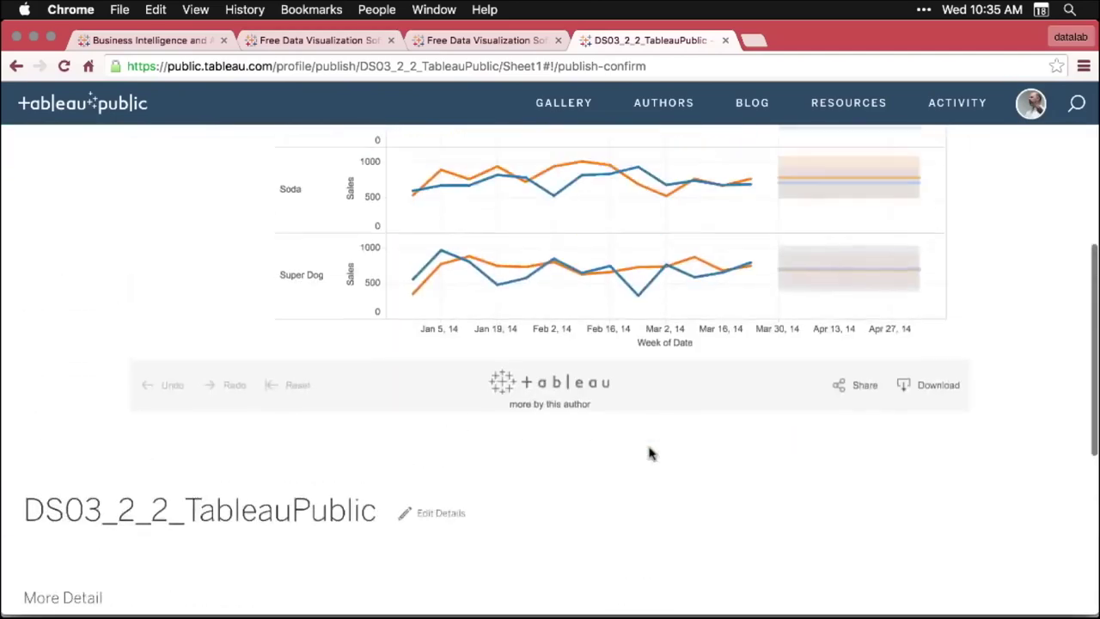
scroll(651, 454, up, 1)
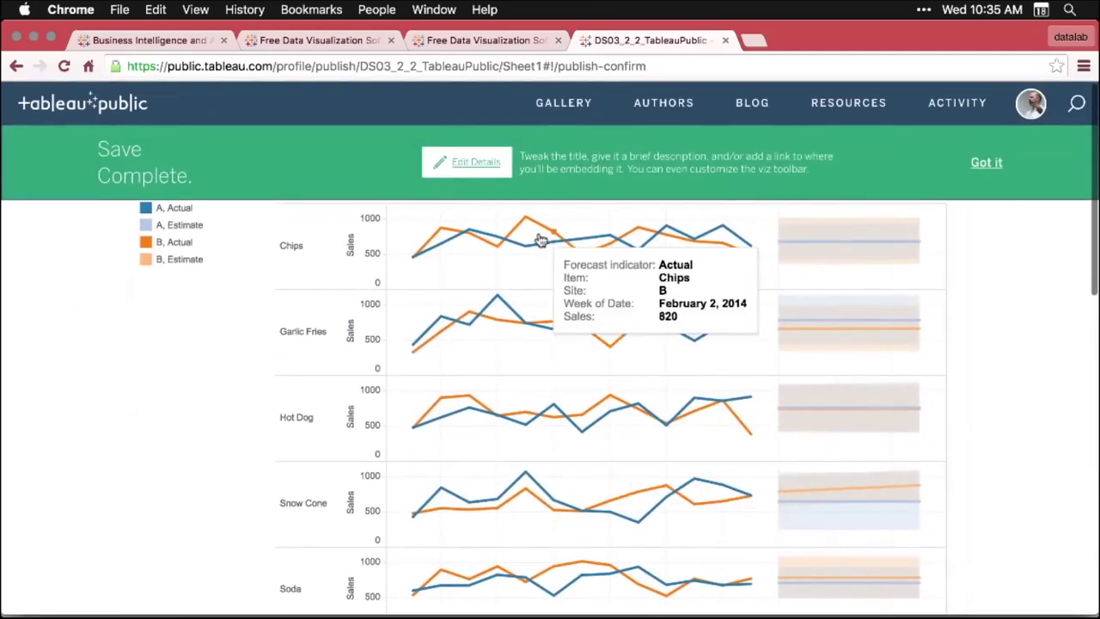
Edit the published viz's details to show workbook sheets as tabs, and save the change
click(473, 166)
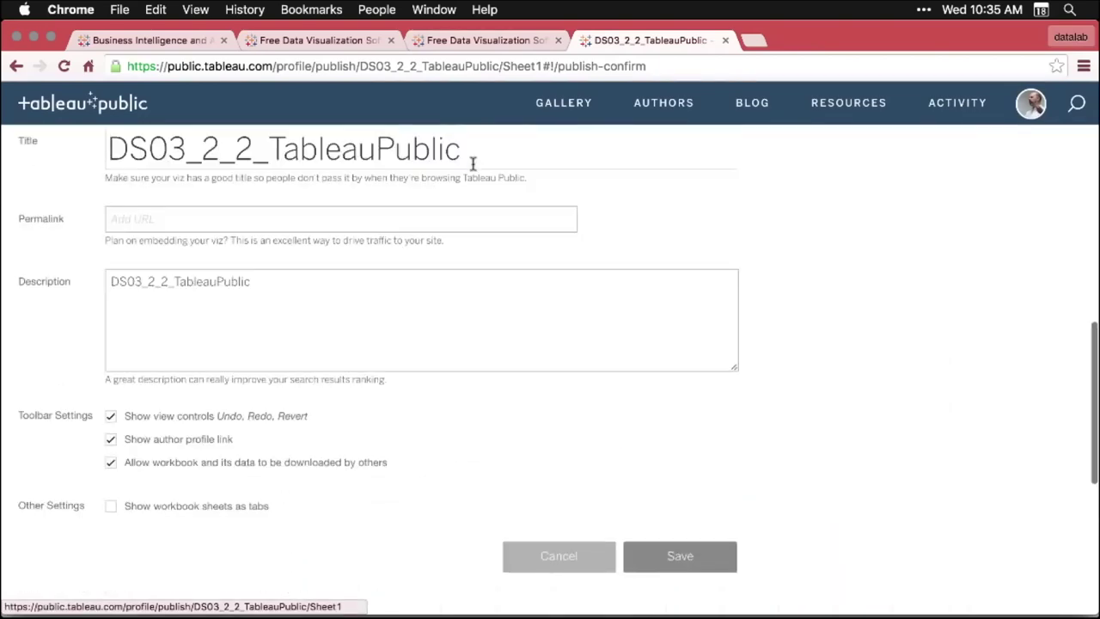
click(255, 286)
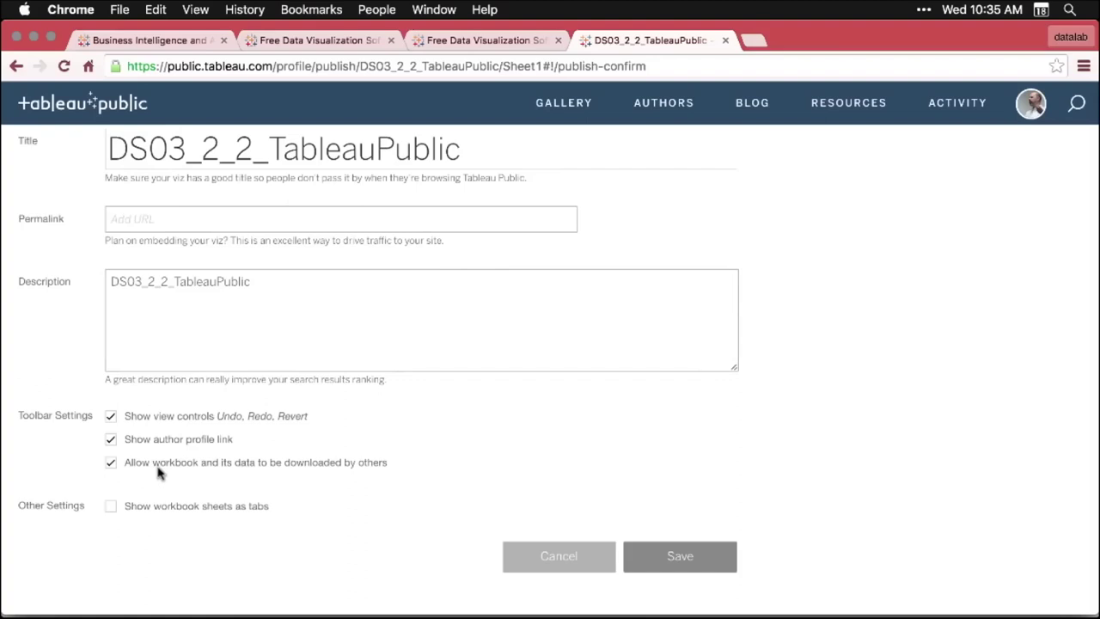
click(111, 509)
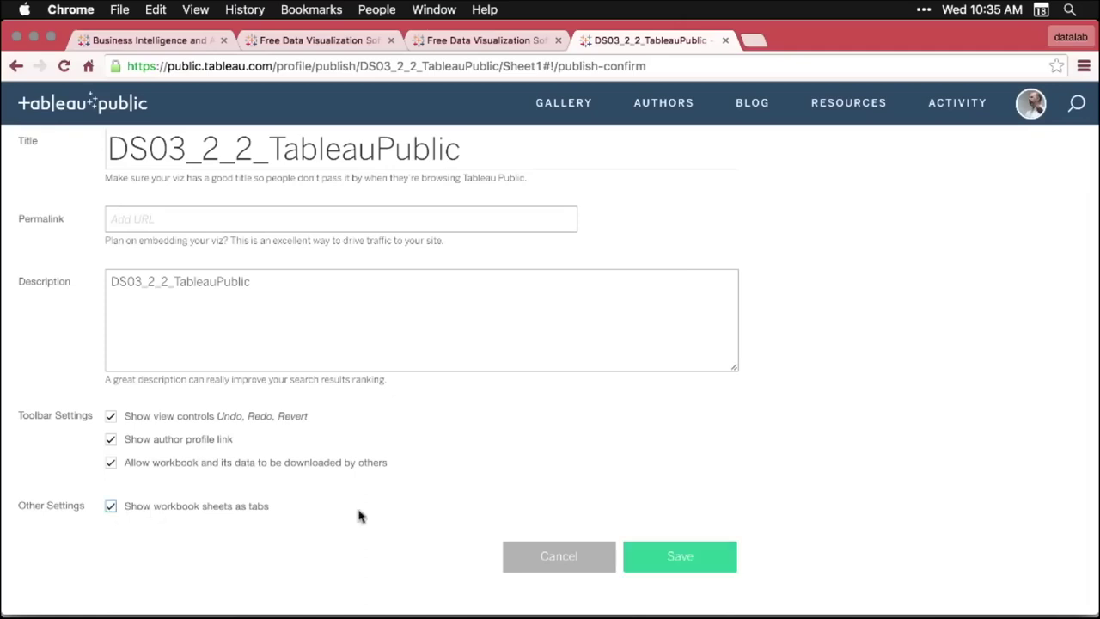
click(697, 559)
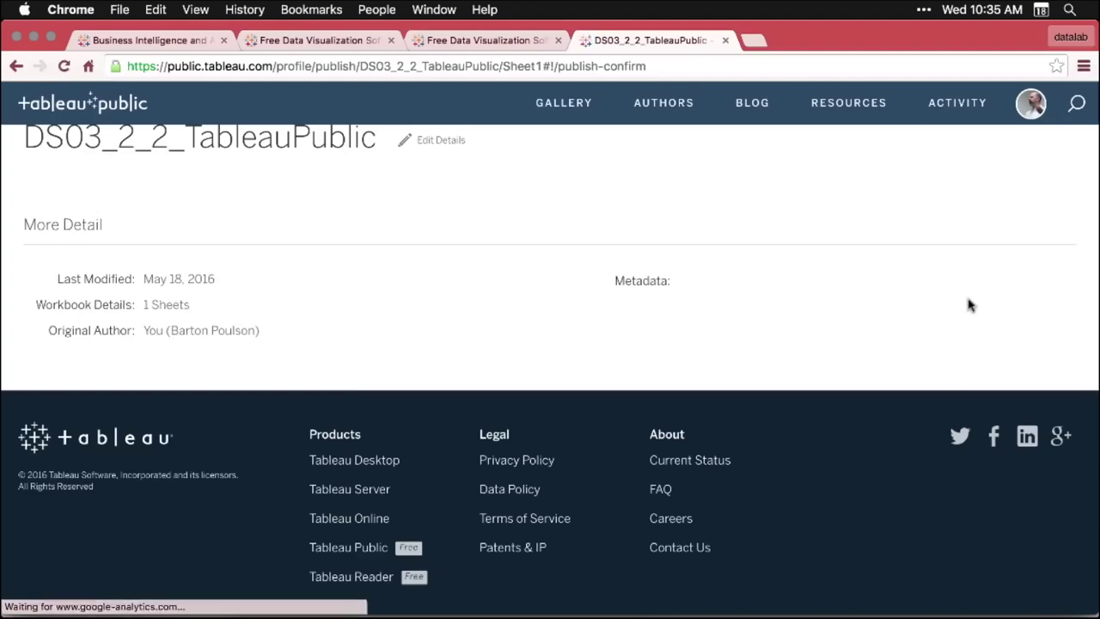
scroll(969, 305, up, 5)
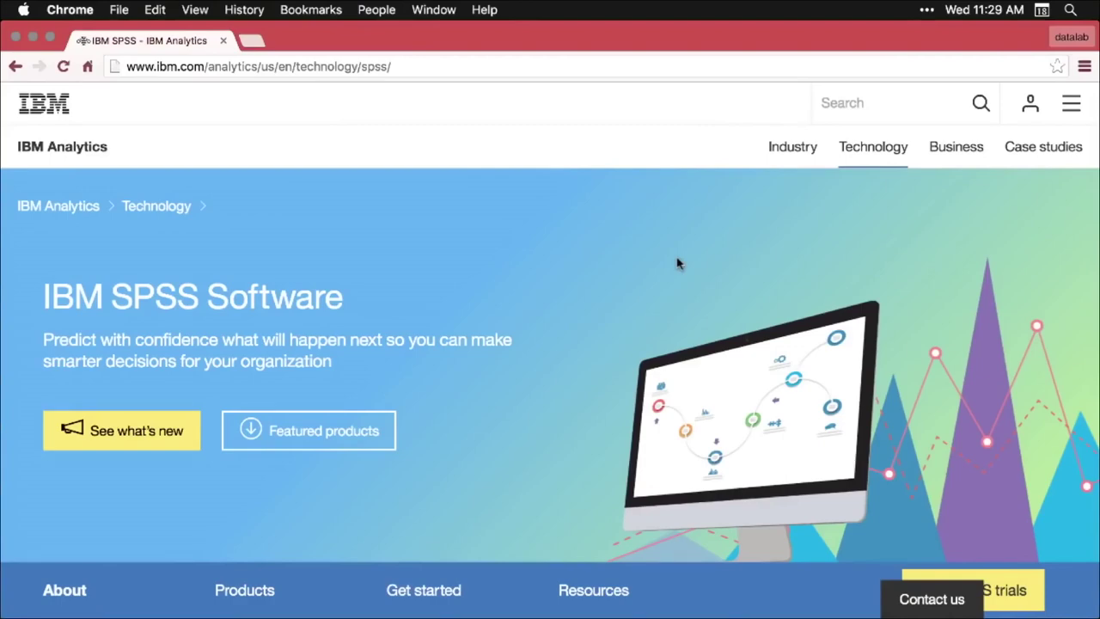
Read the IBM SPSS Software web page's introduction and its descriptions of the main analytics areas
scroll(677, 264, down, 2)
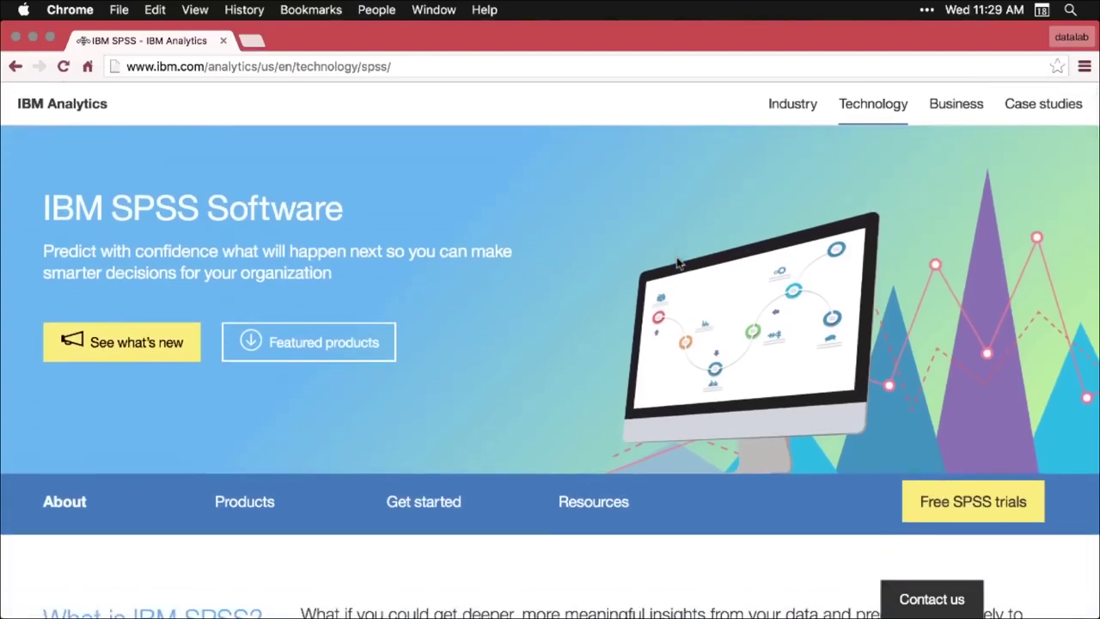
scroll(678, 264, down, 1)
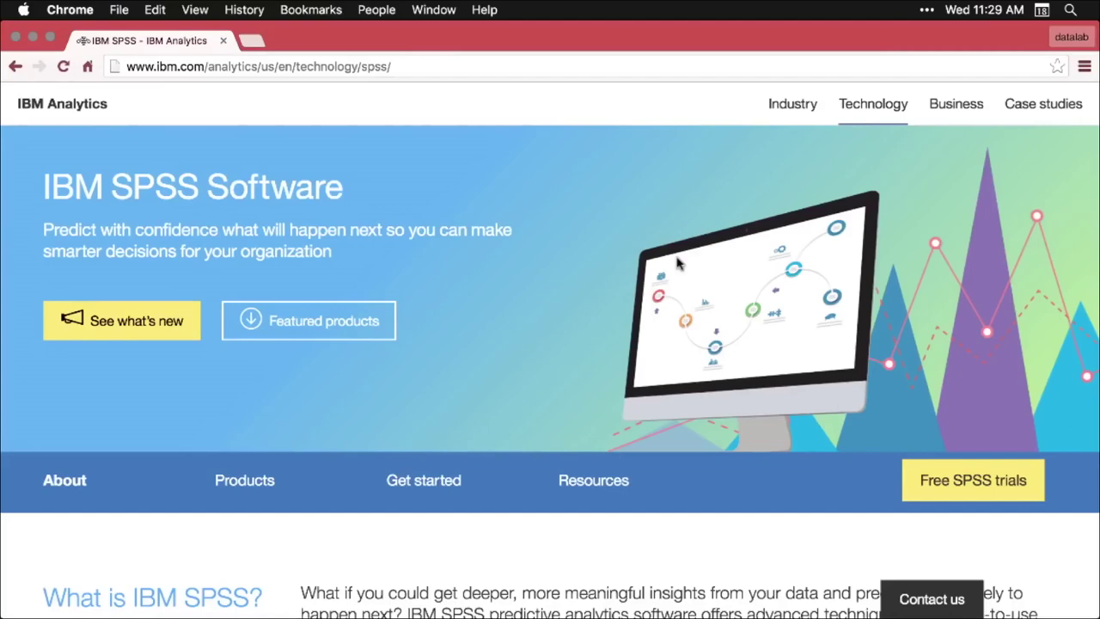
scroll(678, 263, down, 3)
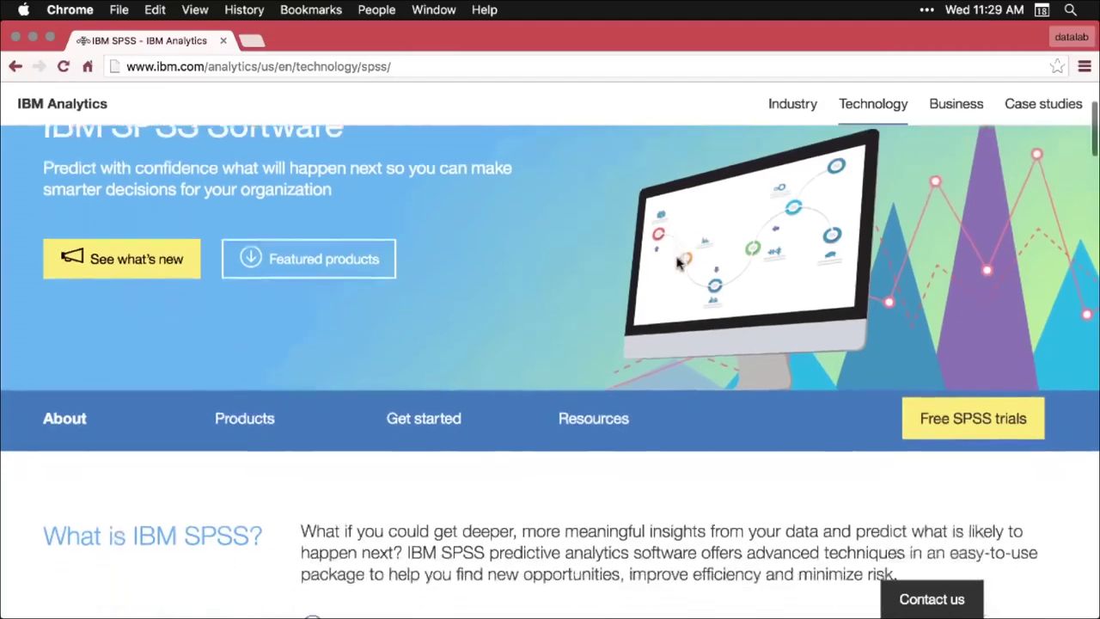
scroll(678, 263, down, 6)
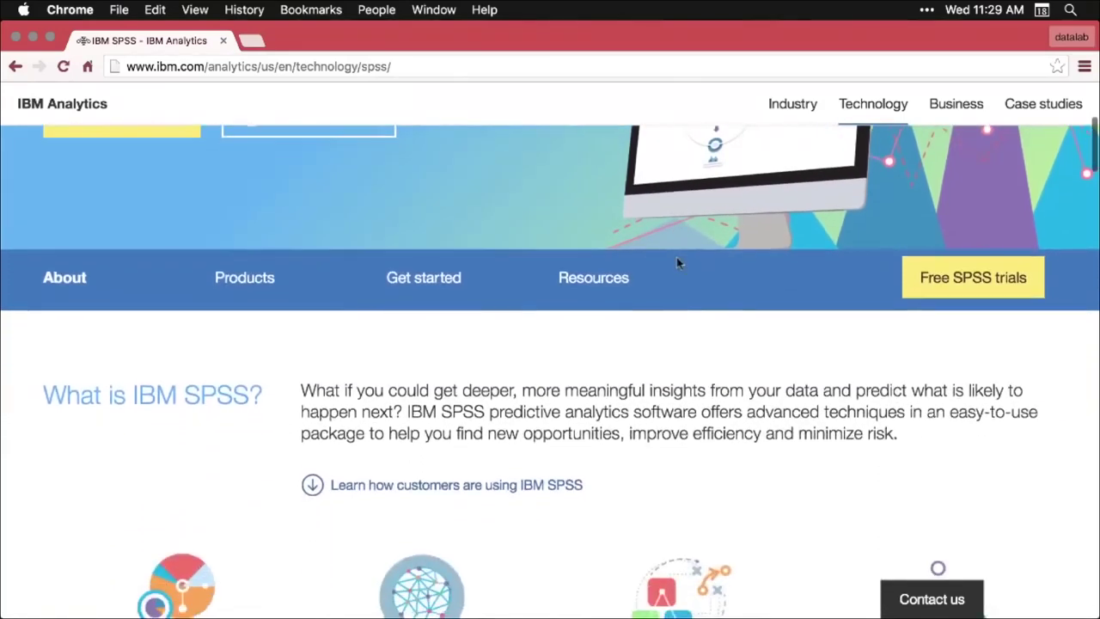
scroll(678, 263, down, 3)
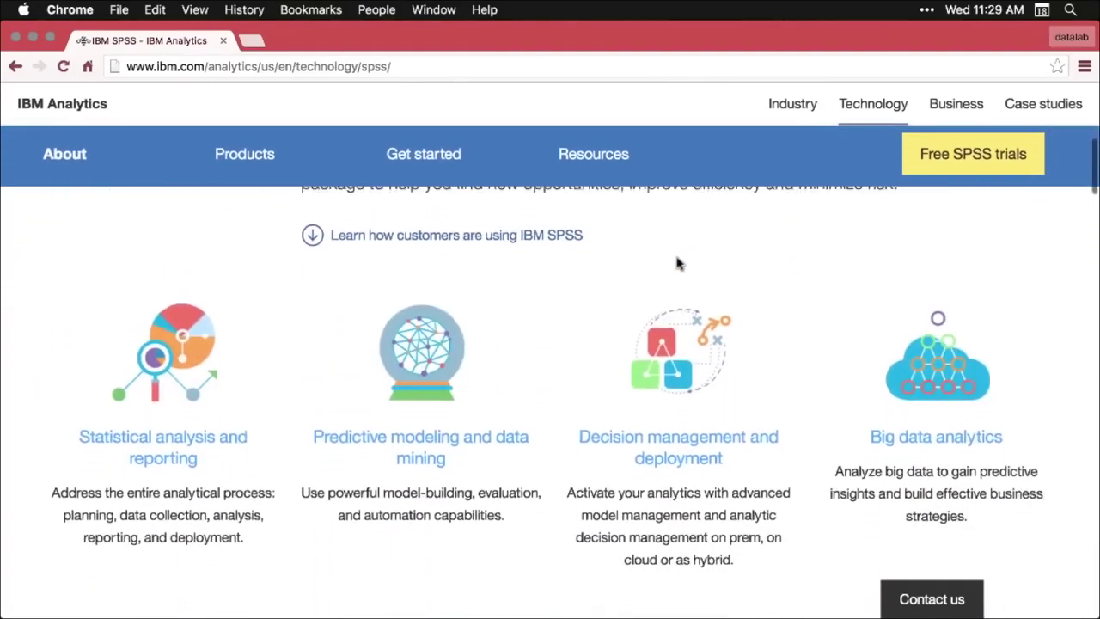
scroll(678, 263, down, 1)
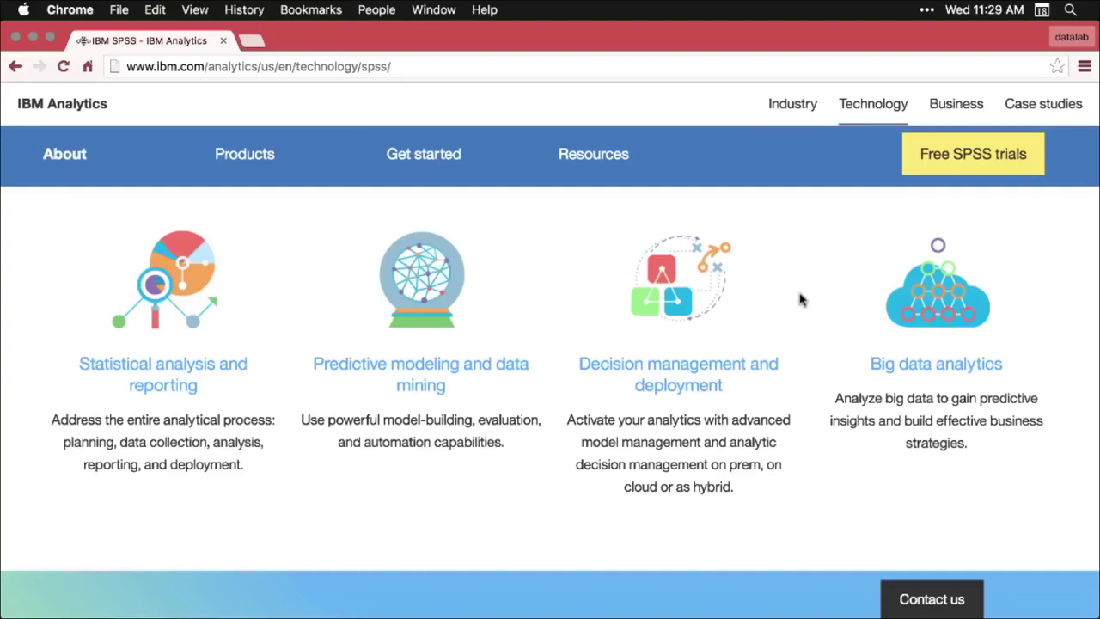
Switch to SPSS Statistics, dismiss its start dialog, and open marketvalues.sav from the English samples folder in Path Finder
key(super+Tab)
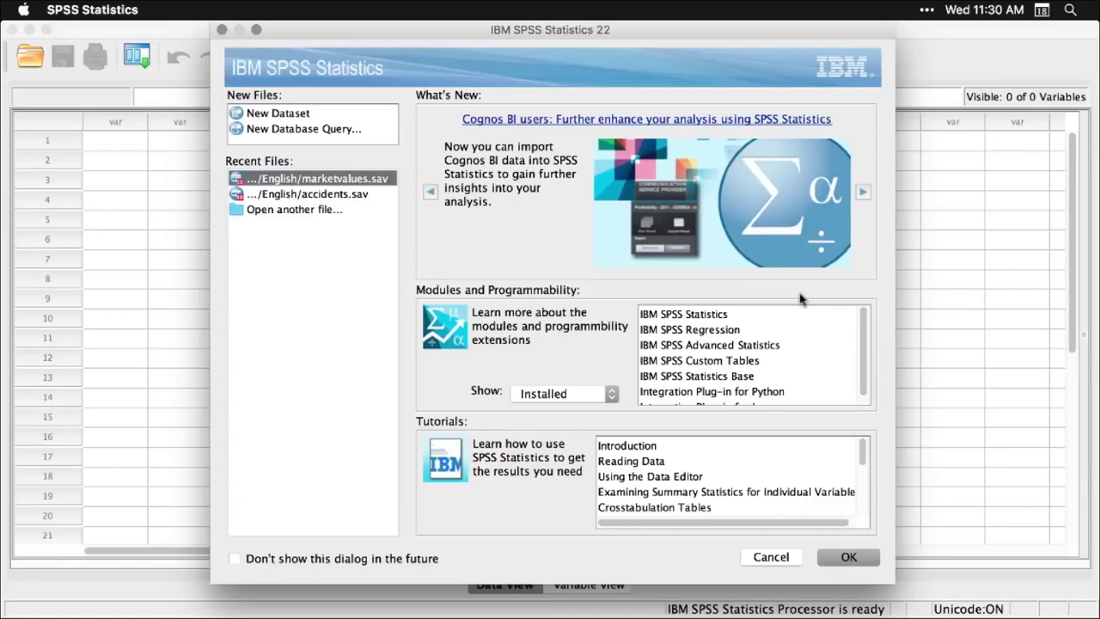
click(771, 557)
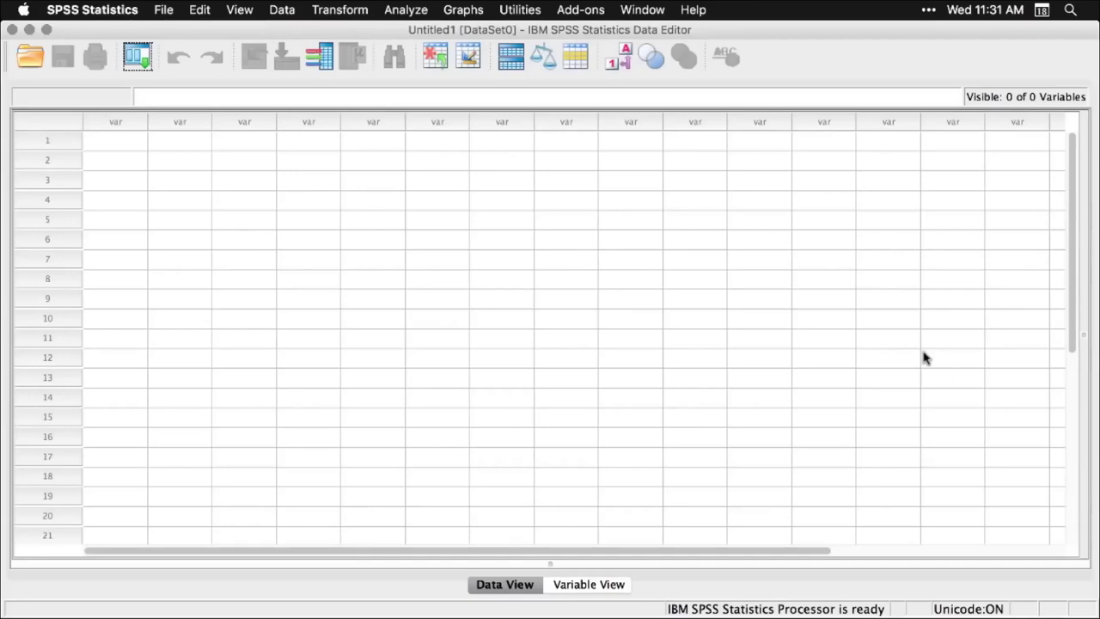
key(super+Tab)
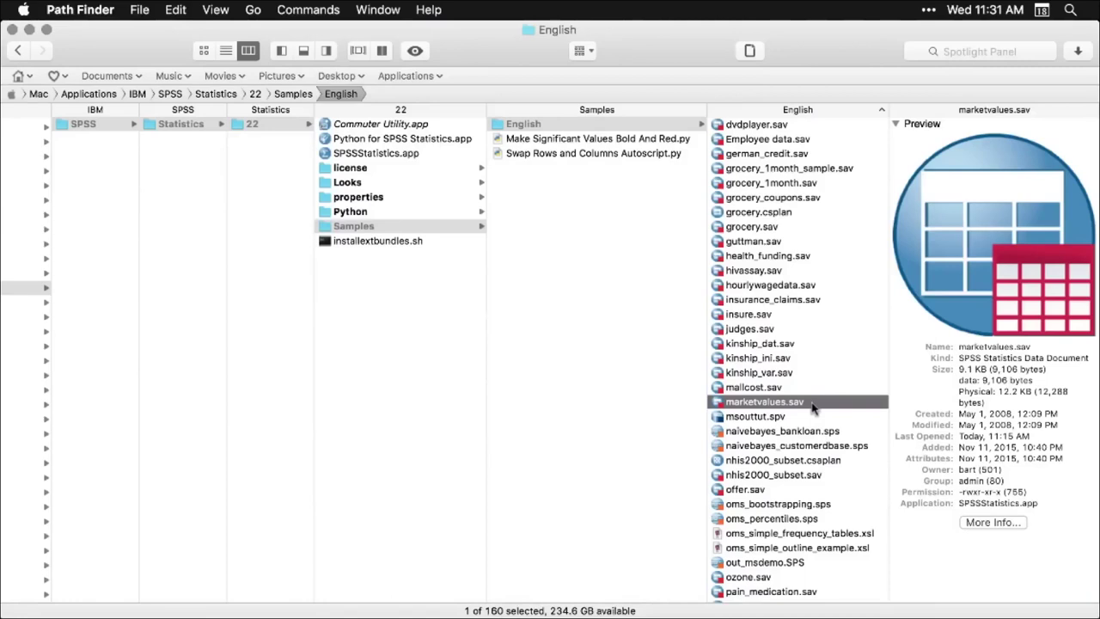
double_click(718, 403)
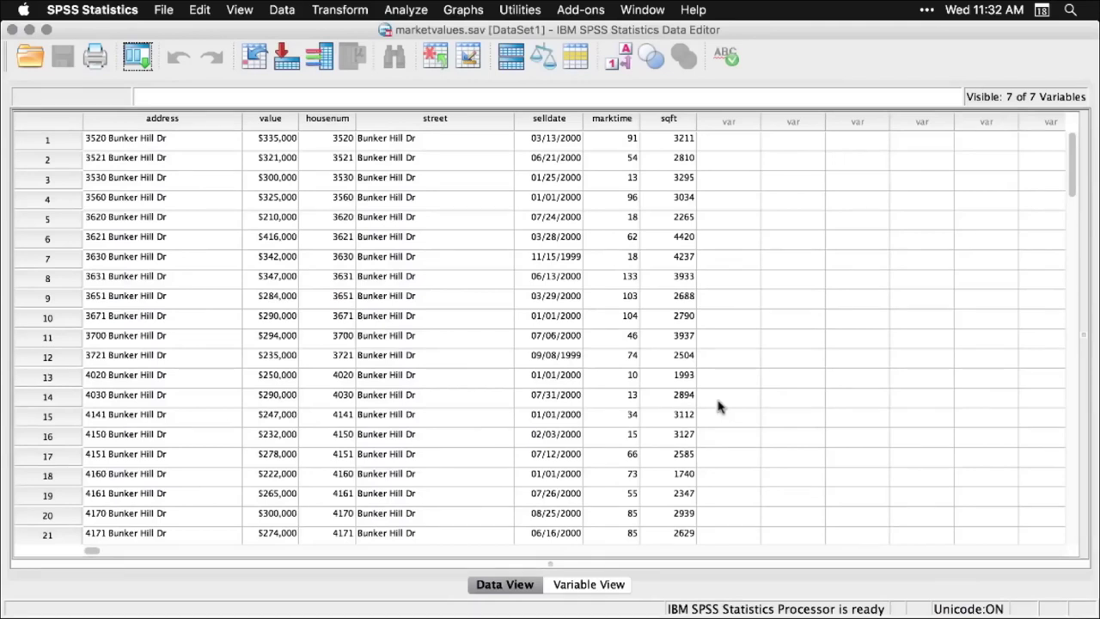
Look through the data rows, and create a legacy histogram of Purchase Price with the normal curve displayed
scroll(720, 407, down, 11)
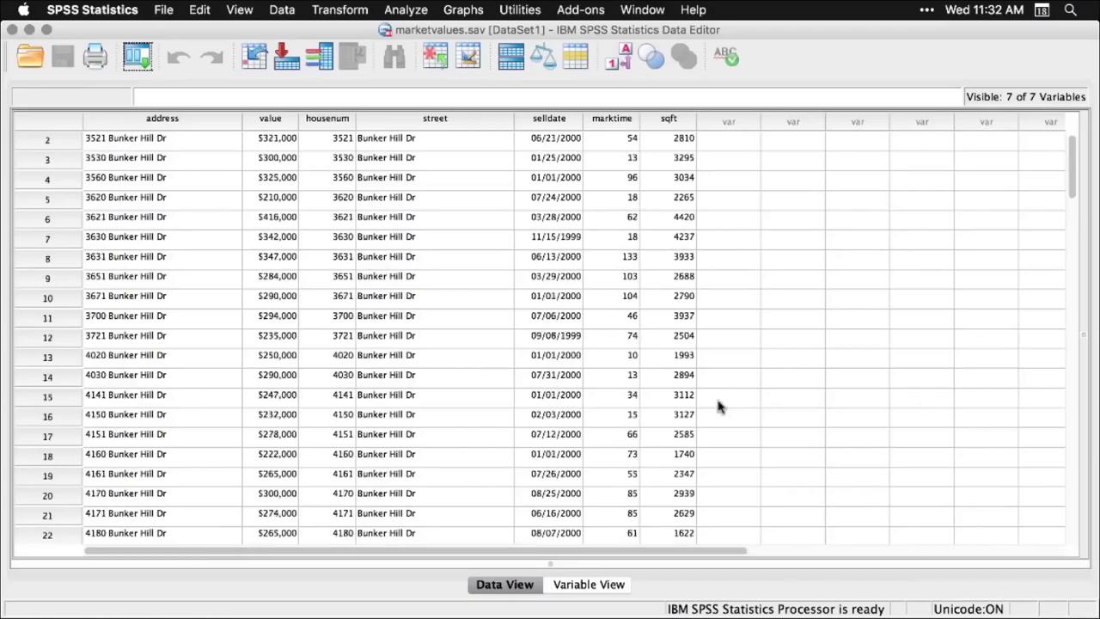
scroll(720, 407, down, 7)
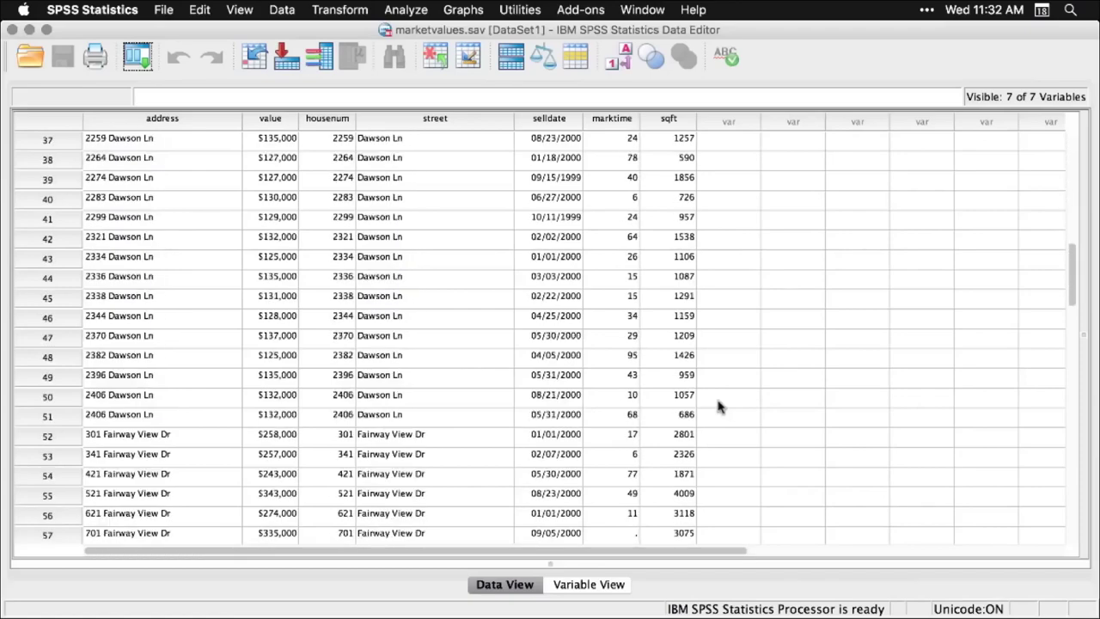
scroll(720, 408, up, 18)
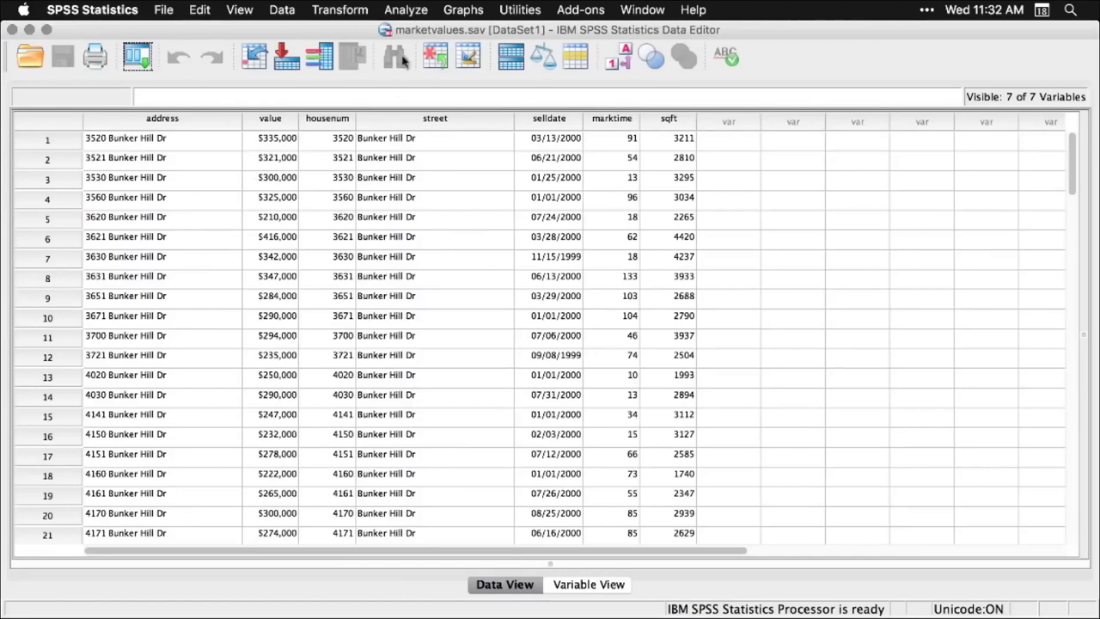
click(471, 10)
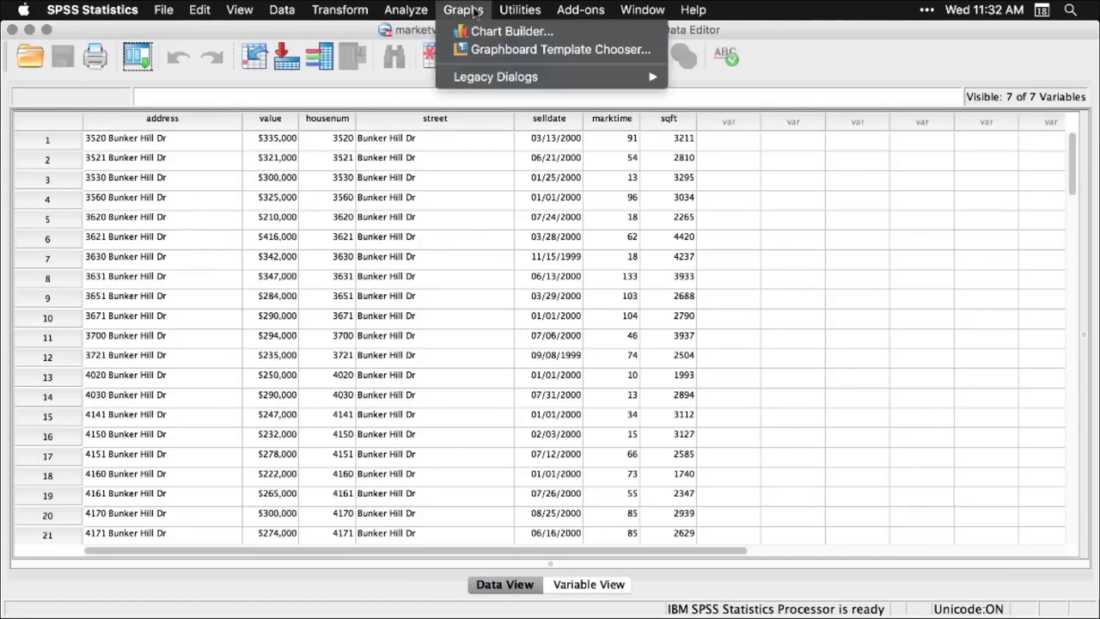
mouse_move(481, 76)
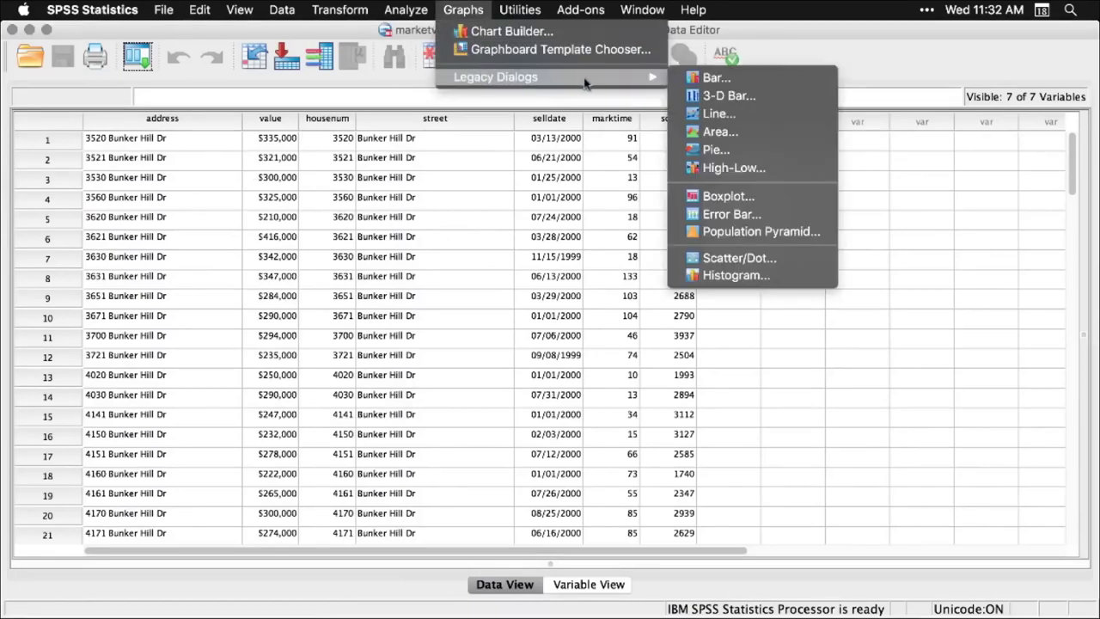
click(721, 277)
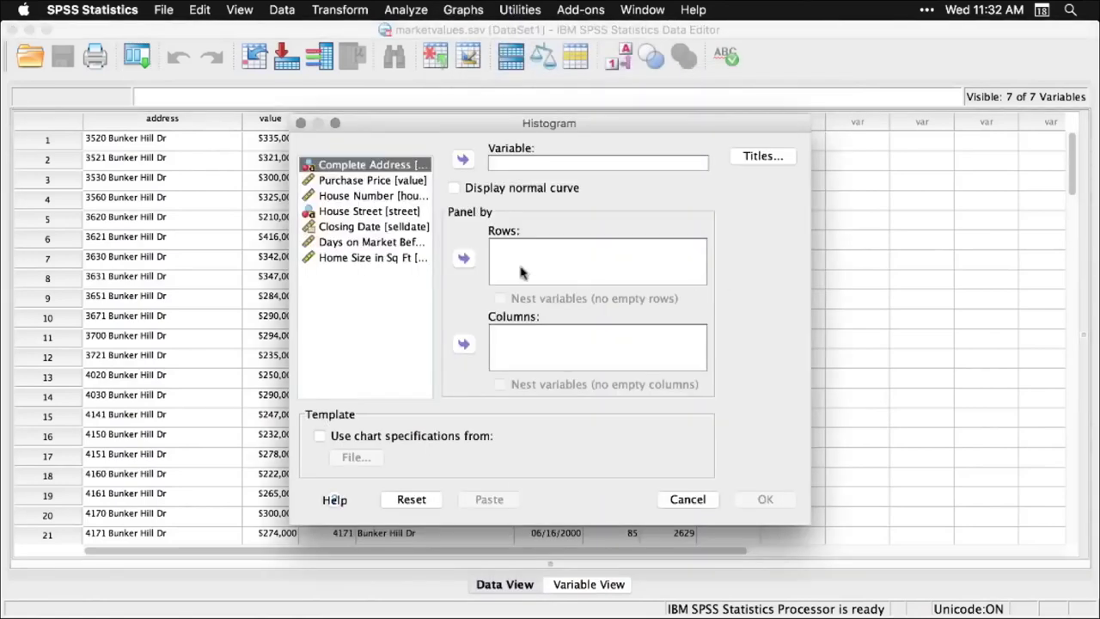
click(392, 182)
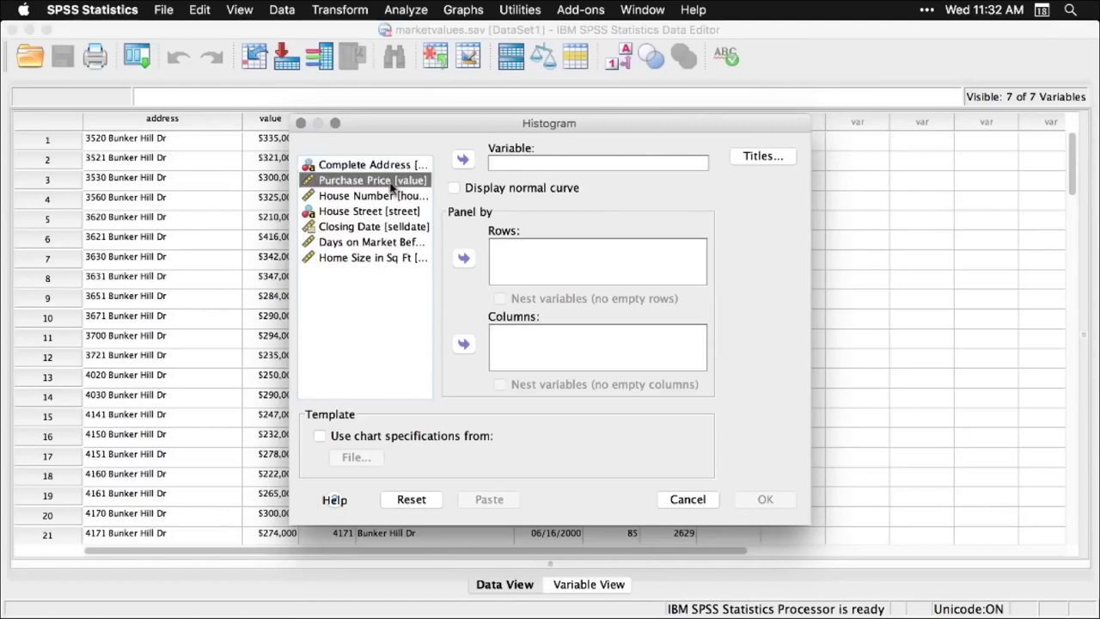
click(464, 161)
click(455, 187)
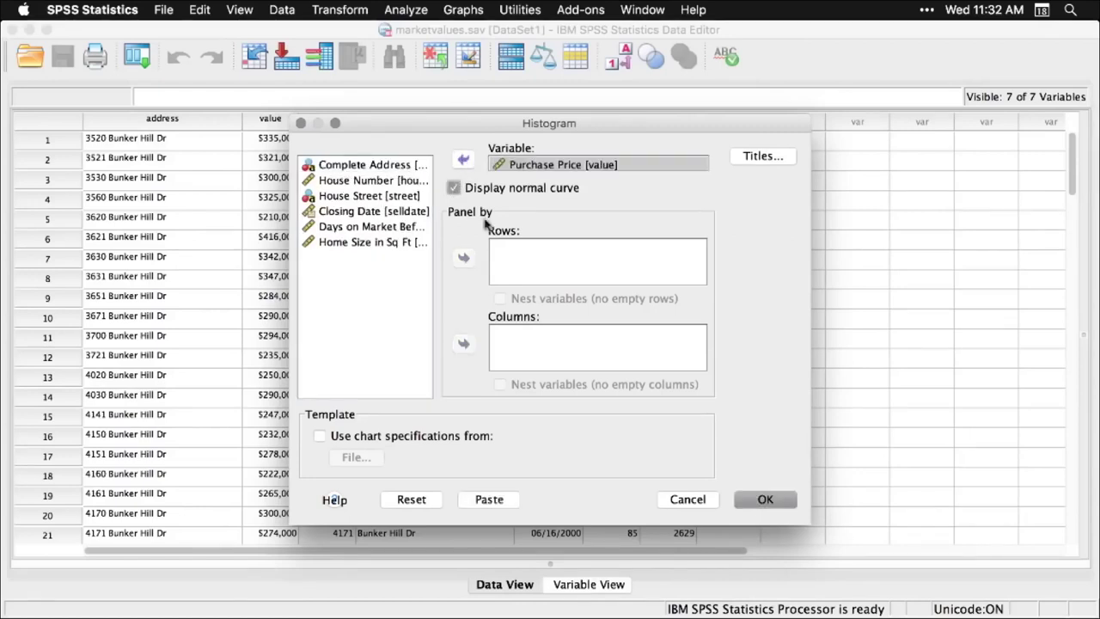
click(767, 501)
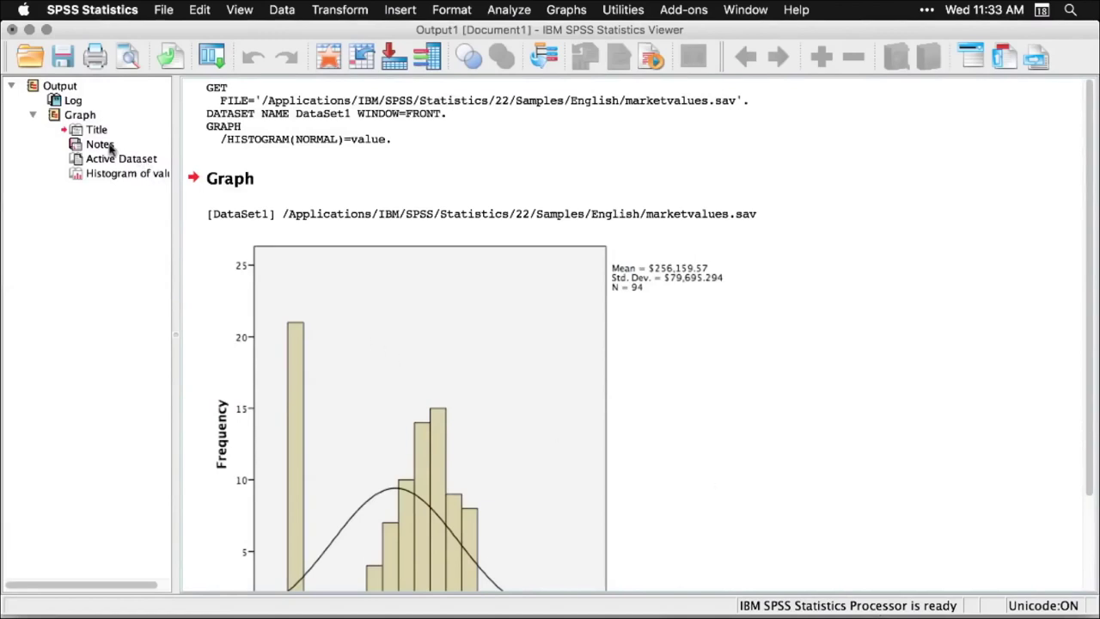
Examine the histogram output, including the logged commands, the purchase price distribution with its normal curve, and the summary statistics
scroll(110, 148, right, 2)
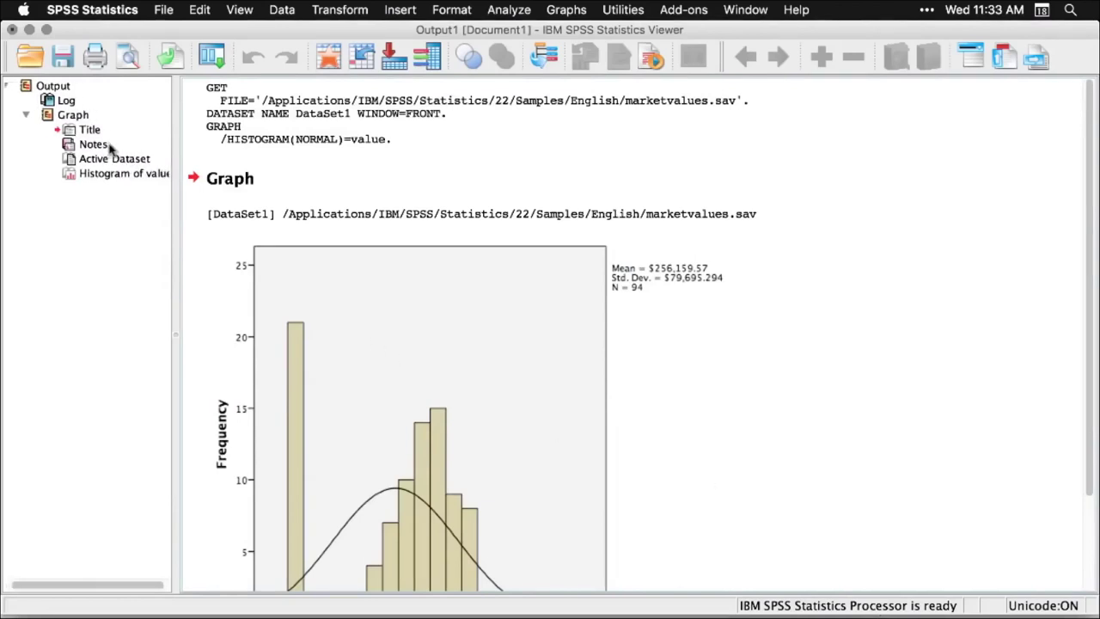
click(928, 214)
click(791, 106)
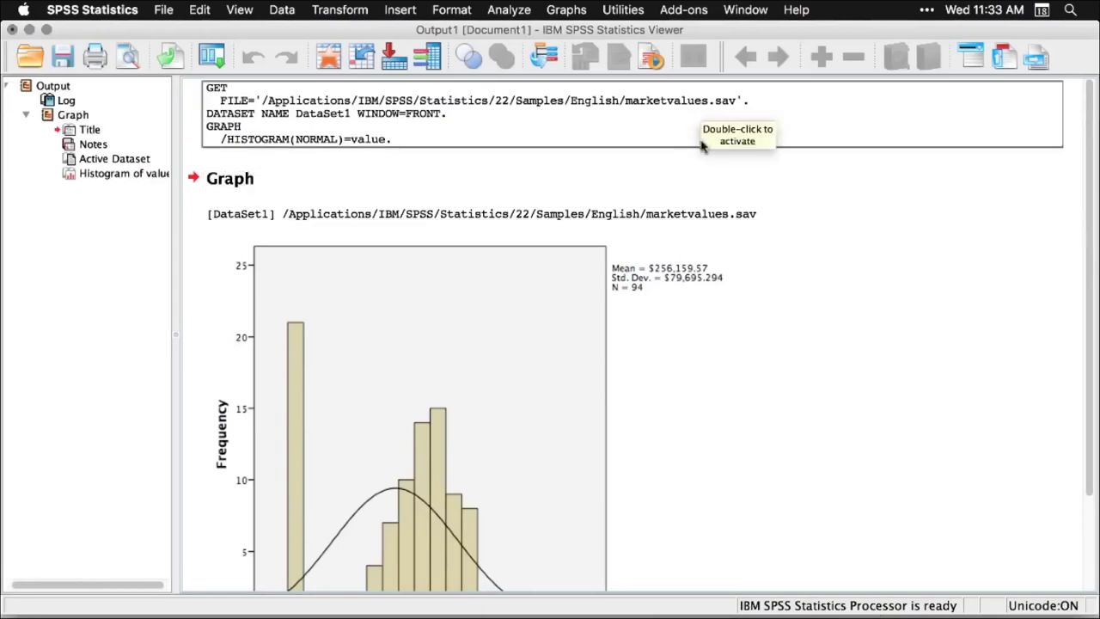
click(726, 179)
scroll(758, 316, down, 3)
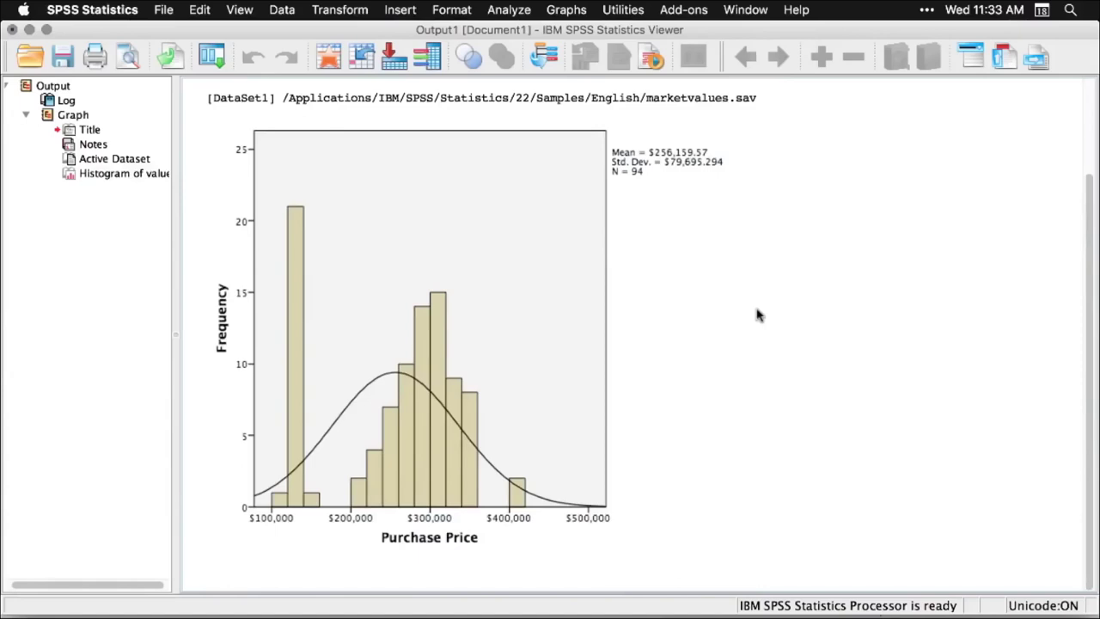
click(599, 271)
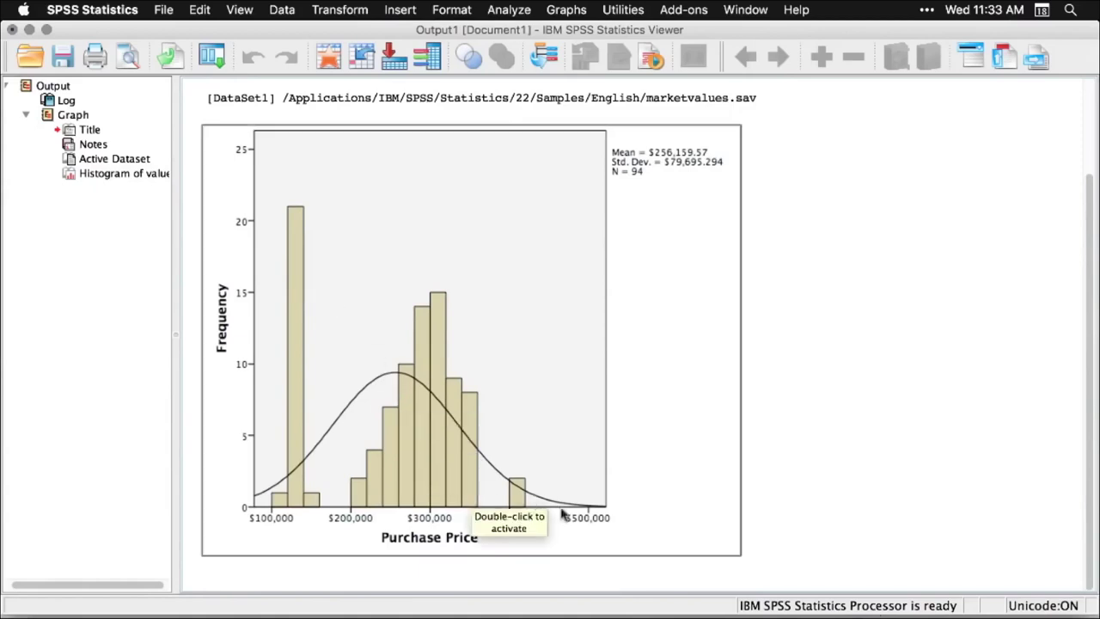
click(859, 537)
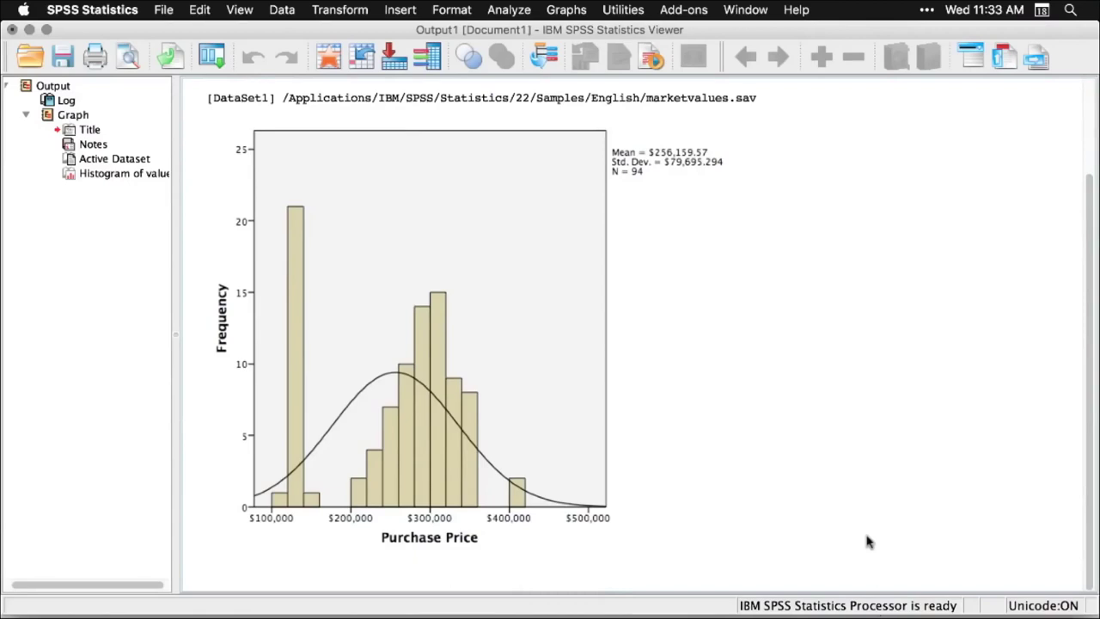
click(739, 165)
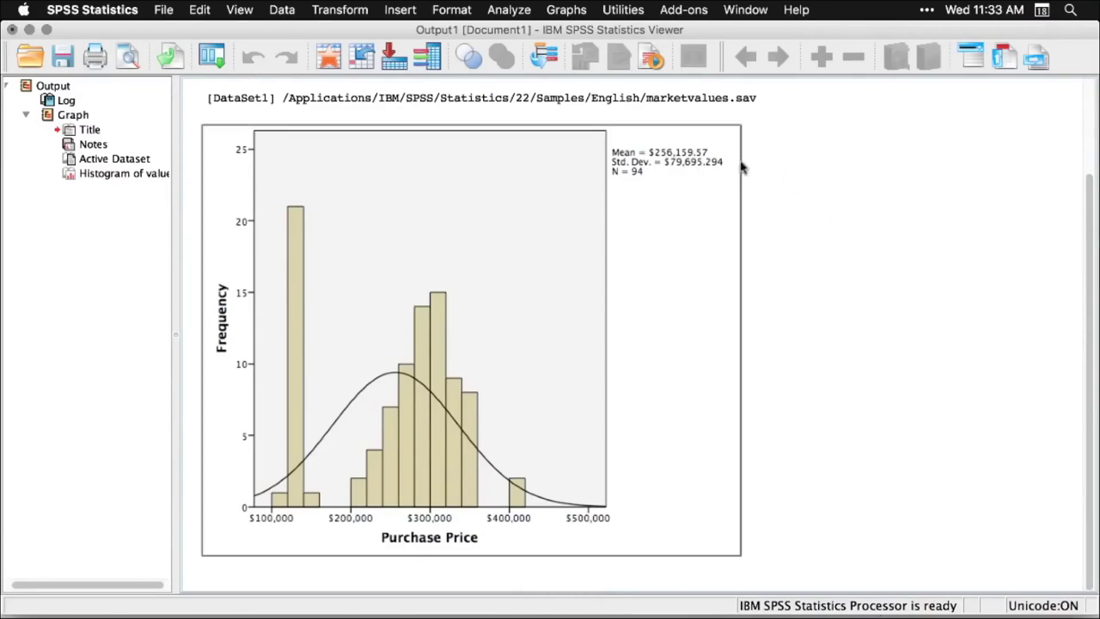
click(753, 176)
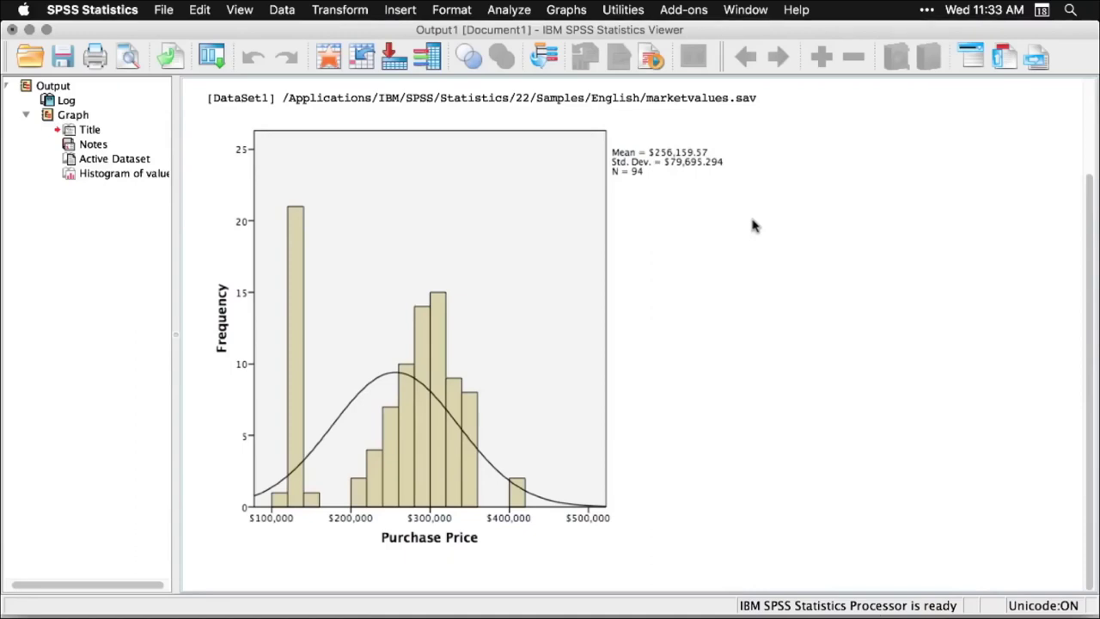
Return to the data editor and run an Explore analysis with Purchase Price as the dependent variable, displaying both statistics and plots
key(super+grave)
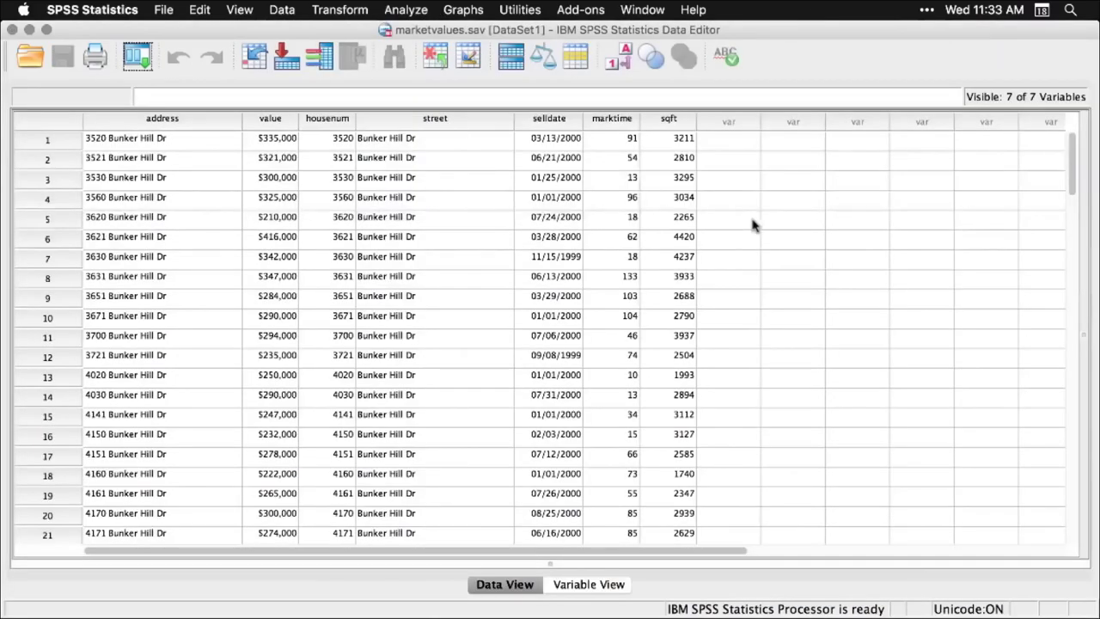
click(415, 9)
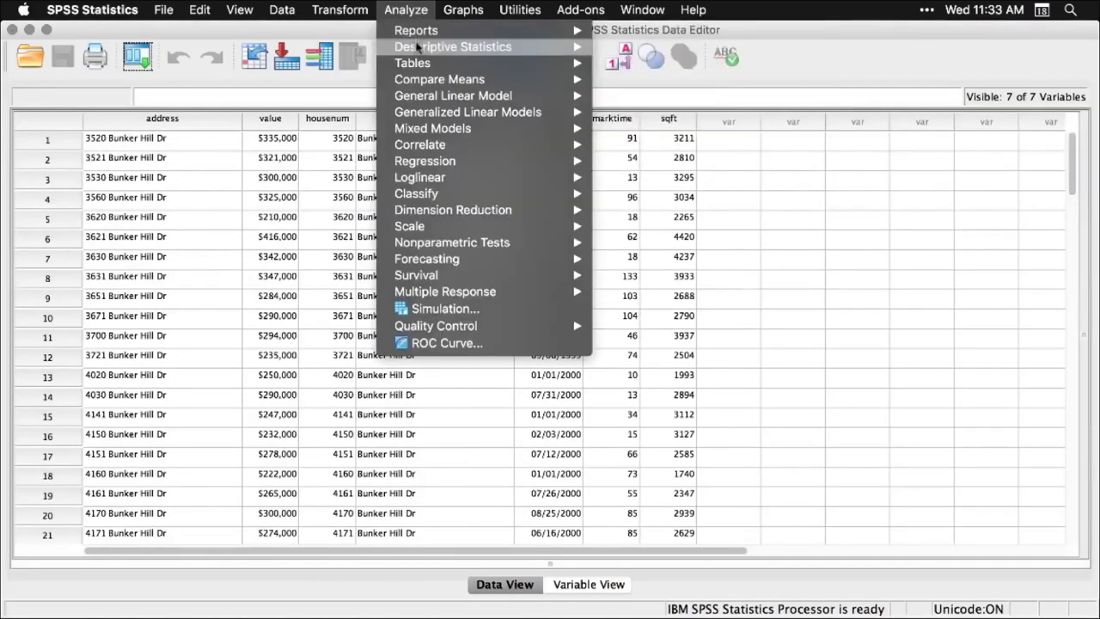
mouse_move(417, 49)
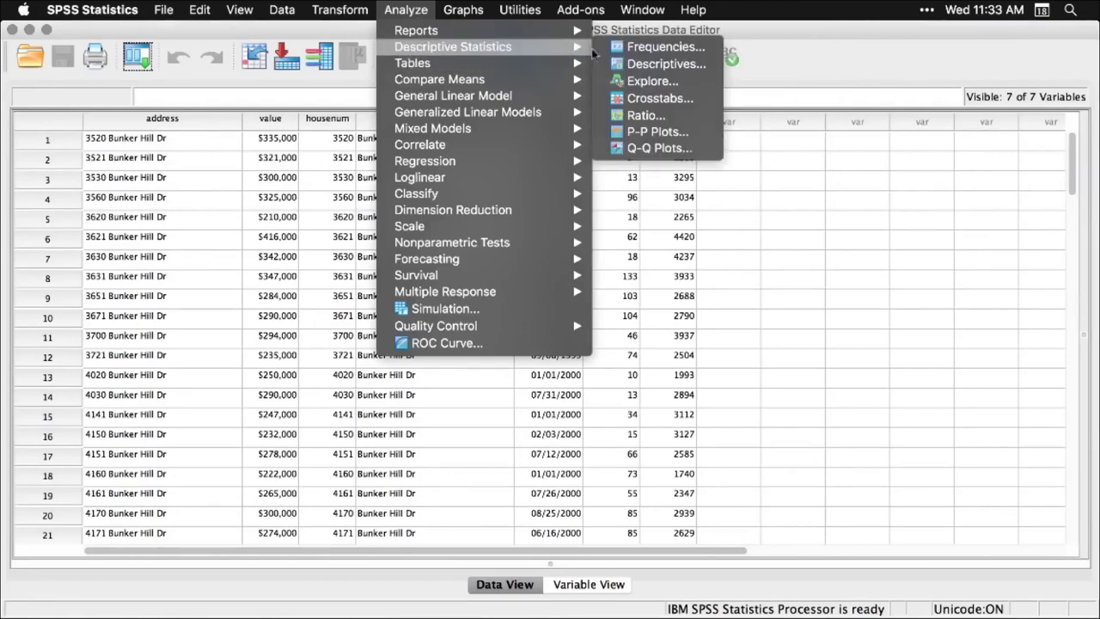
click(650, 83)
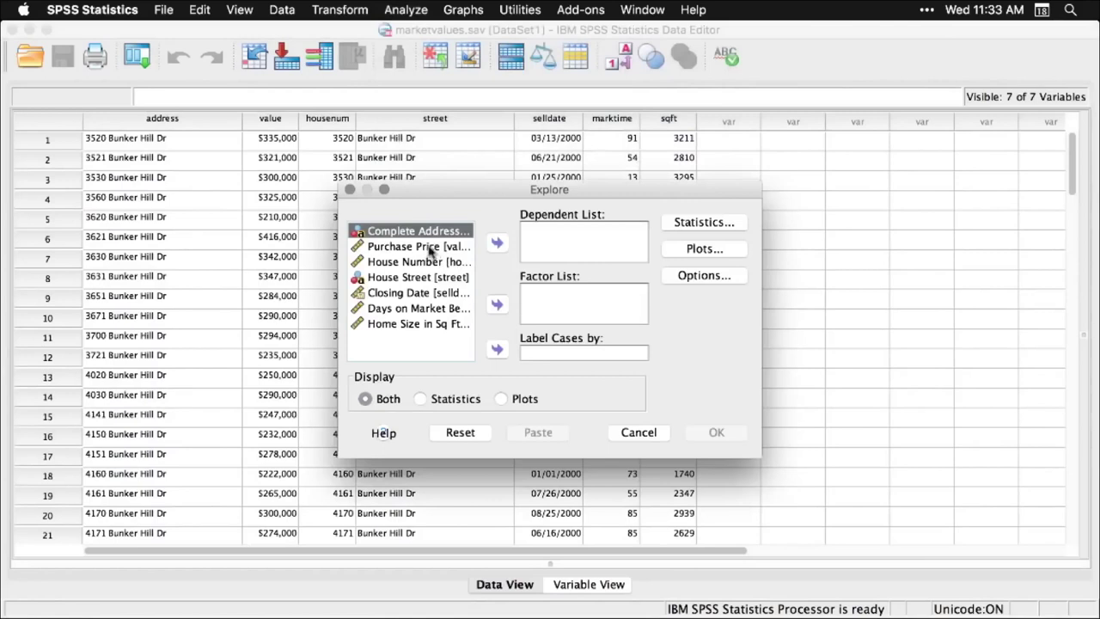
click(430, 247)
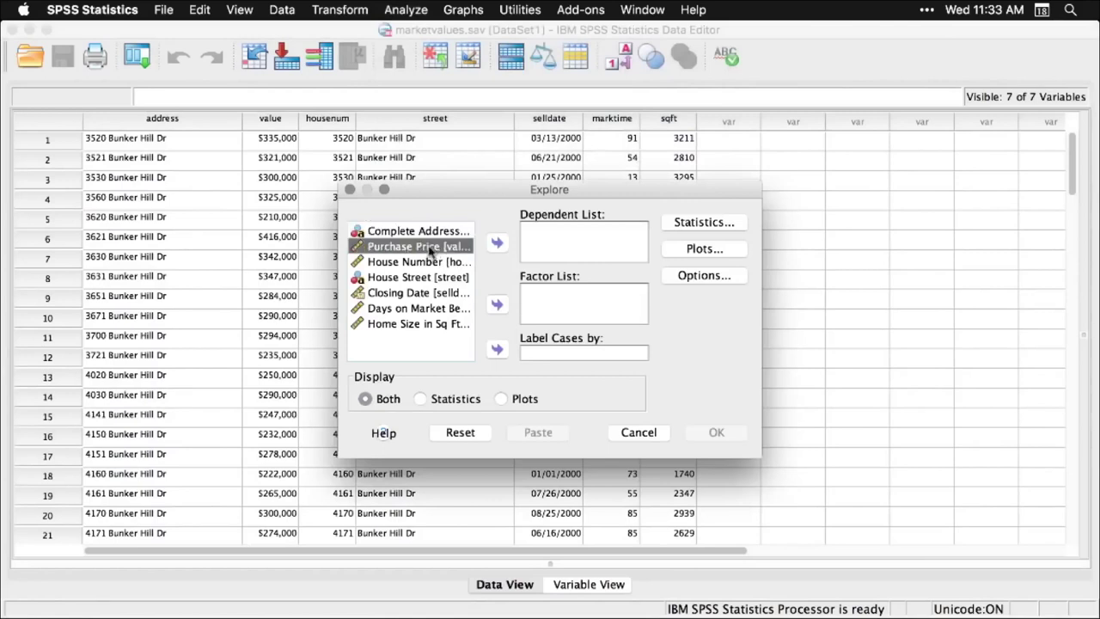
click(496, 244)
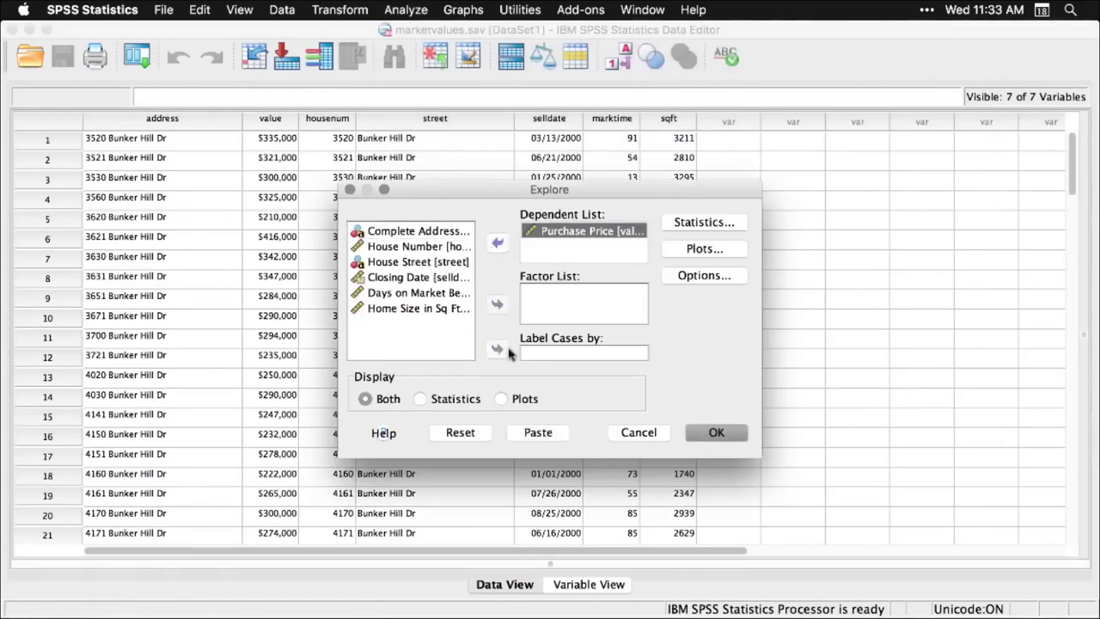
click(716, 434)
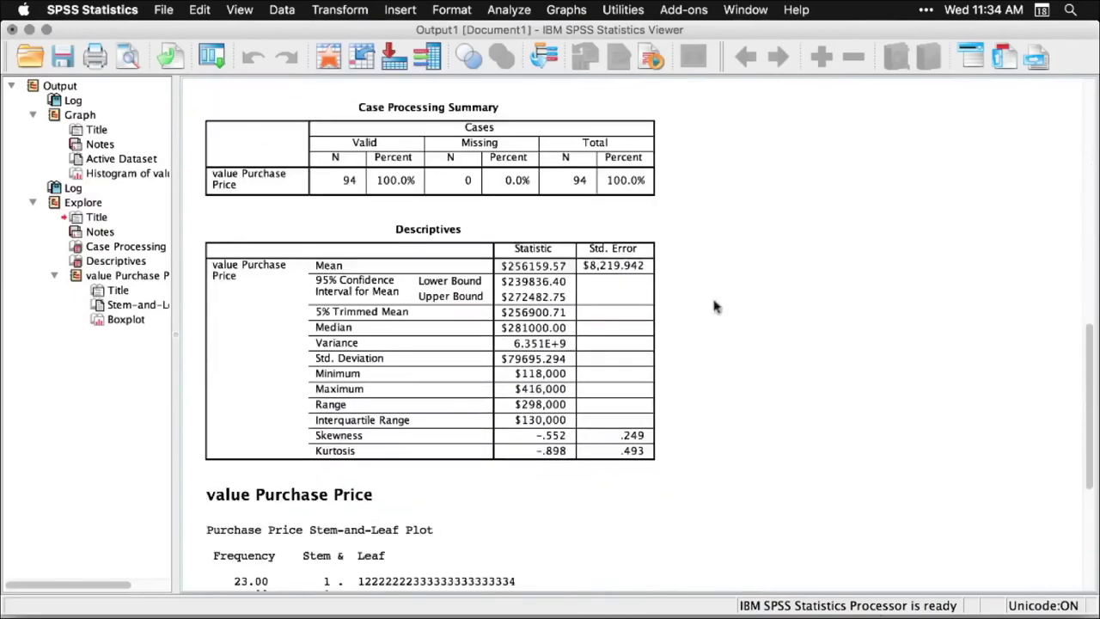
Review the Explore output's descriptives, stem-and-leaf plot and boxplot, and the logged syntax for the histogram and Explore commands
scroll(697, 210, down, 10)
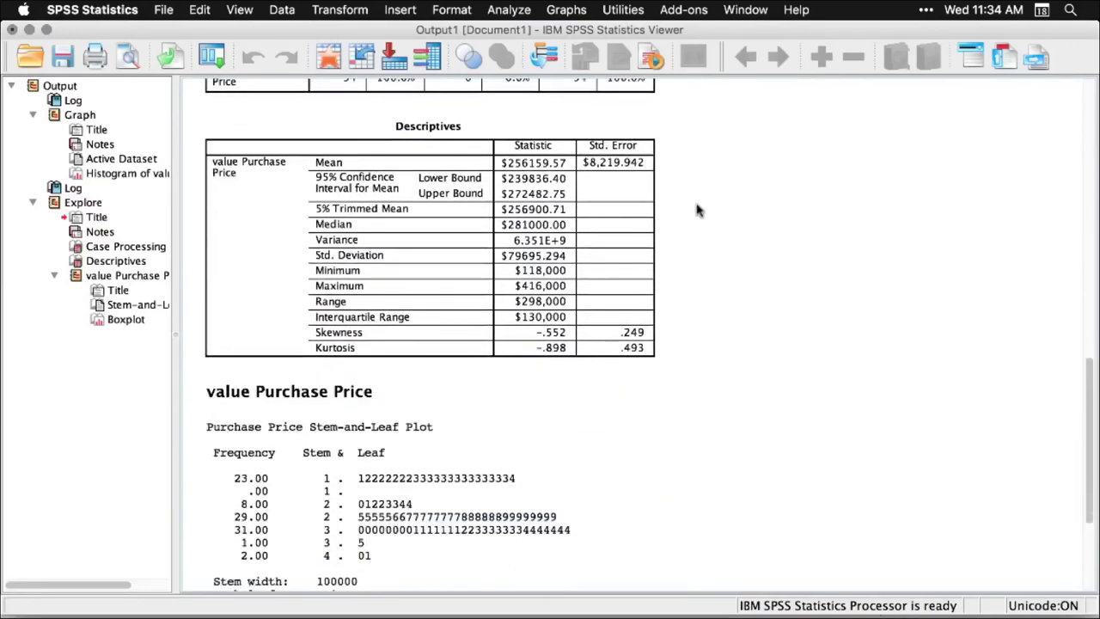
scroll(697, 210, down, 6)
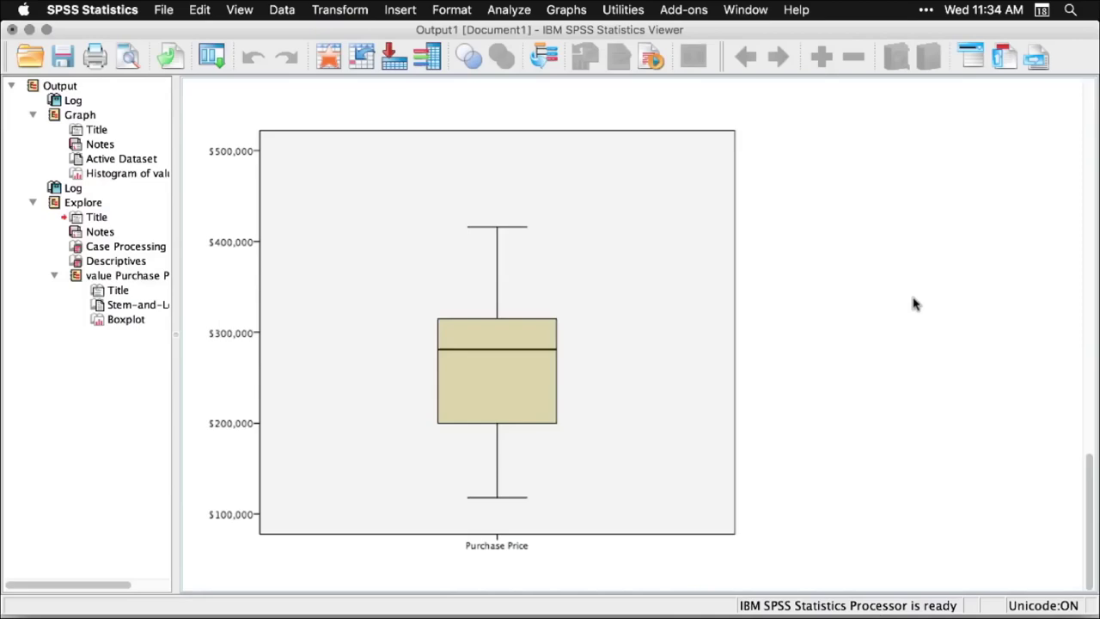
scroll(913, 303, up, 15)
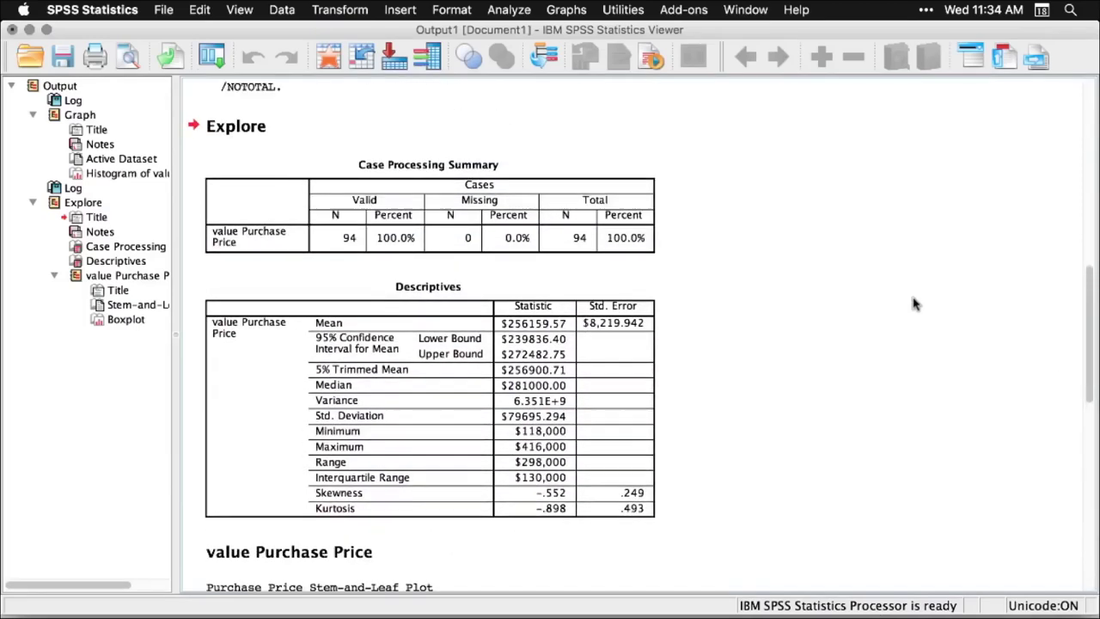
scroll(913, 303, up, 15)
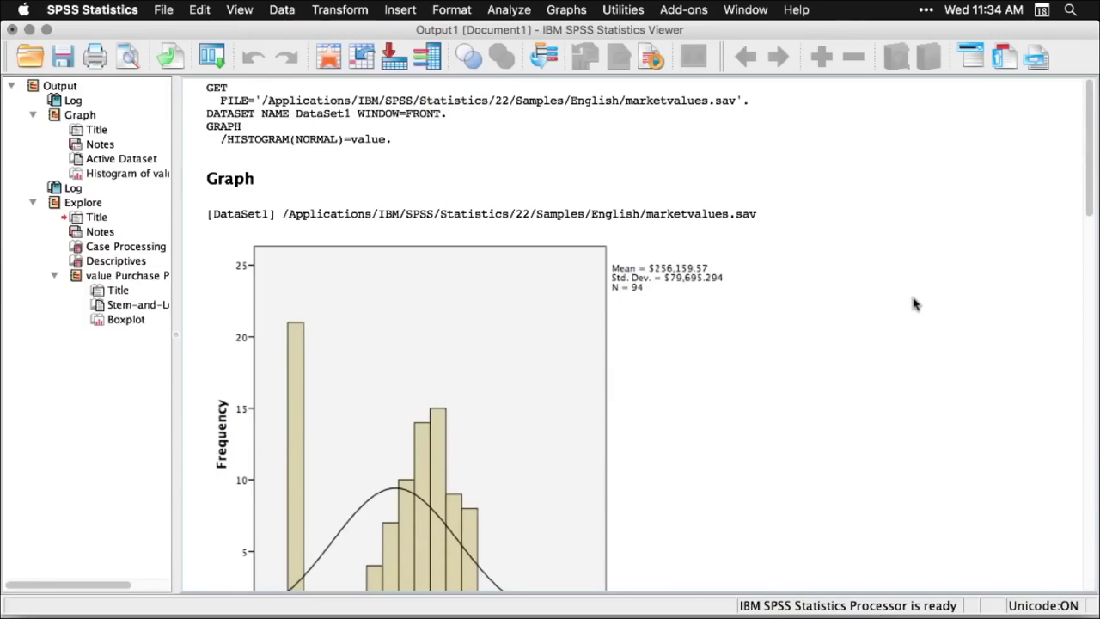
click(419, 181)
click(378, 140)
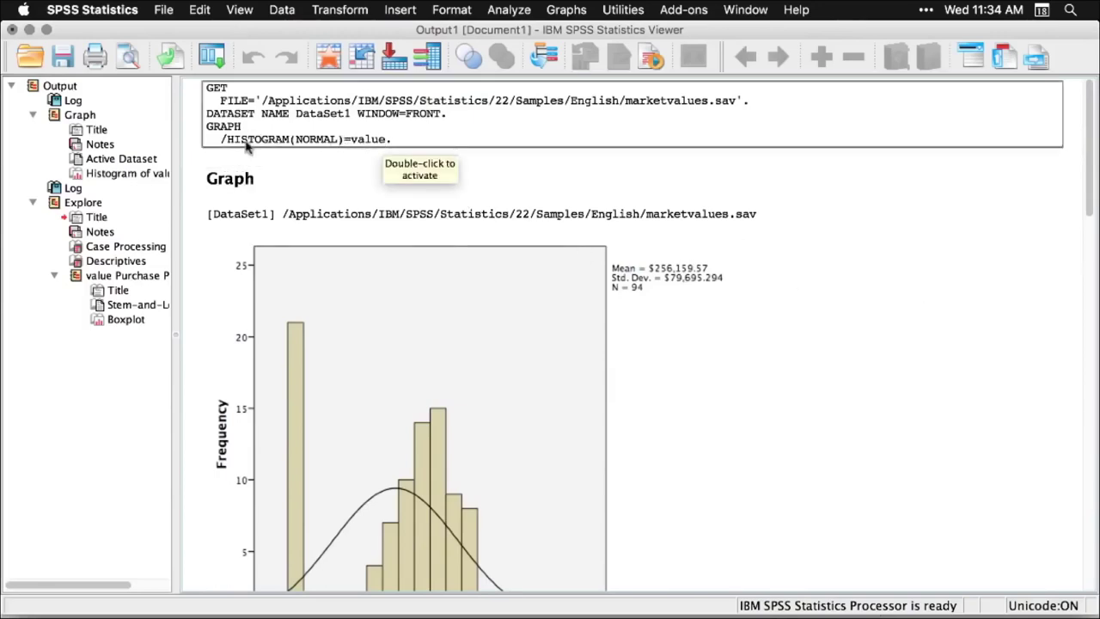
click(653, 258)
scroll(842, 374, down, 10)
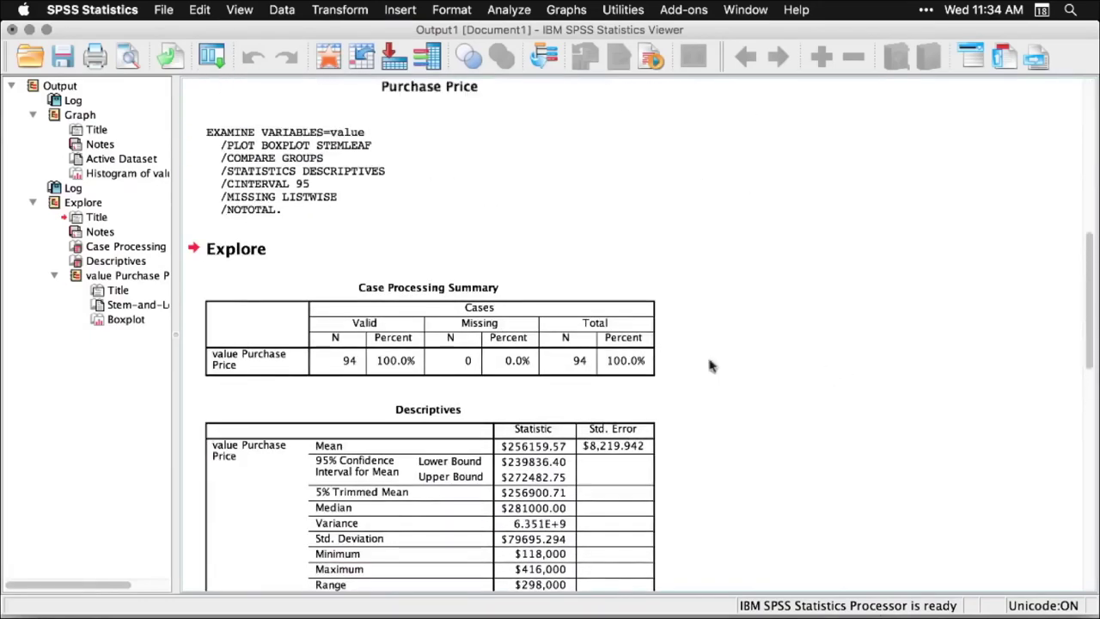
click(320, 159)
click(834, 320)
Create a new syntax file and collapse its error-listing pane to enlarge the editing area
click(163, 11)
mouse_move(168, 30)
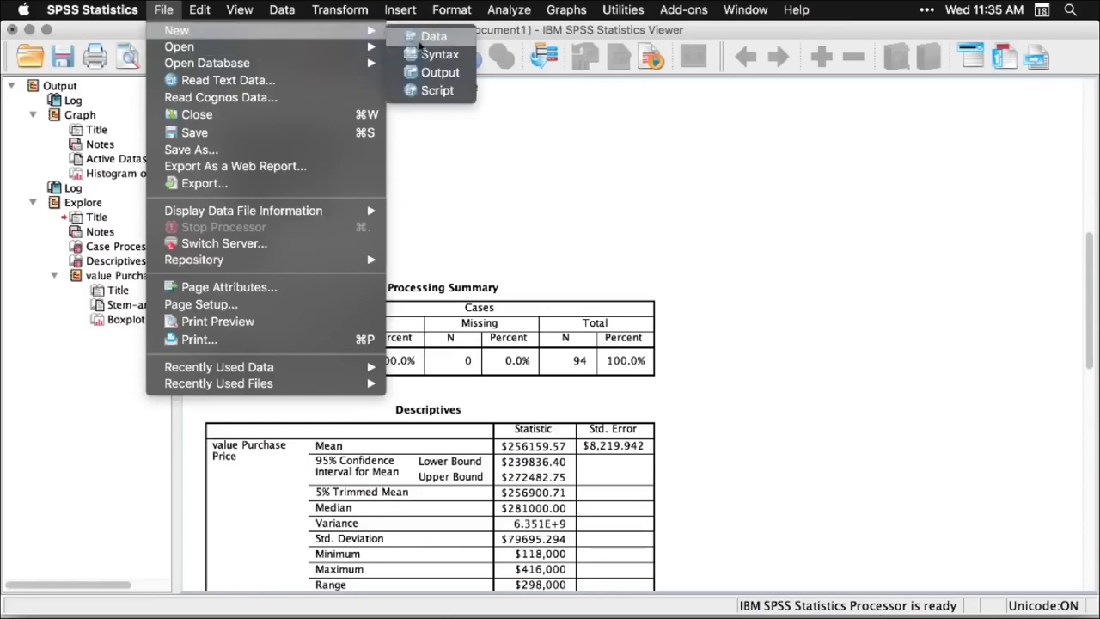
click(429, 55)
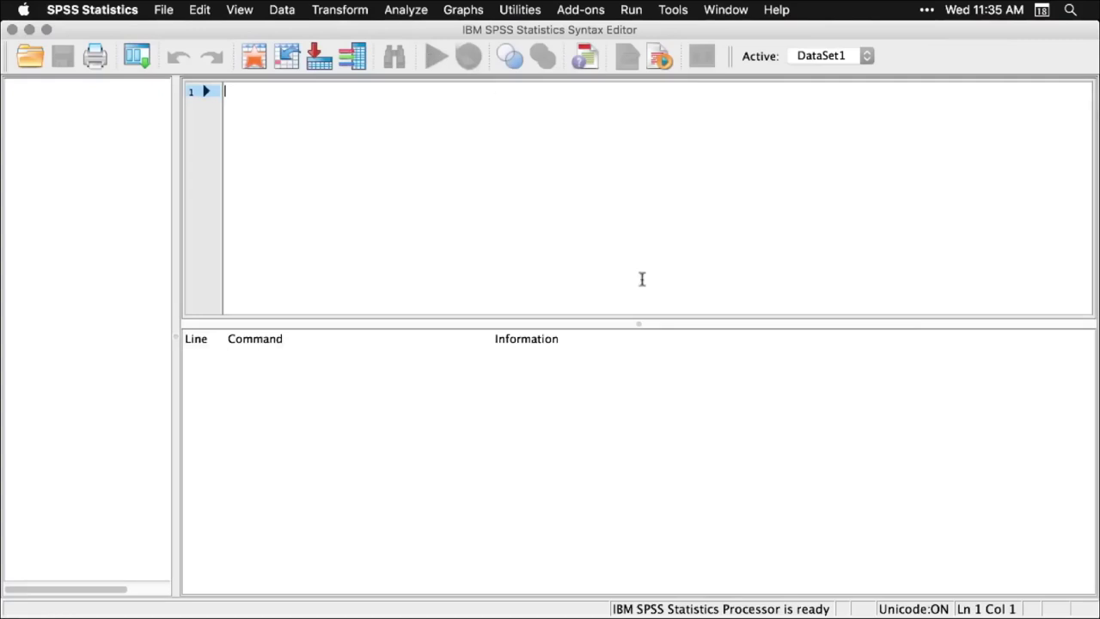
double_click(637, 324)
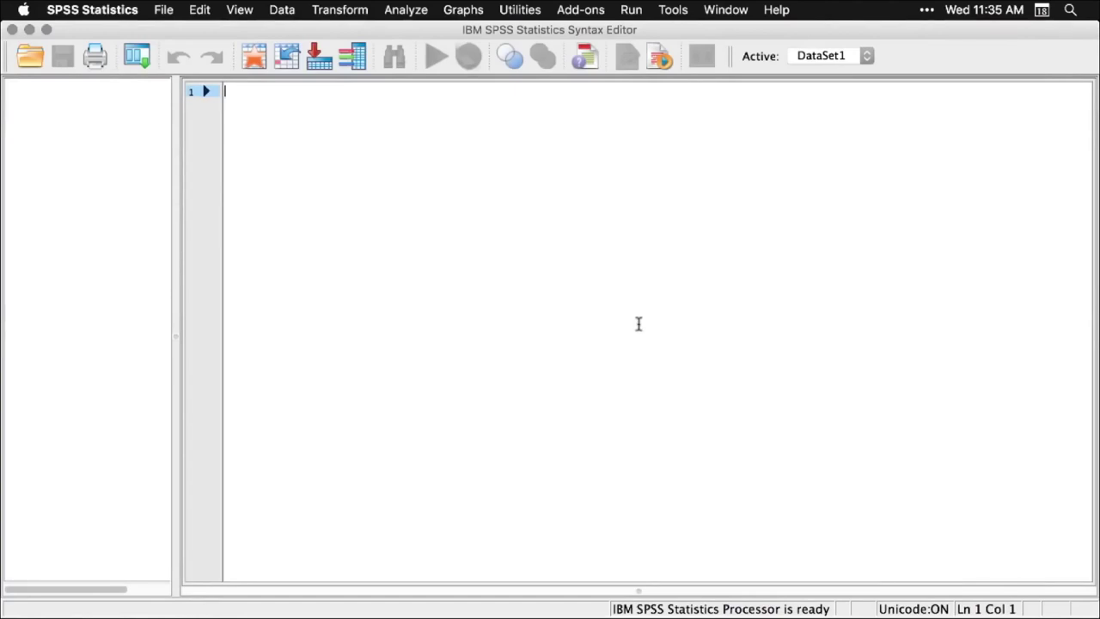
Paste the commands for an Explore analysis of Purchase Price, displaying both statistics and plots, into the syntax file
click(421, 12)
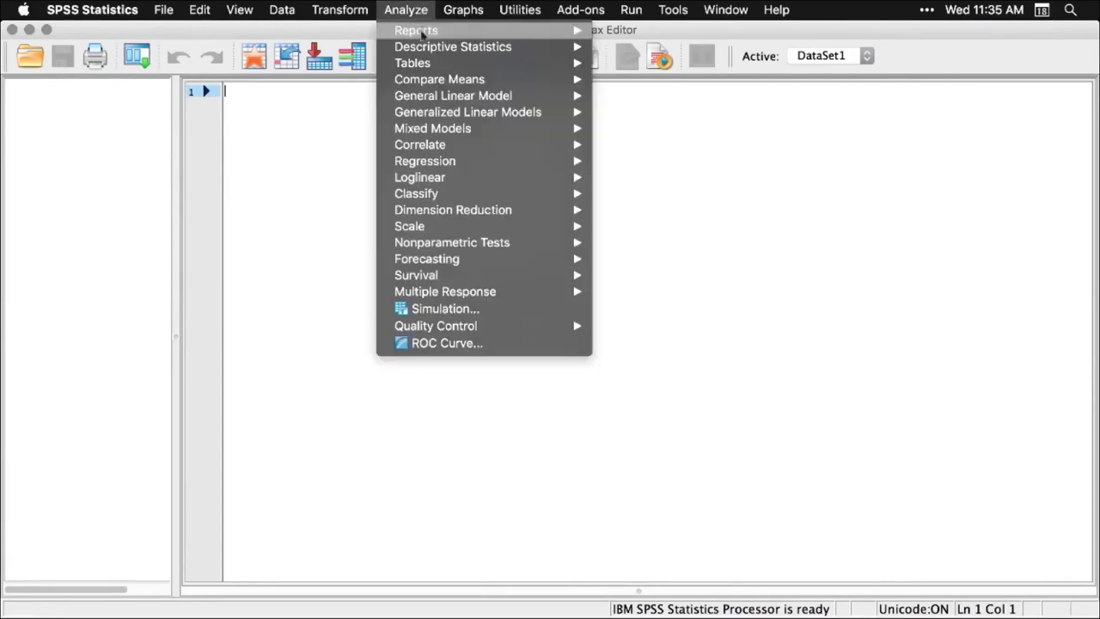
mouse_move(424, 50)
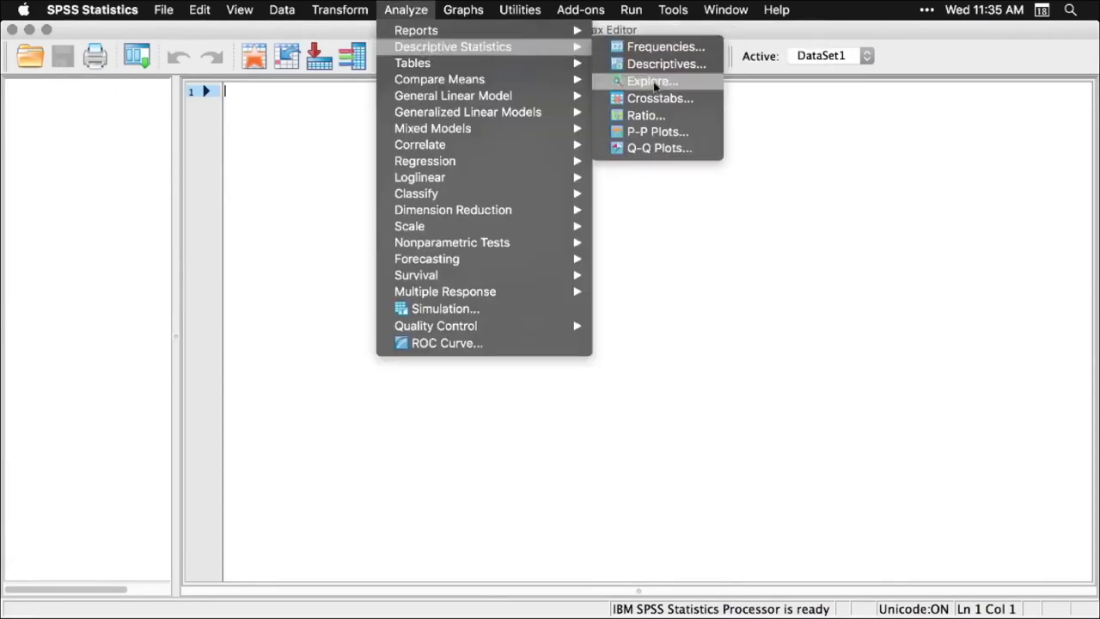
click(654, 81)
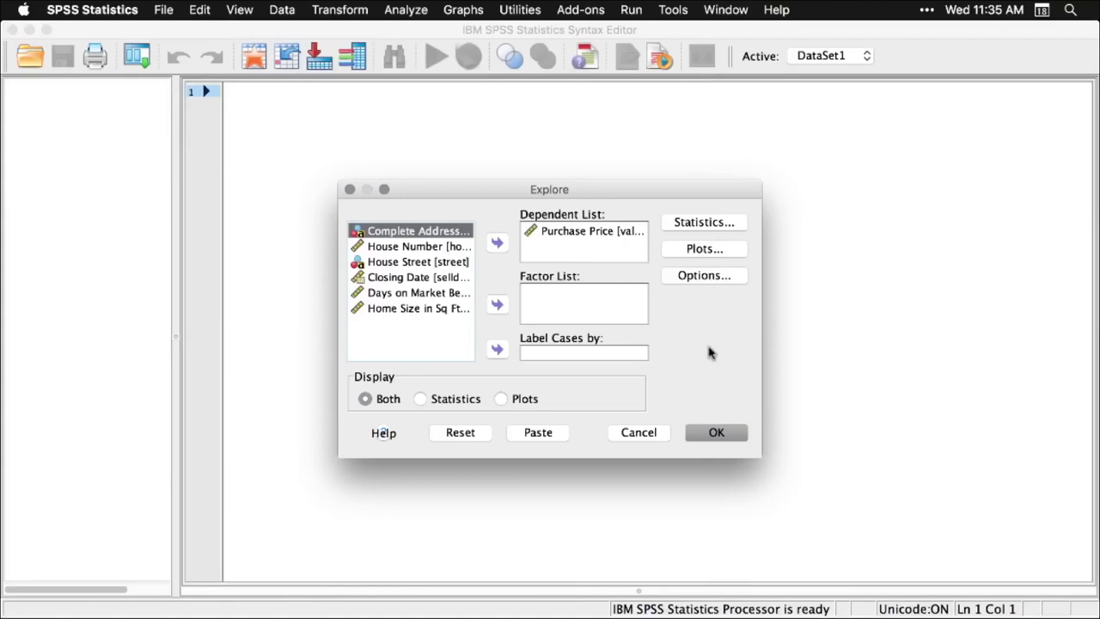
click(539, 432)
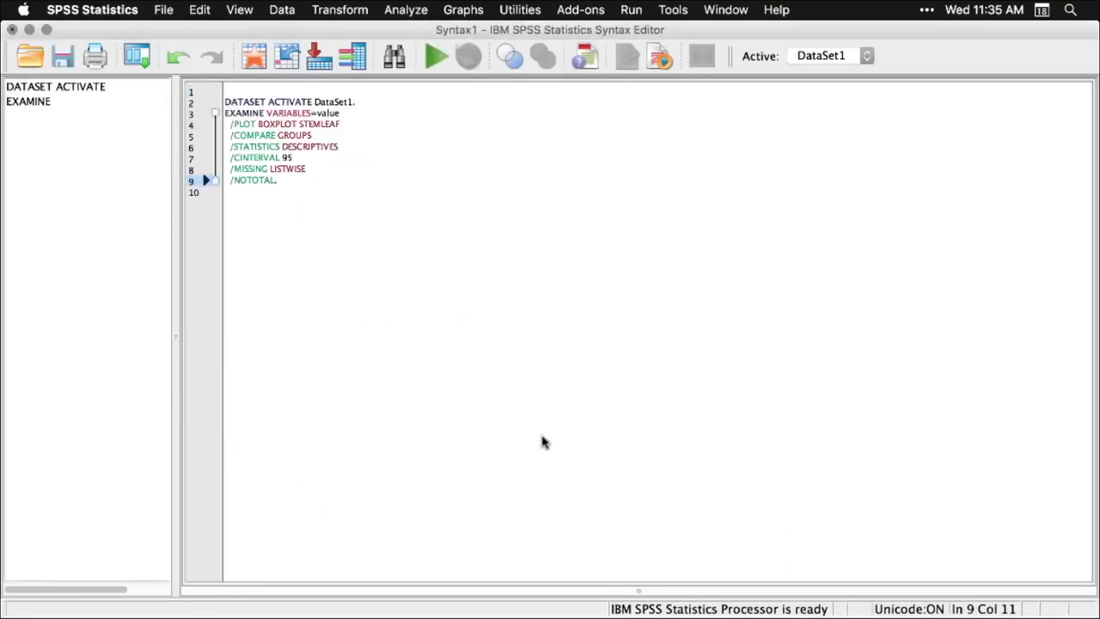
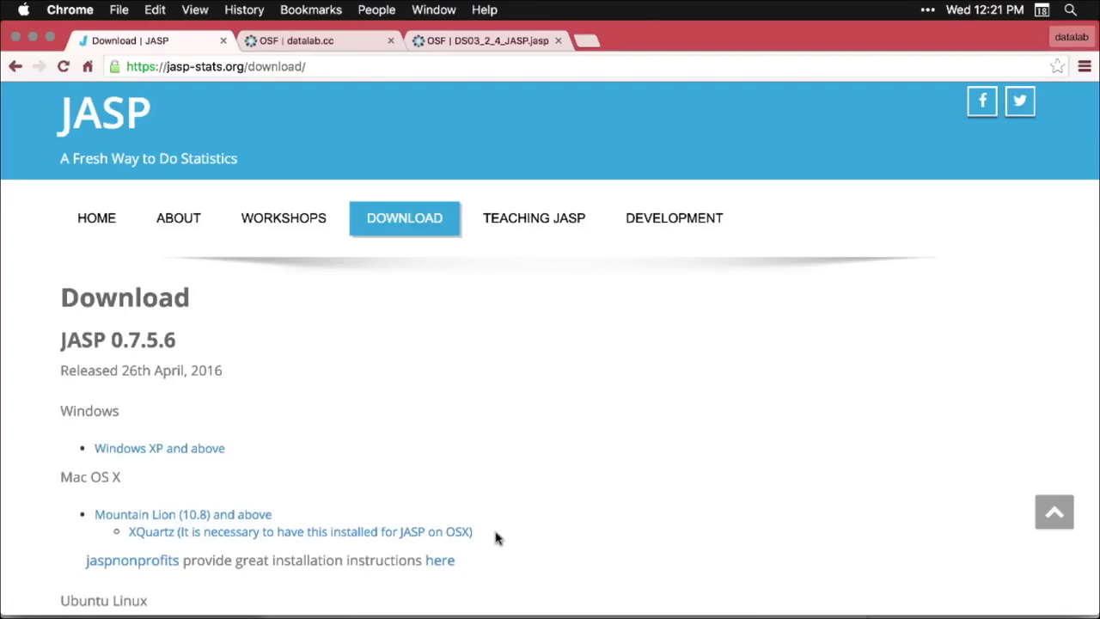
Switch to JASP, open the Big 5 (Dolan, Oort, Stoel & Wicherts, 2009) example data set, and narrow the data table
scroll(495, 538, down, 5)
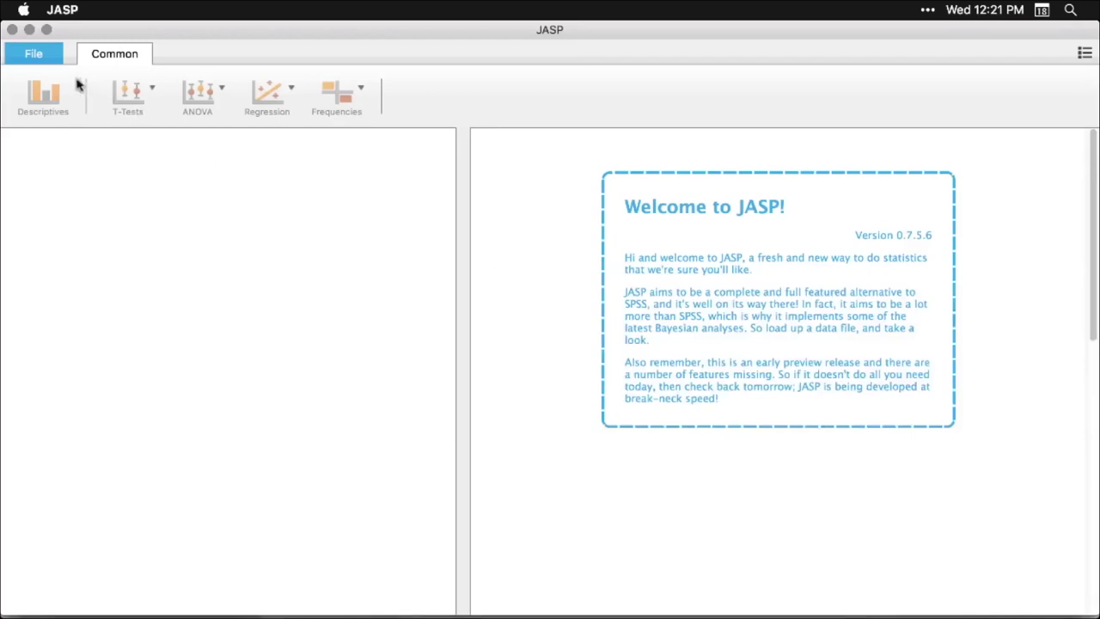
click(37, 55)
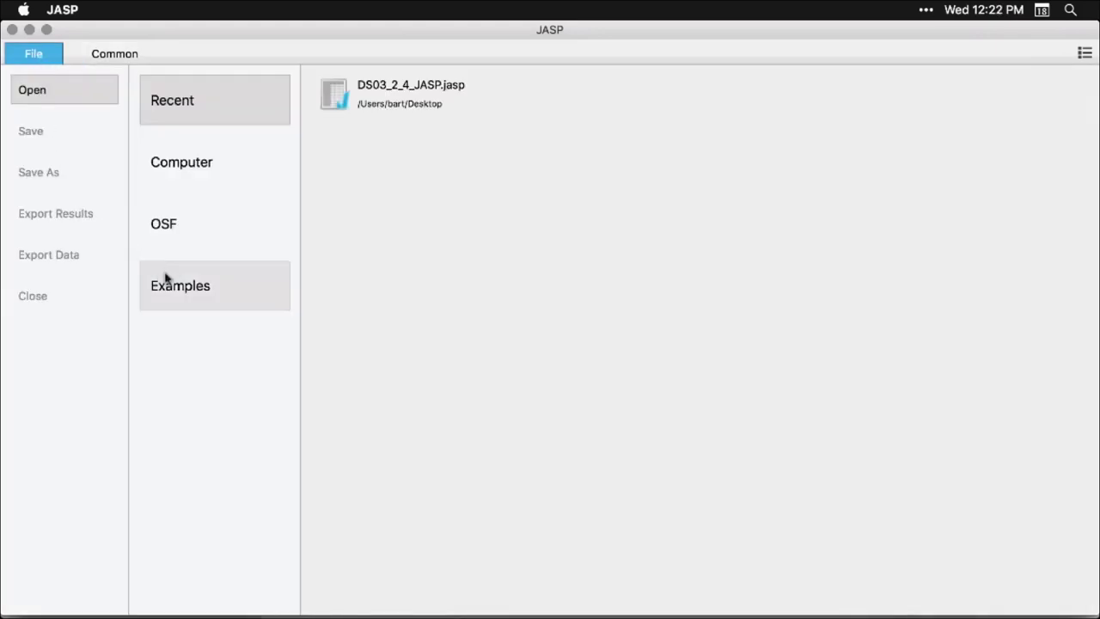
click(181, 293)
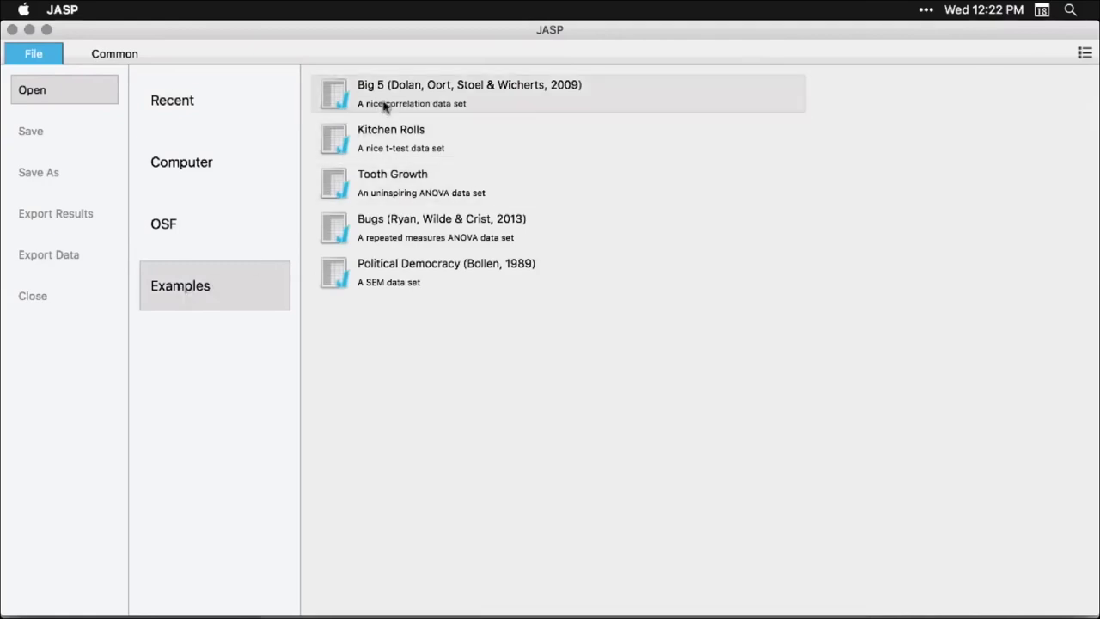
click(528, 106)
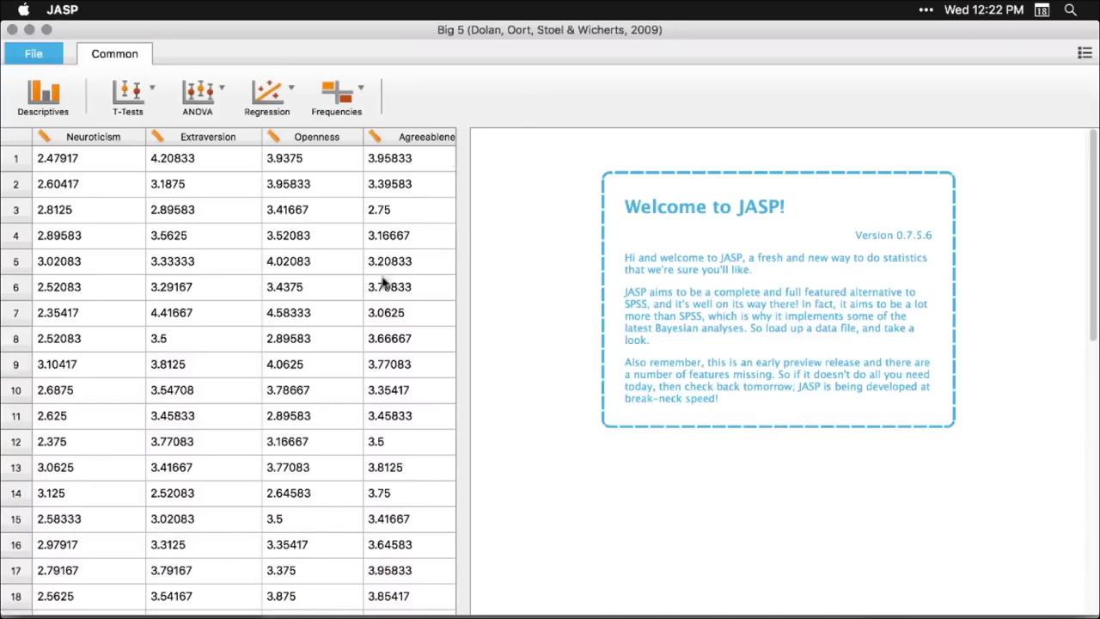
drag(457, 362, 410, 373)
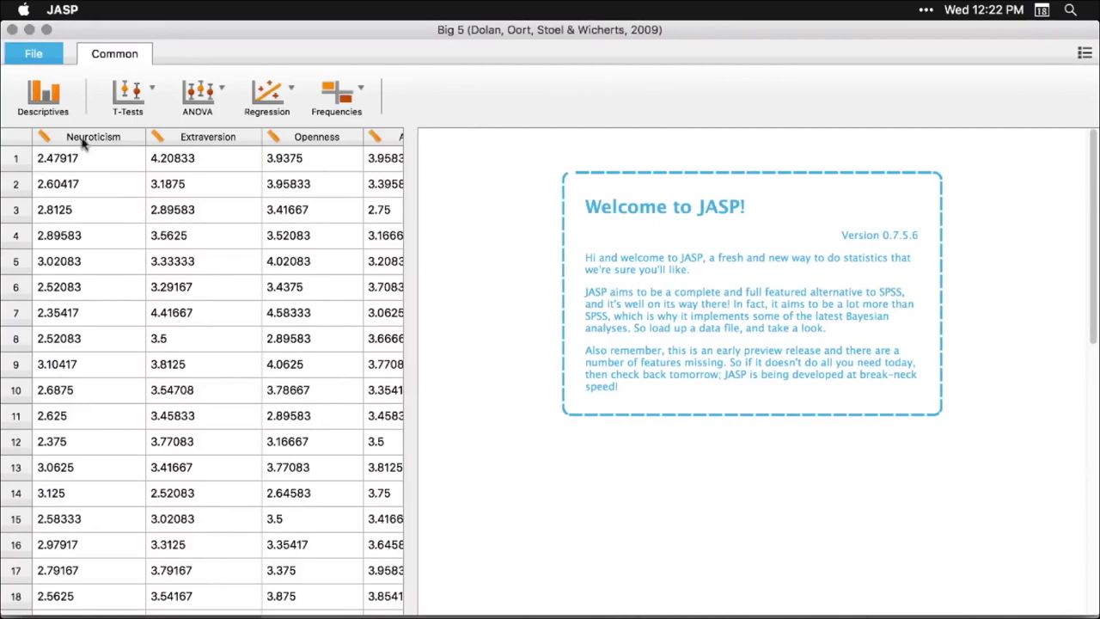
Run a Descriptives analysis on all five variables, Neuroticism through Conscientiousness
click(57, 103)
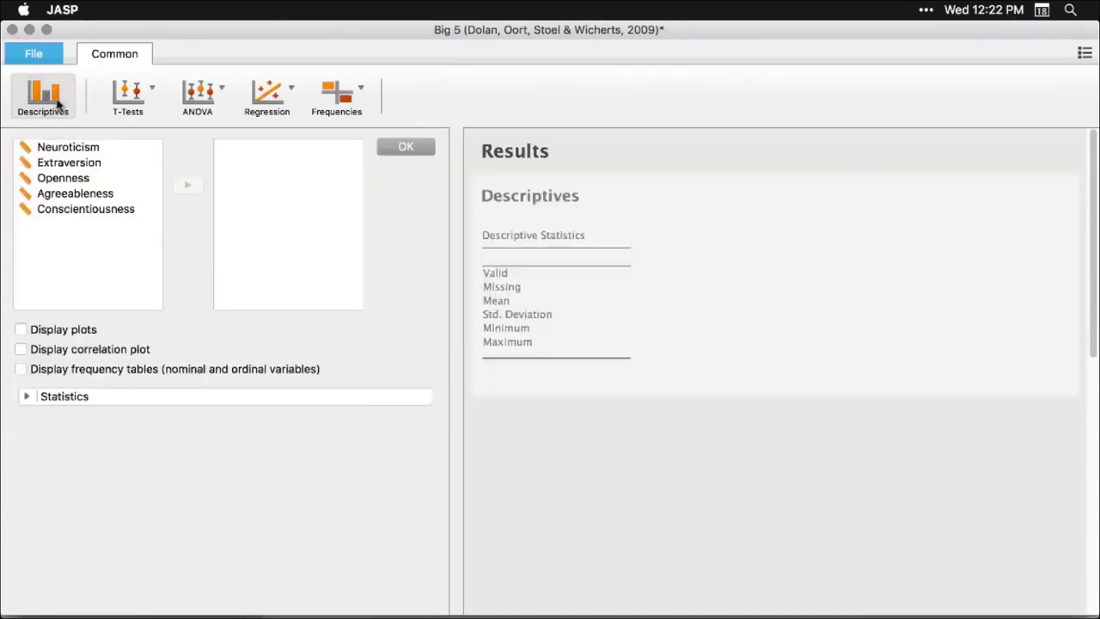
click(66, 150)
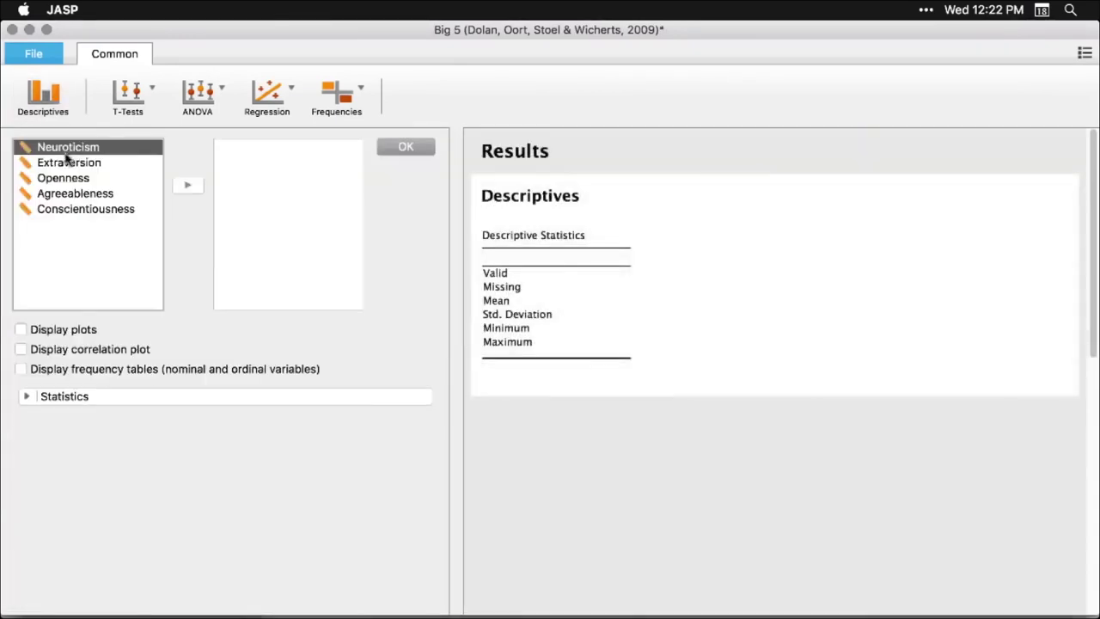
shift+click(62, 211)
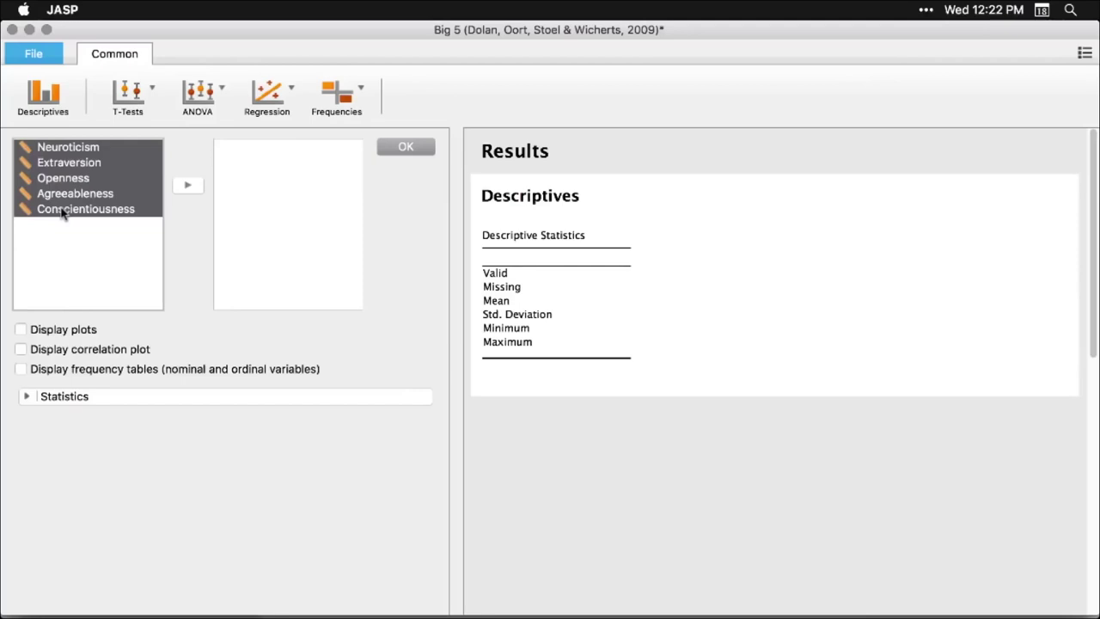
click(189, 185)
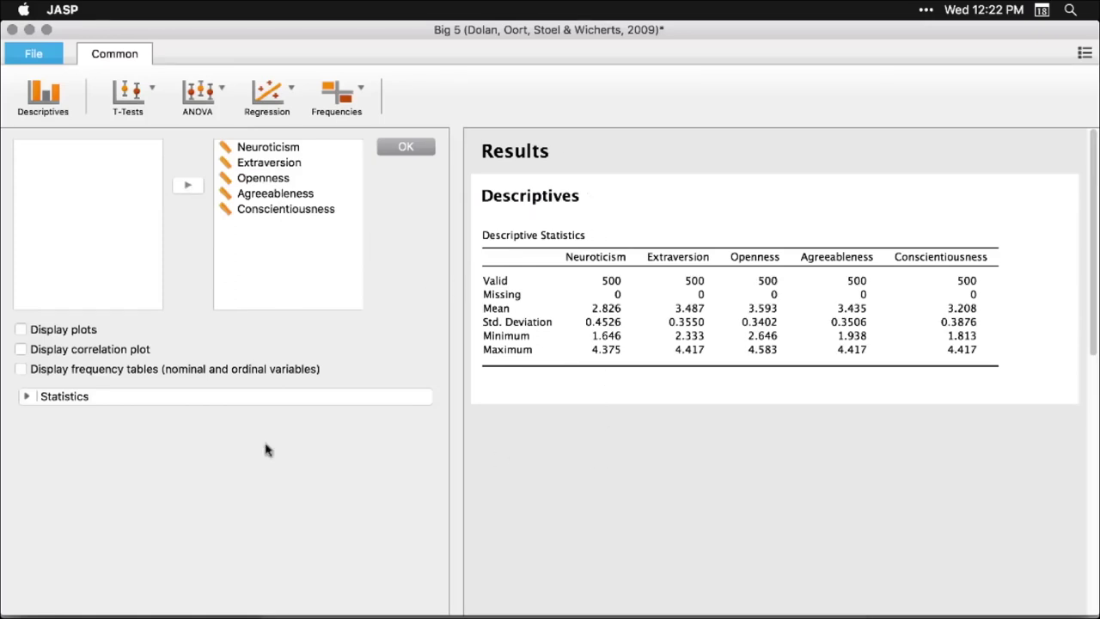
Add quartiles and the median to the descriptive statistics, and display and review the distribution plots
click(26, 396)
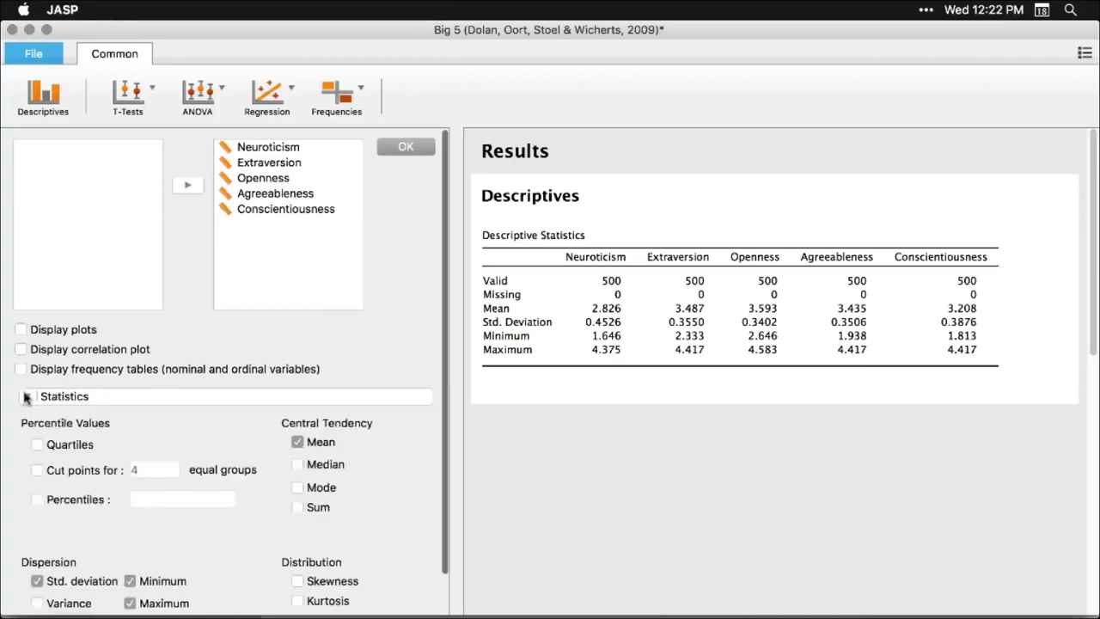
click(36, 446)
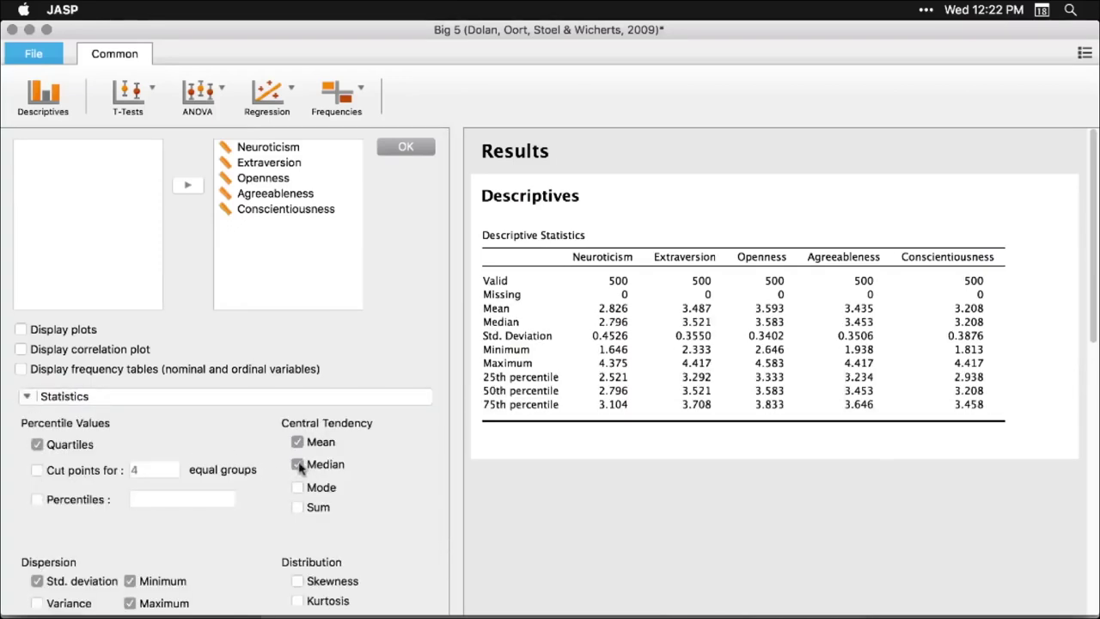
click(23, 331)
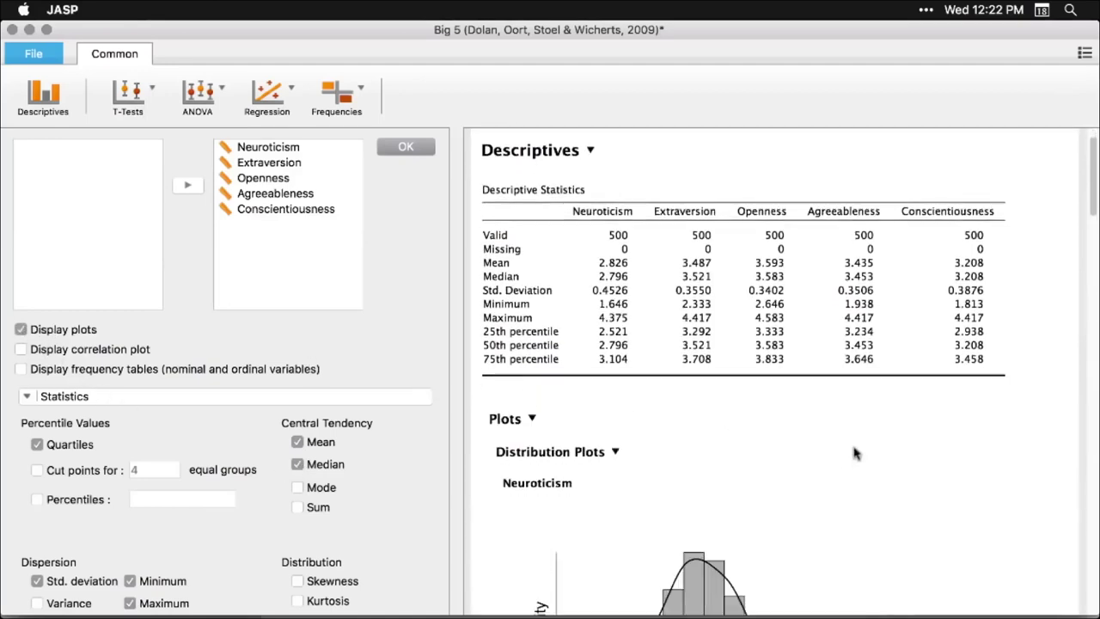
scroll(855, 453, down, 10)
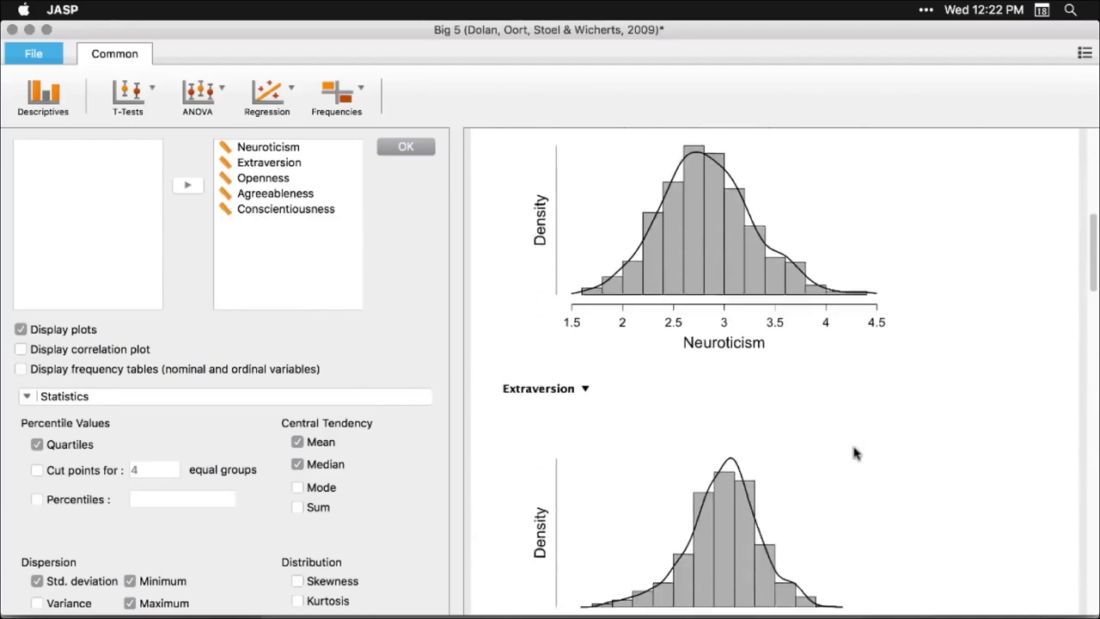
scroll(855, 453, down, 6)
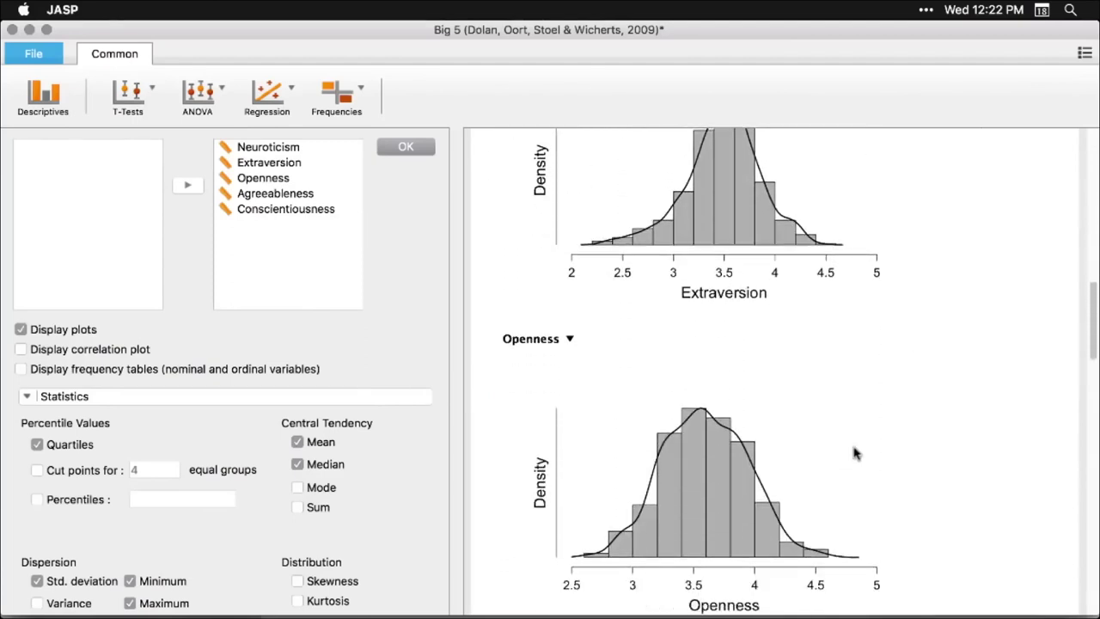
scroll(855, 453, up, 15)
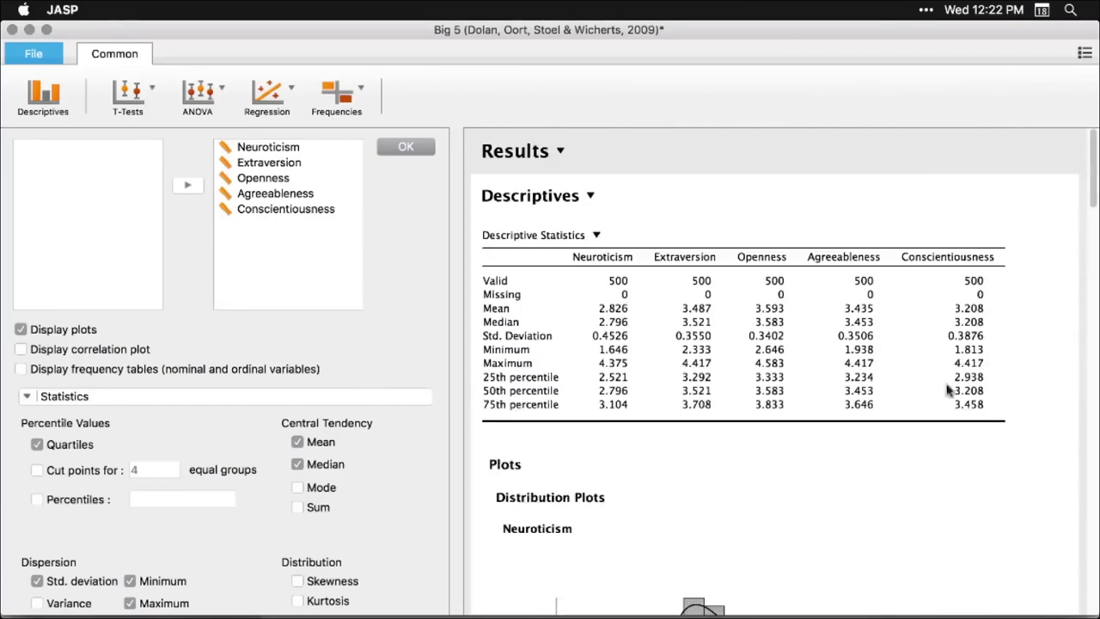
Resize the distribution plots so that they are laid out two per row in the results
scroll(752, 546, down, 5)
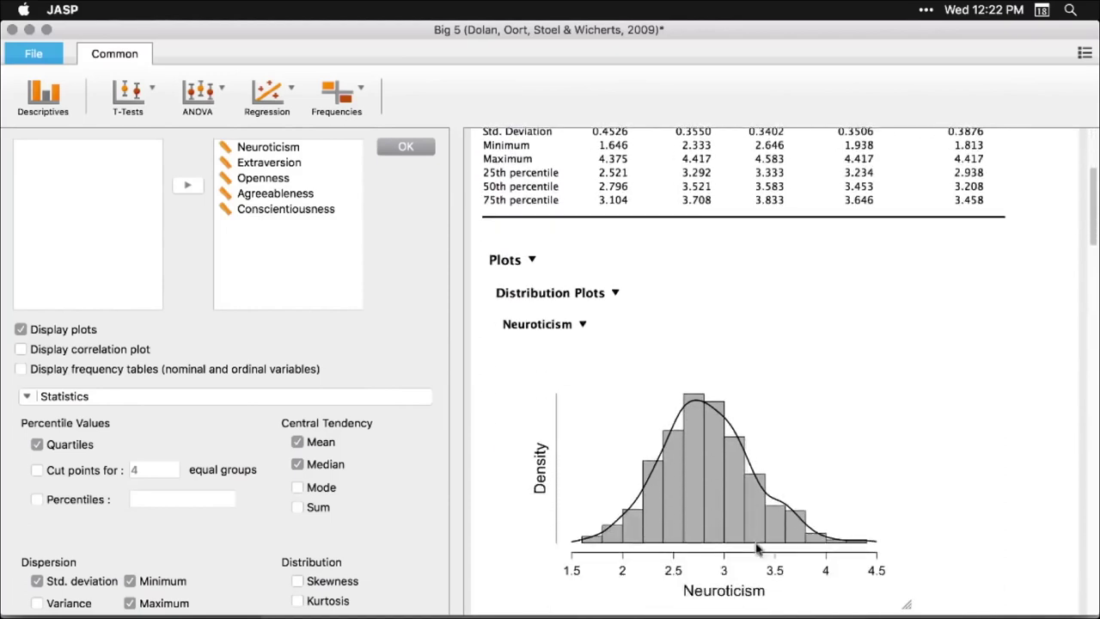
drag(905, 601, 634, 469)
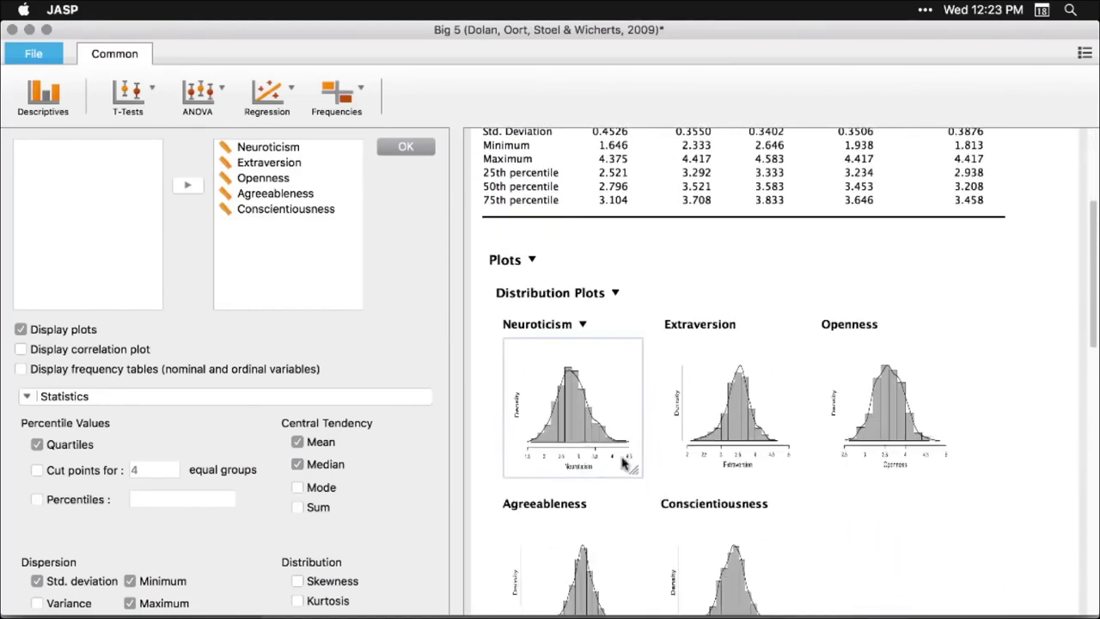
scroll(904, 498, down, 4)
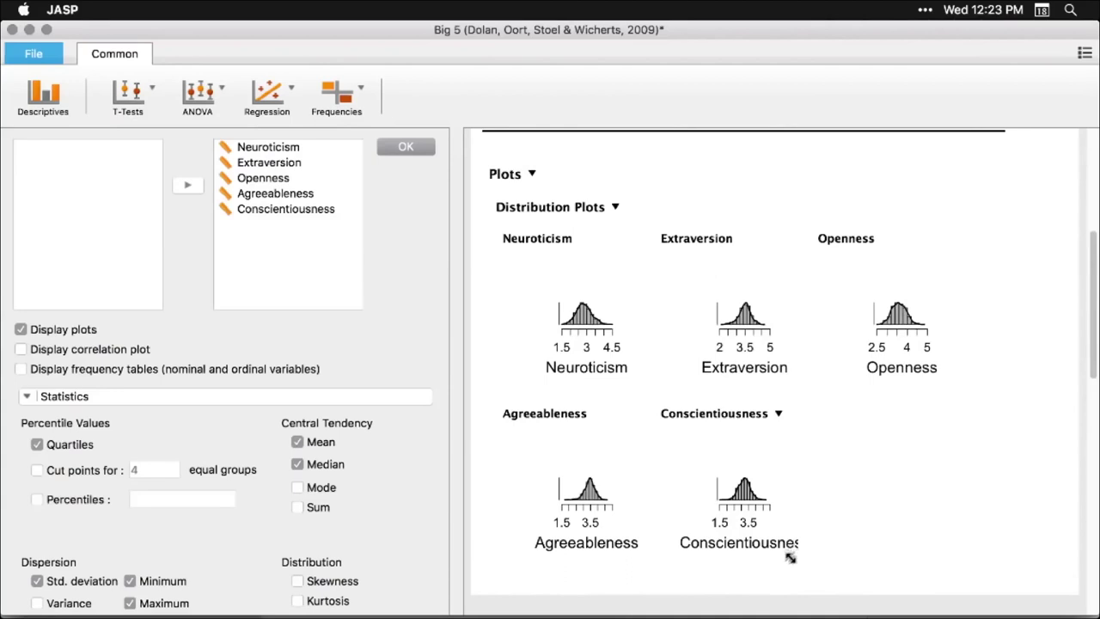
drag(791, 558, 989, 602)
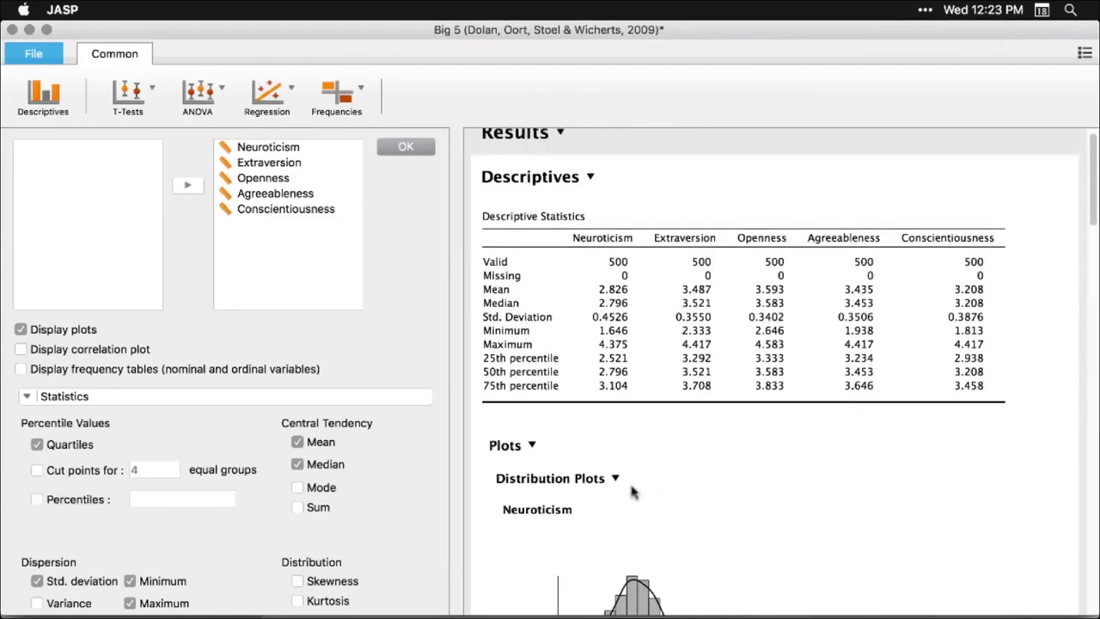
Collapse the Distribution Plots section and close the Descriptives options to return to the data table
click(614, 481)
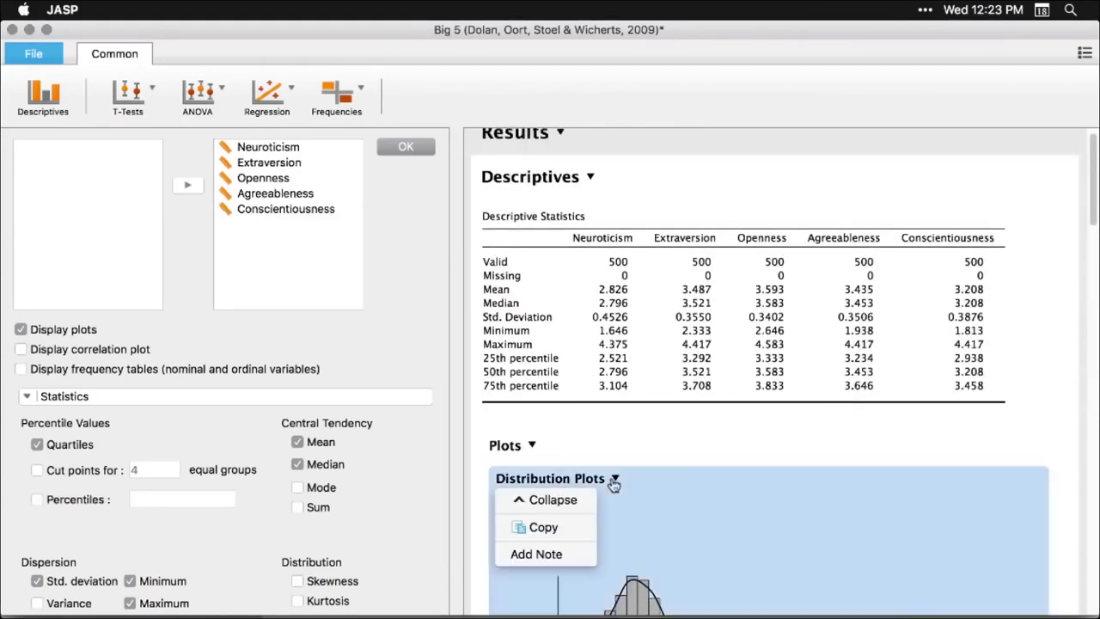
click(555, 507)
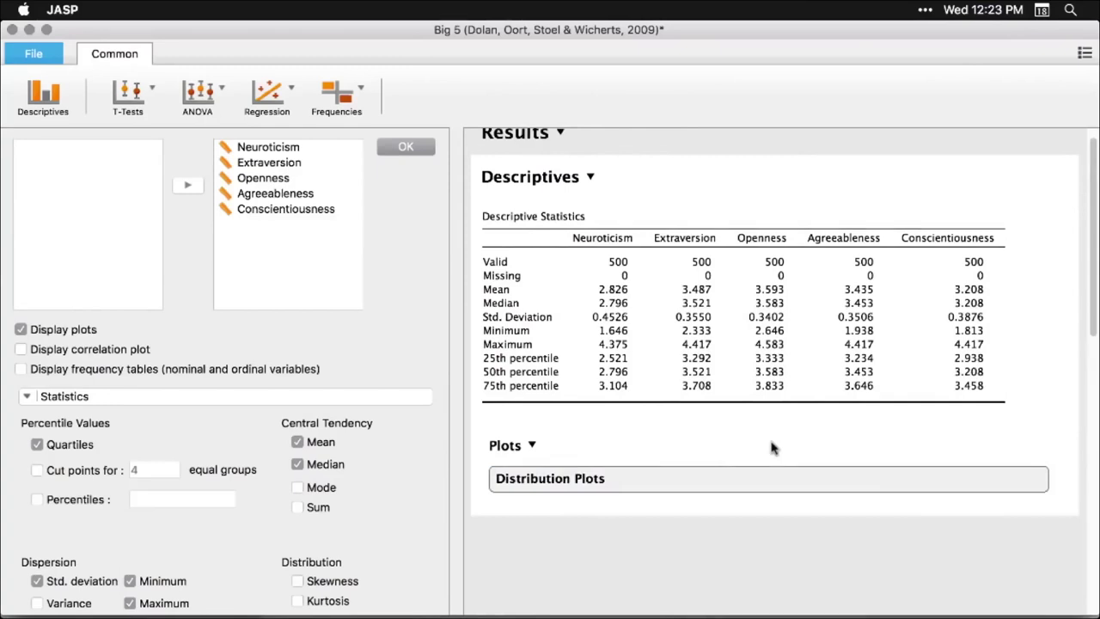
click(688, 564)
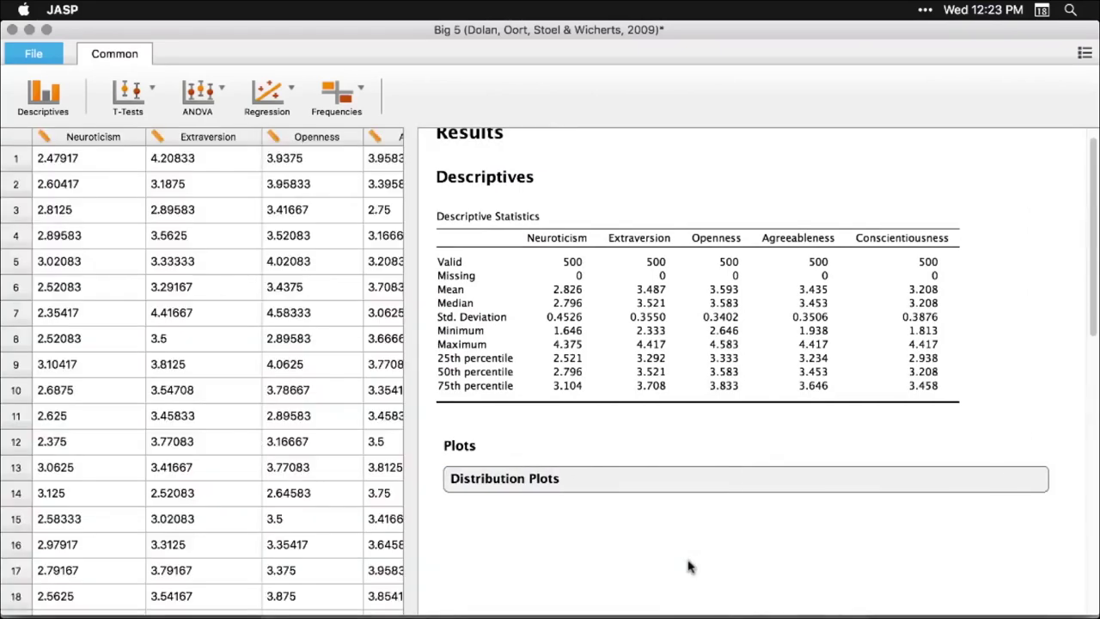
scroll(709, 482, up, 1)
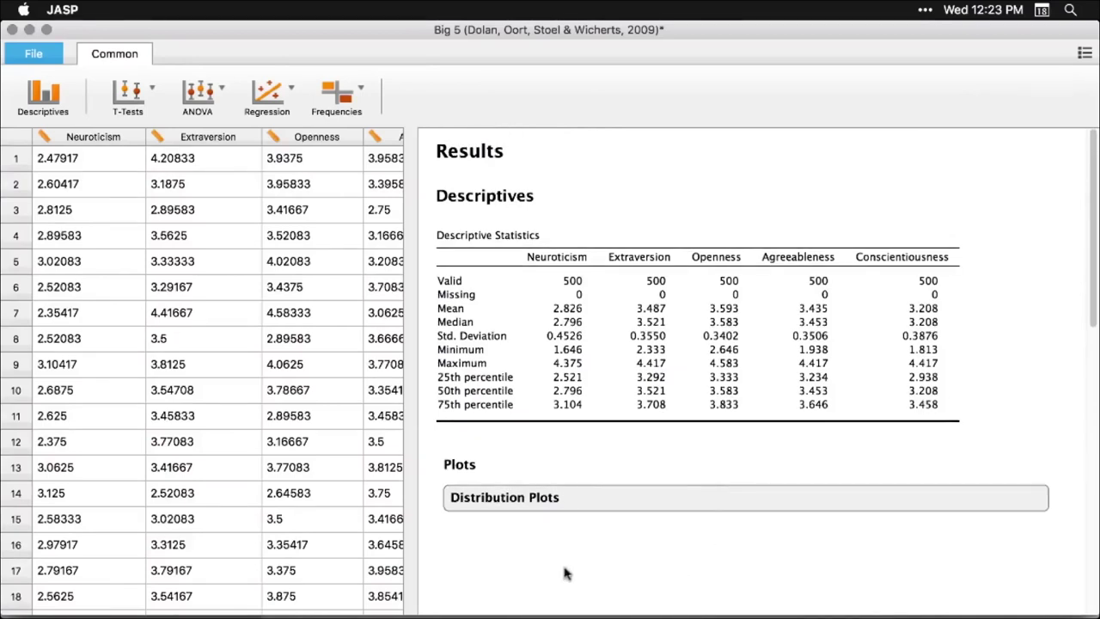
Reopen the Descriptives analysis from its results and add skewness and kurtosis to the statistics
click(646, 323)
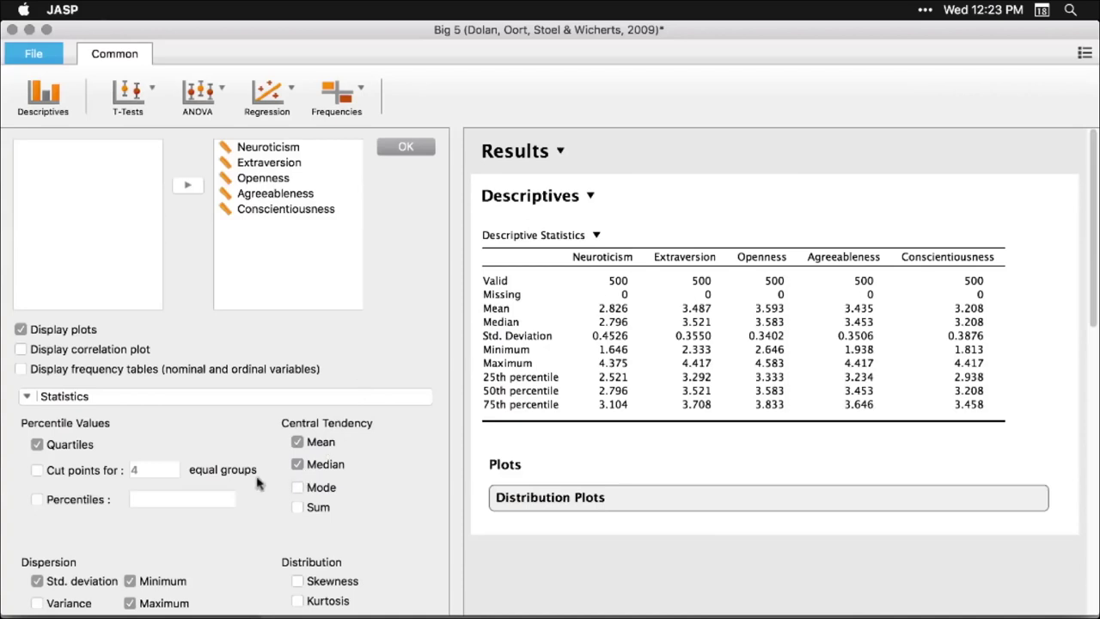
scroll(285, 527, down, 2)
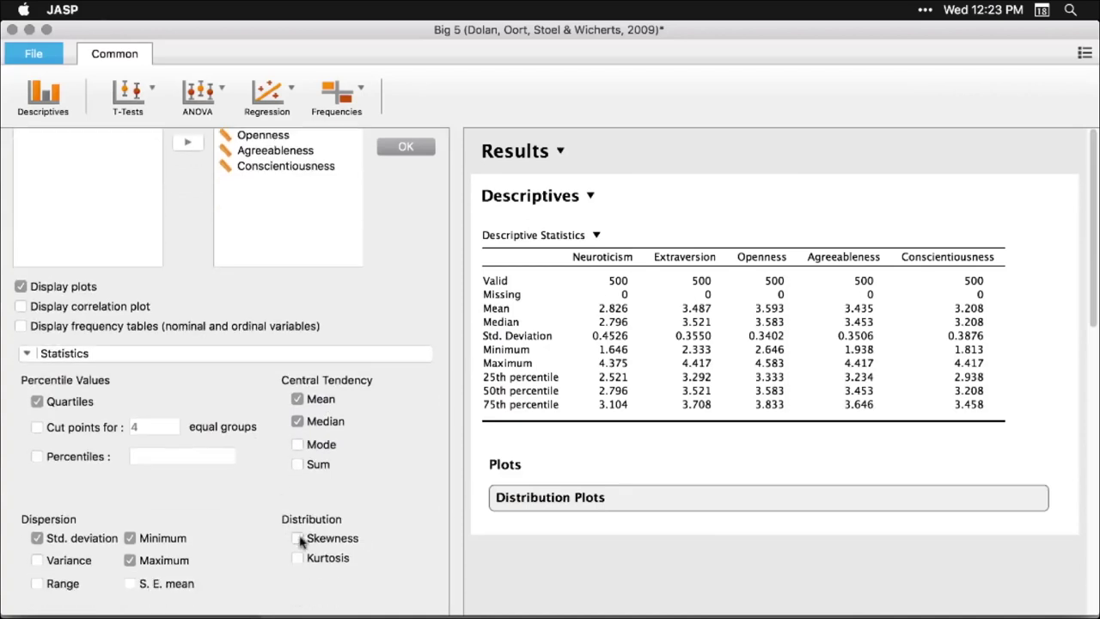
click(298, 539)
click(297, 558)
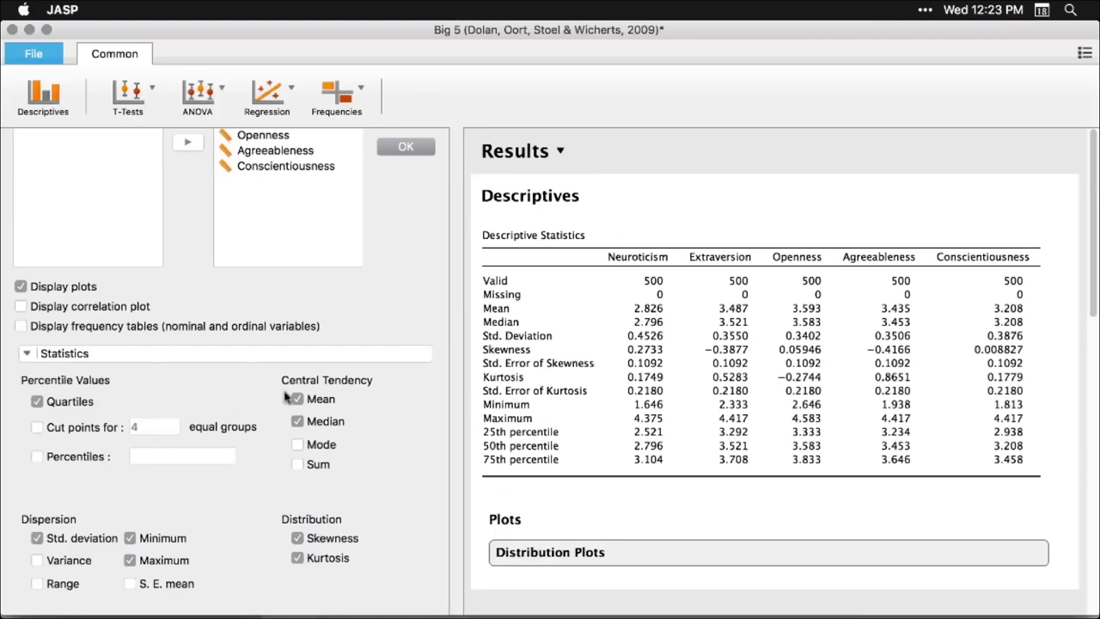
Return to the data table and show the expanded distribution plots in the results
click(800, 157)
scroll(776, 366, down, 5)
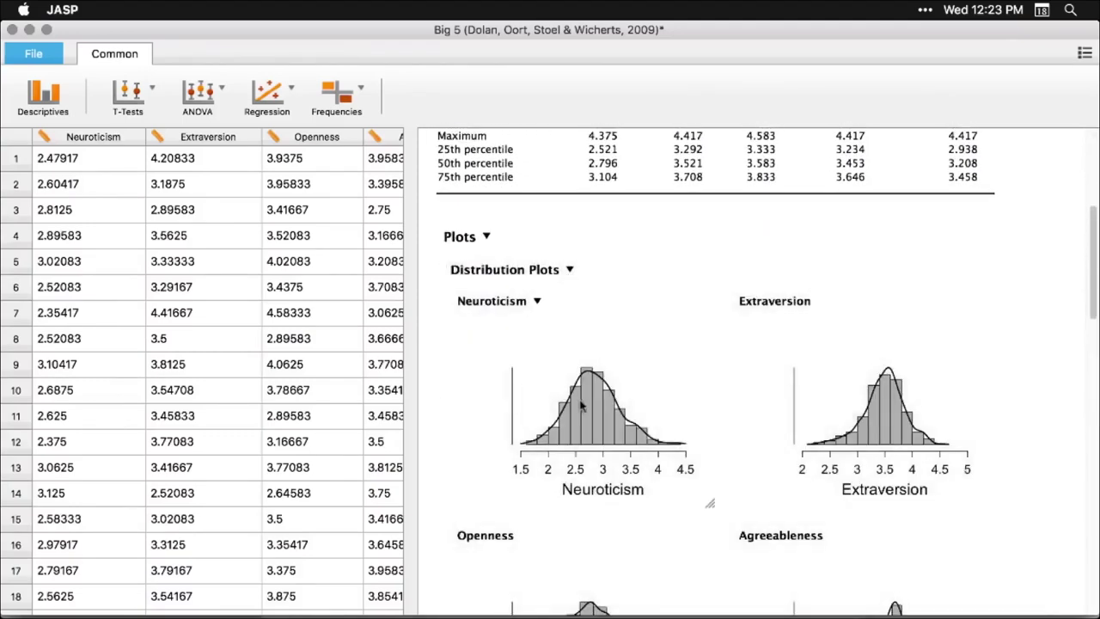
click(580, 405)
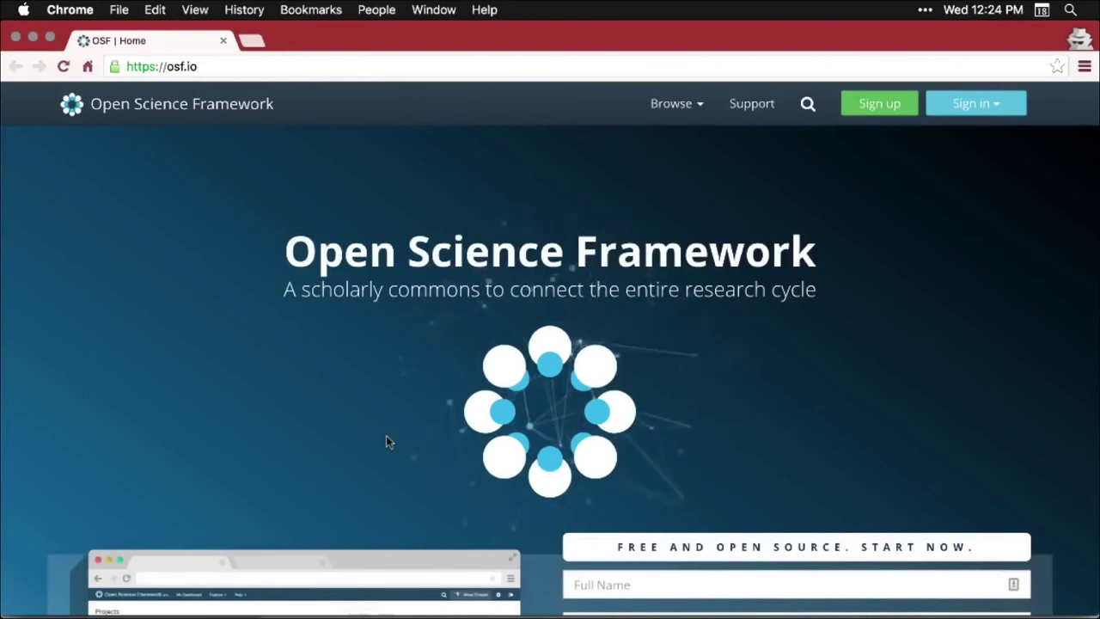
Examine the Open Science Framework home page, covering the sign-up form, project management features and third-party integrations
scroll(386, 435, down, 5)
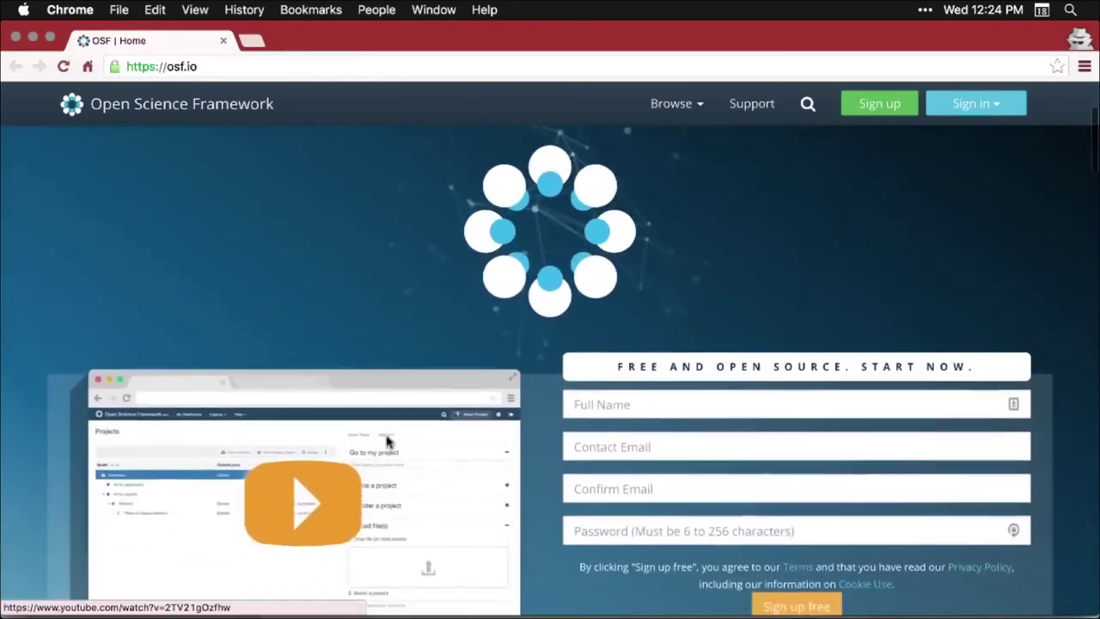
scroll(385, 441, down, 6)
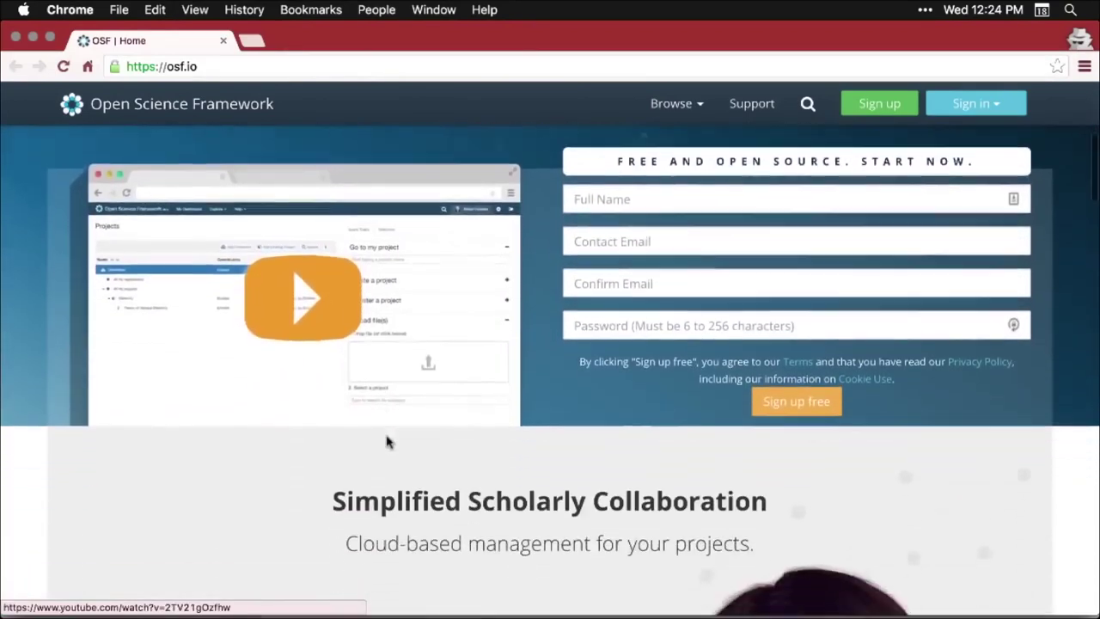
scroll(386, 441, down, 6)
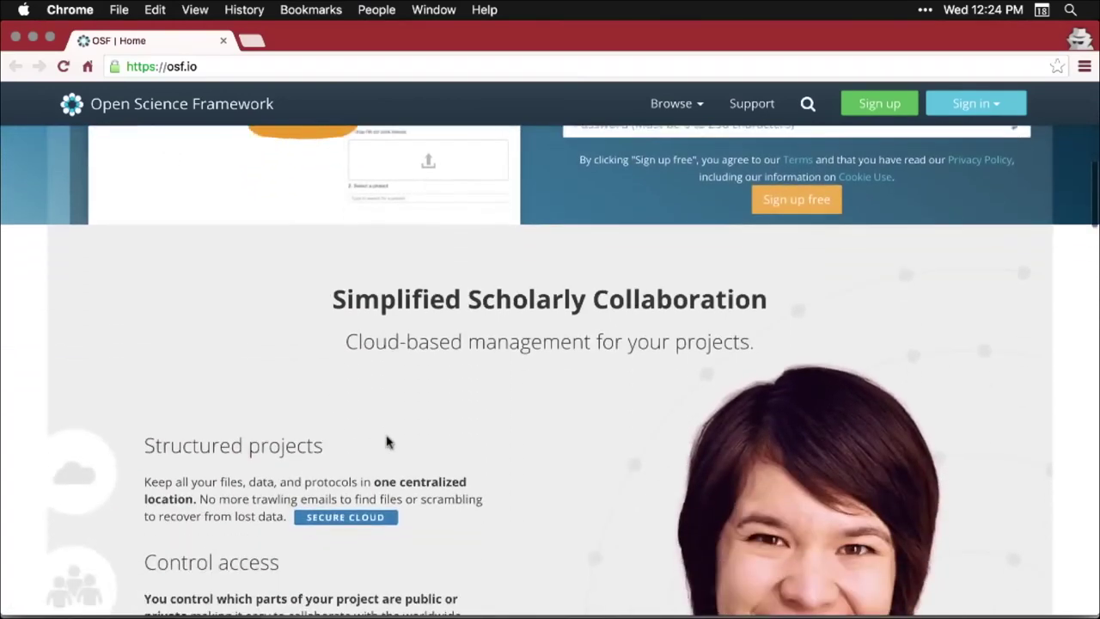
scroll(386, 440, down, 8)
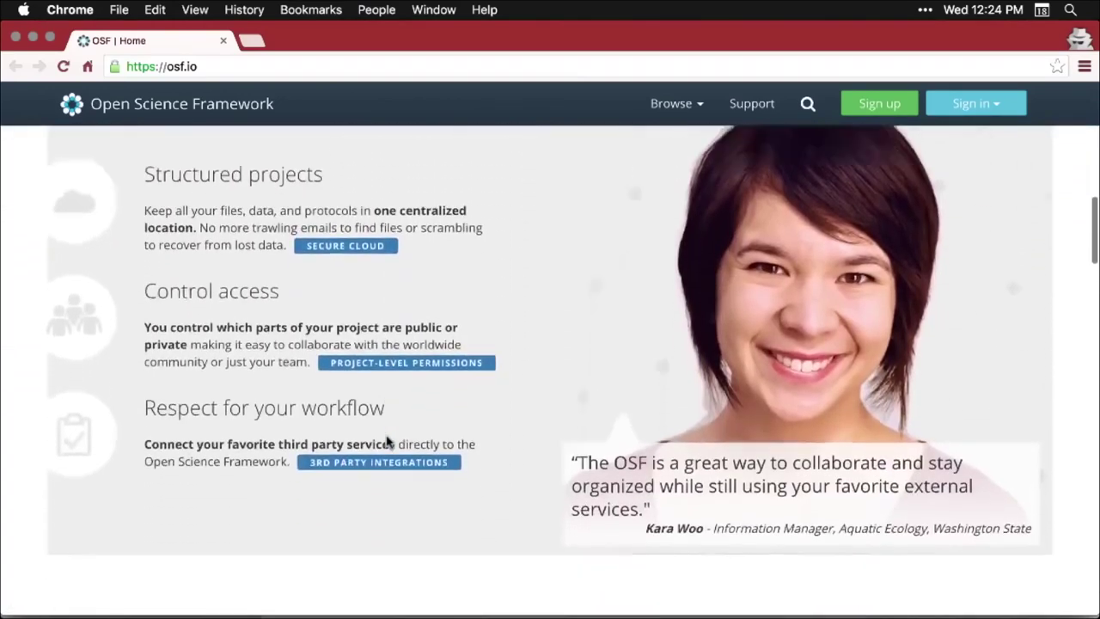
scroll(386, 441, down, 9)
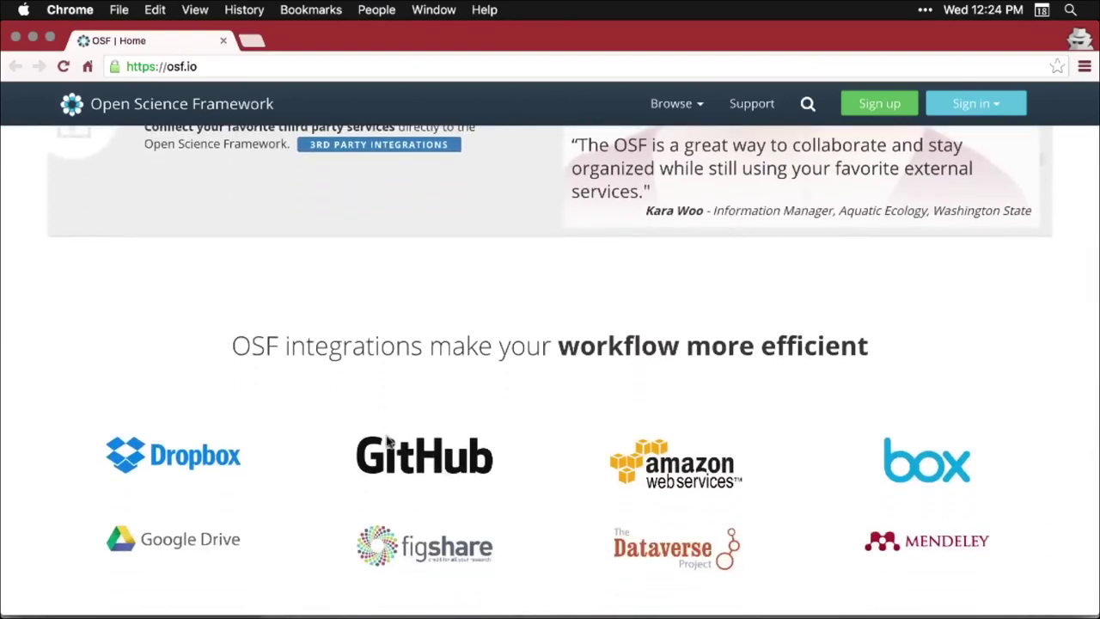
scroll(386, 441, down, 4)
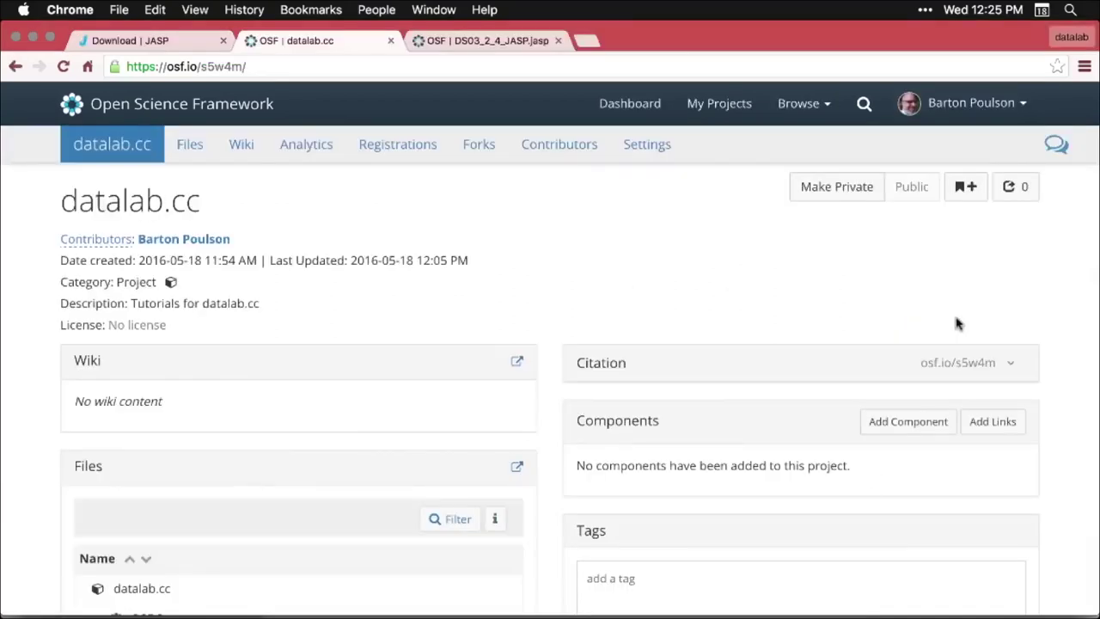
Look over the datalab.cc project page, including its OSF Storage files and recent activity
scroll(1031, 328, down, 2)
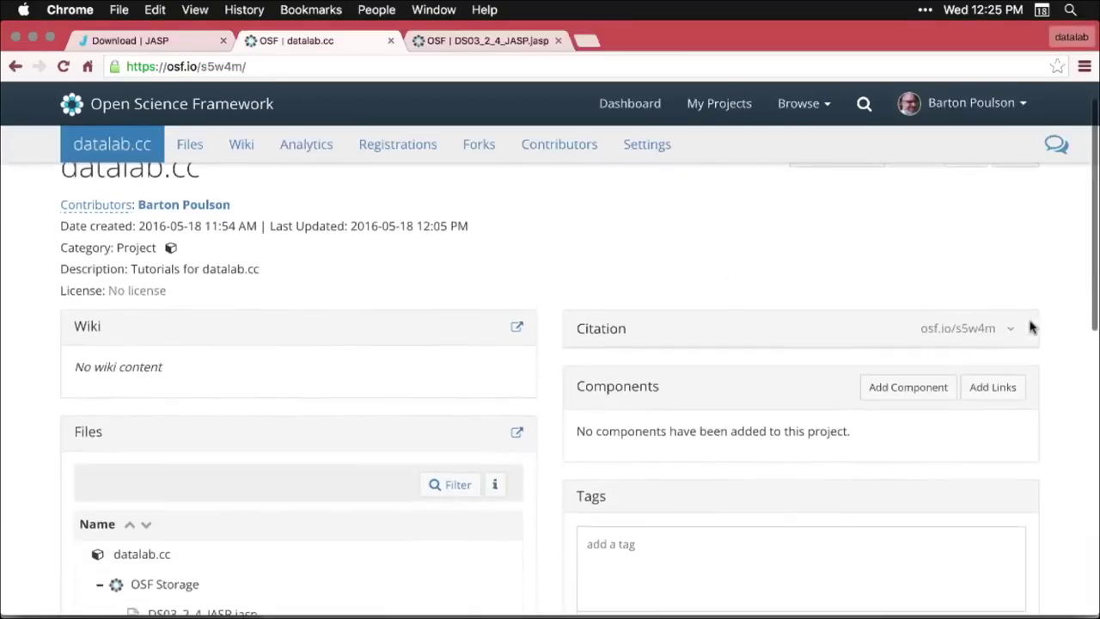
scroll(1031, 327, down, 5)
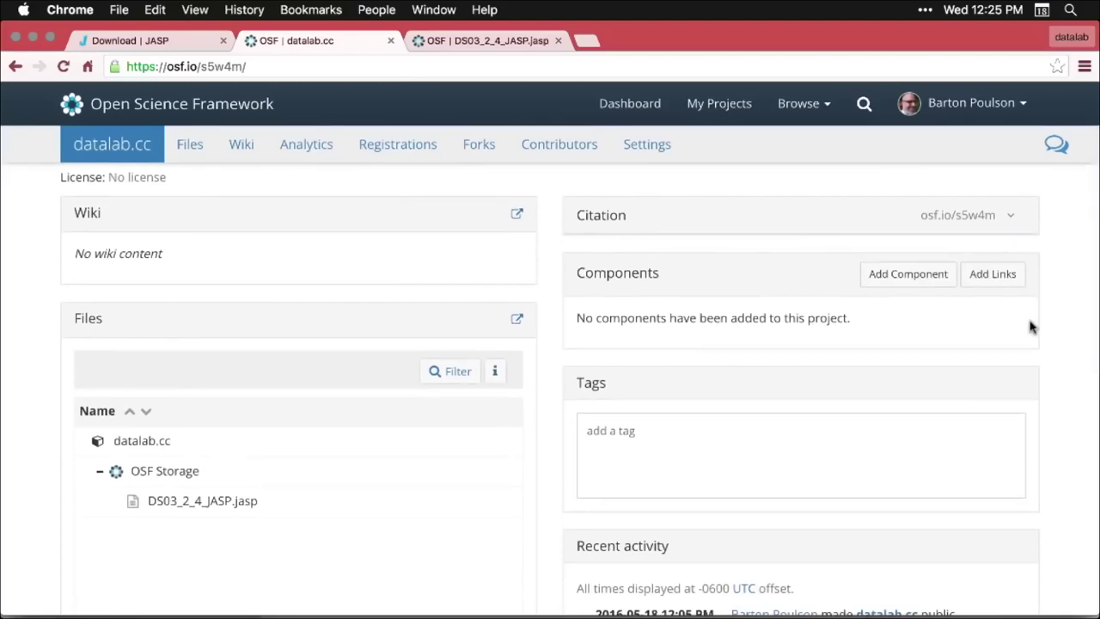
scroll(1032, 326, down, 3)
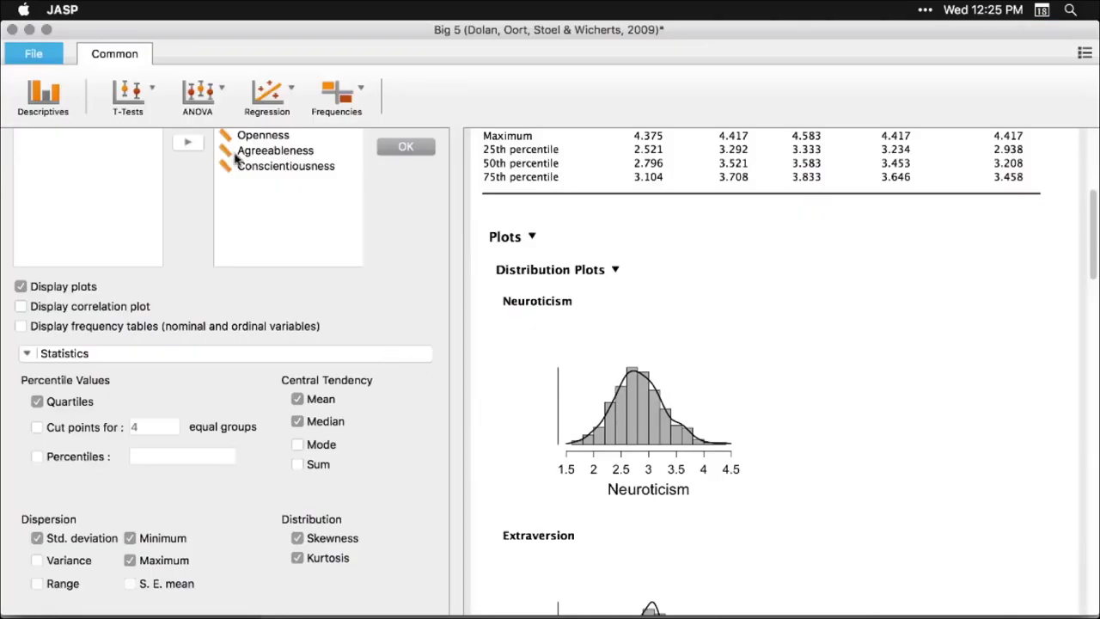
Switch to JASP and open the saved file DS03_2_4_JASP.jasp from the computer's Desktop folder
click(34, 54)
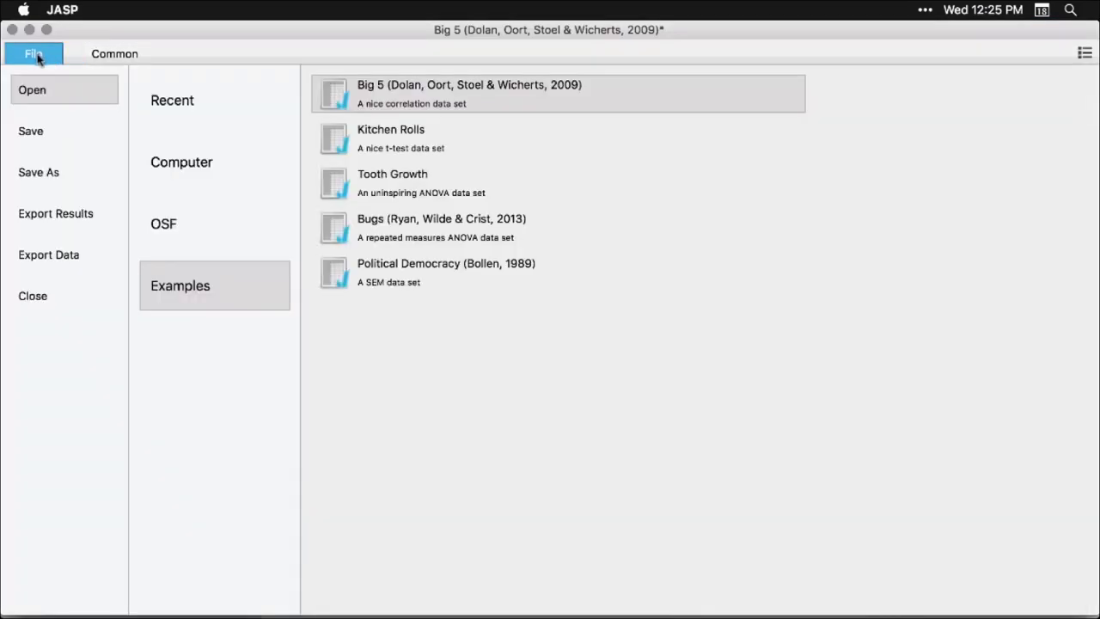
click(180, 169)
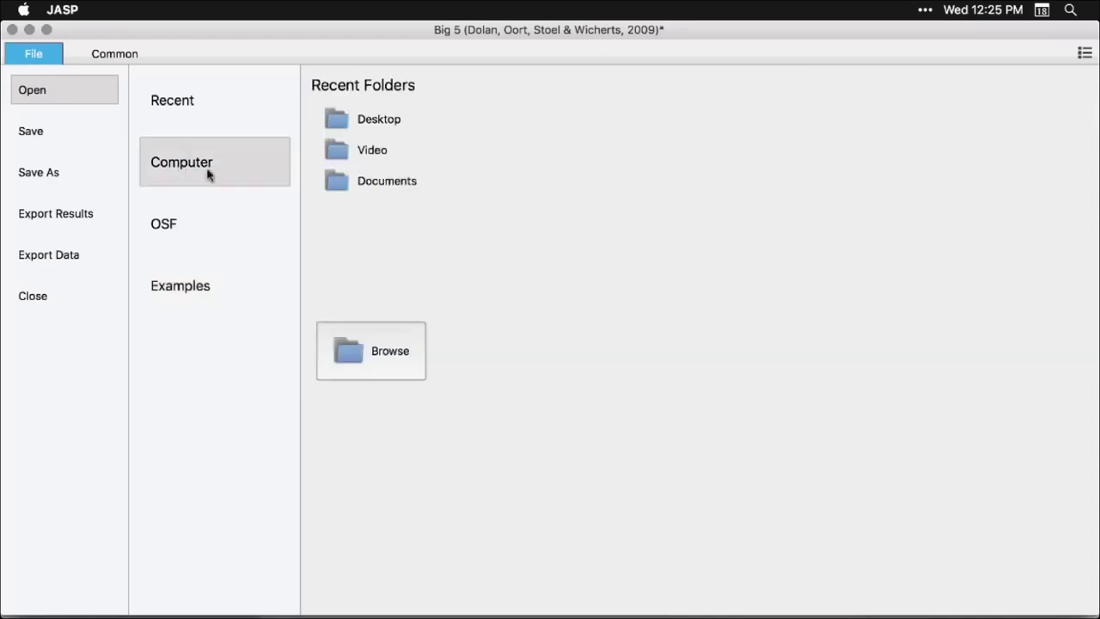
click(377, 190)
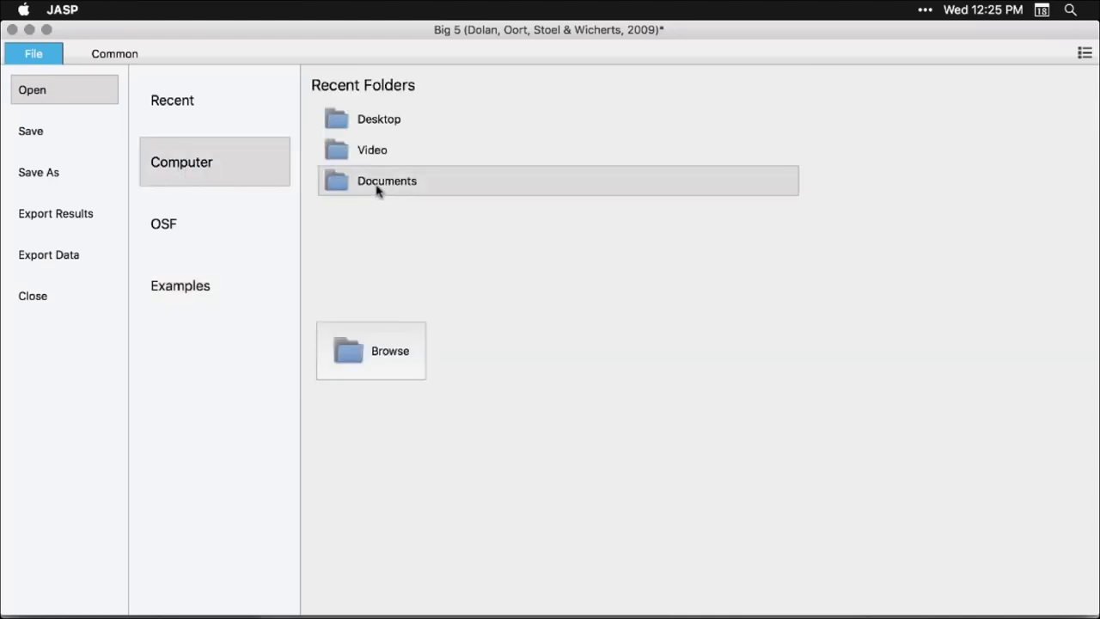
click(364, 127)
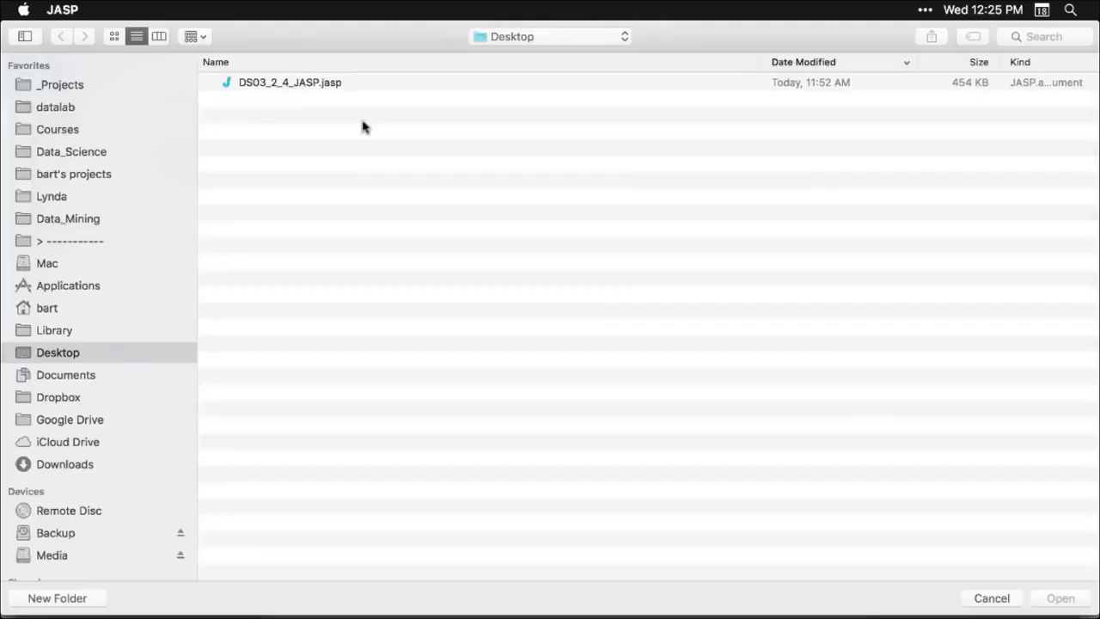
click(311, 85)
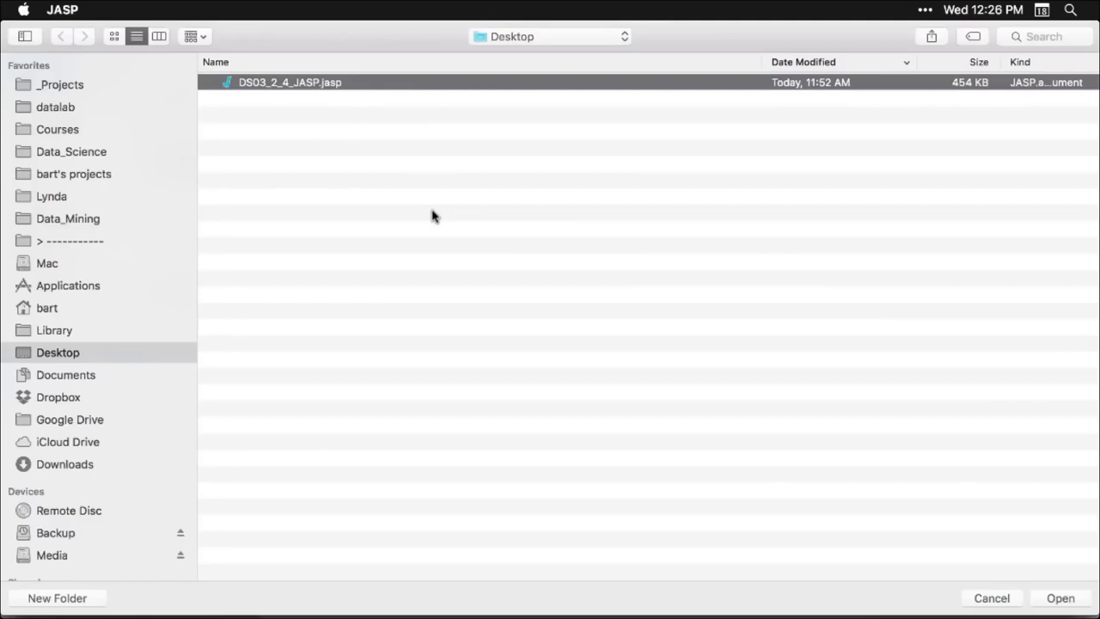
double_click(314, 83)
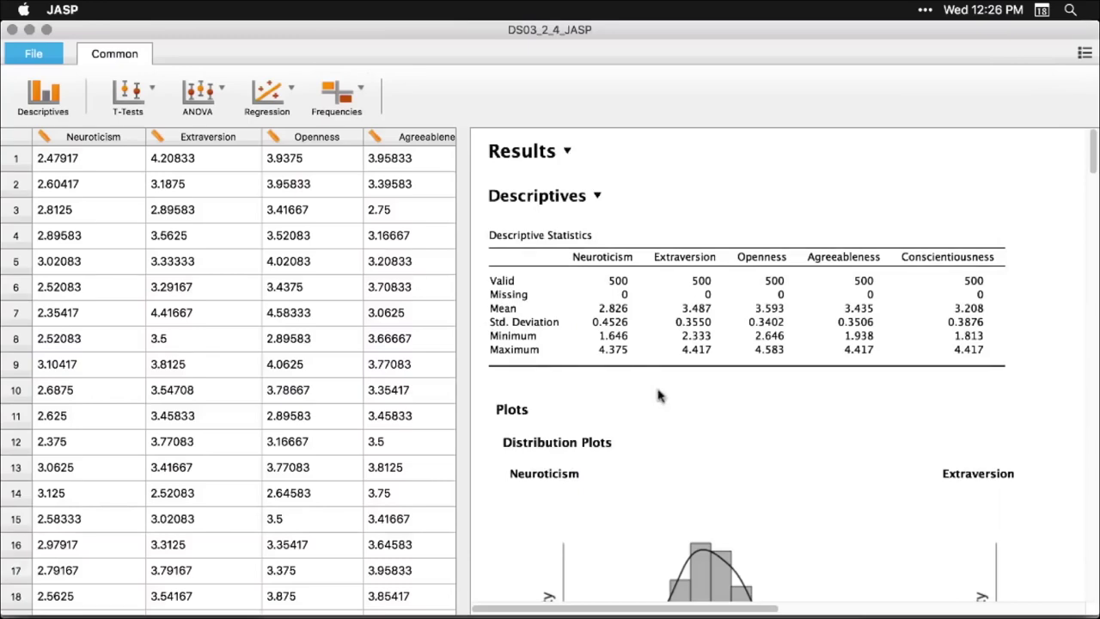
Examine the opened file's results from the distribution plots through the correlation plot to the linear regression tables
scroll(658, 395, down, 10)
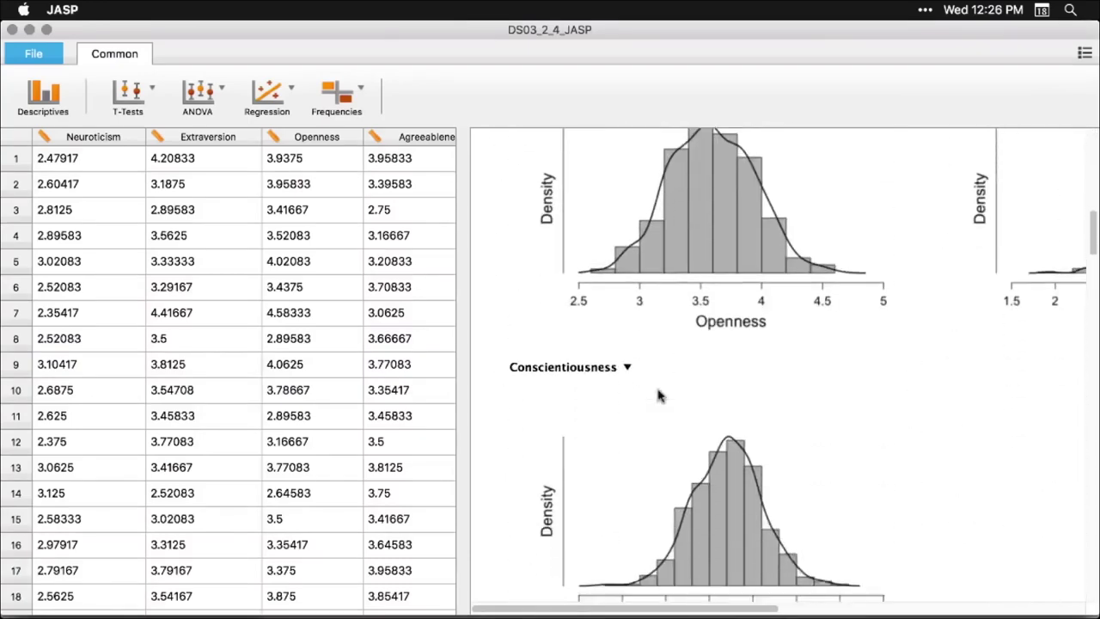
scroll(658, 395, down, 10)
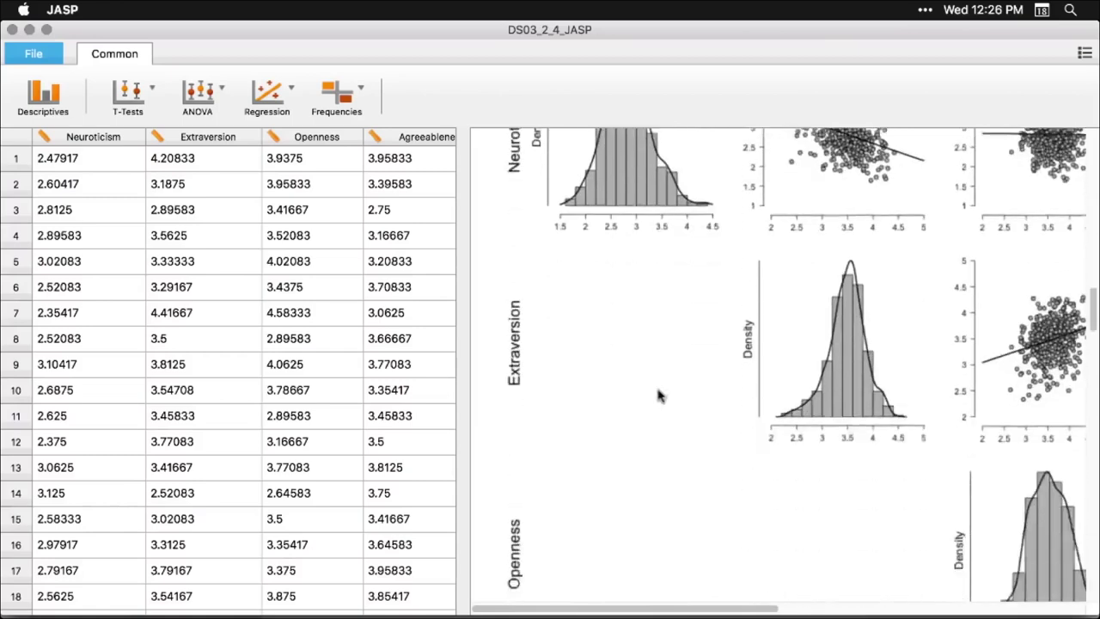
scroll(658, 395, down, 3)
scroll(657, 396, up, 5)
scroll(658, 395, right, 5)
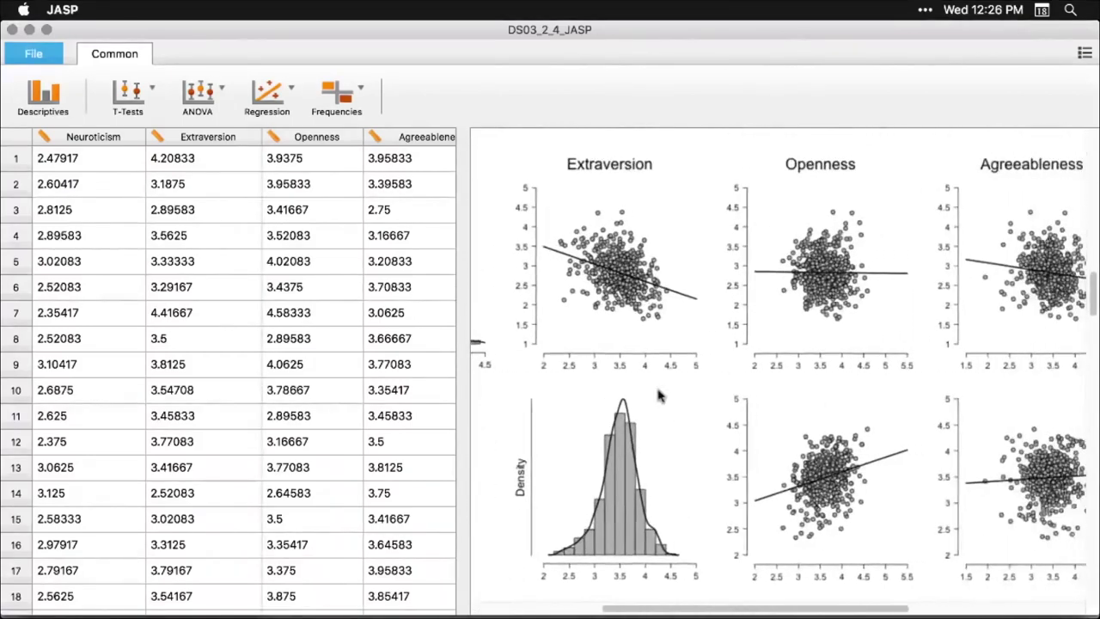
scroll(658, 395, right, 2)
scroll(657, 396, down, 12)
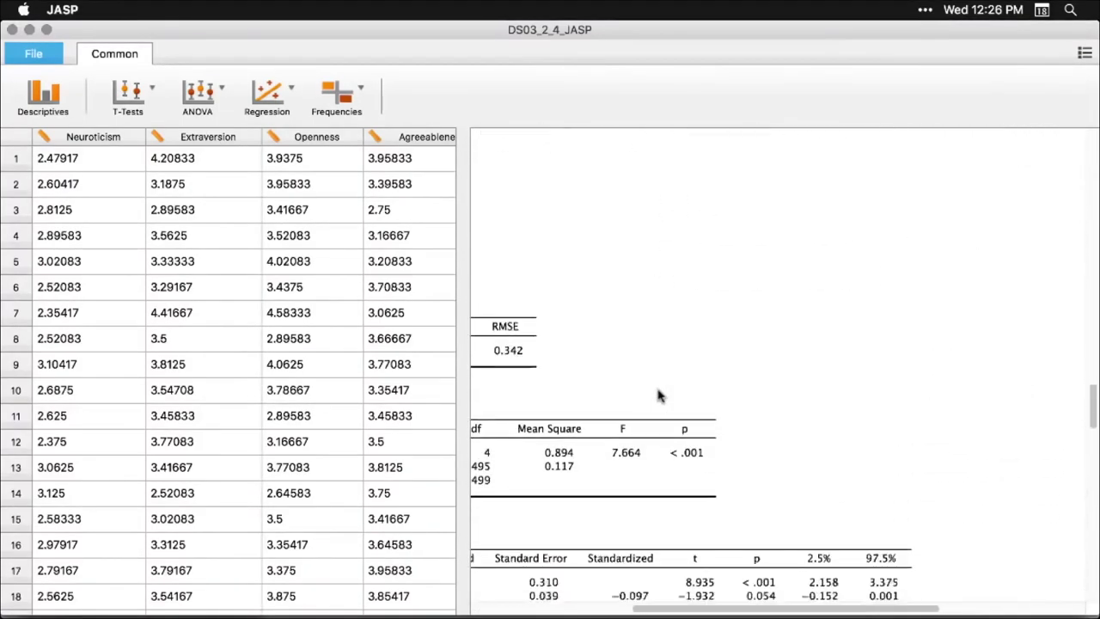
scroll(659, 395, left, 5)
scroll(659, 395, down, 1)
scroll(659, 393, down, 3)
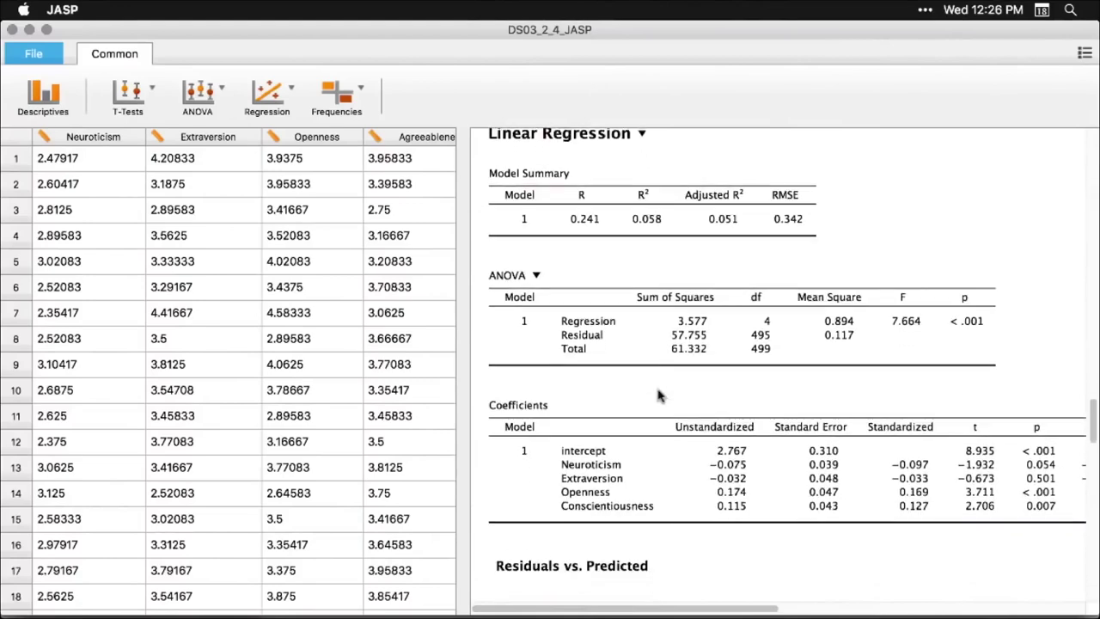
Open the linear regression analysis from its results, inspect its Model and Statistics options, and return to the data table
click(677, 308)
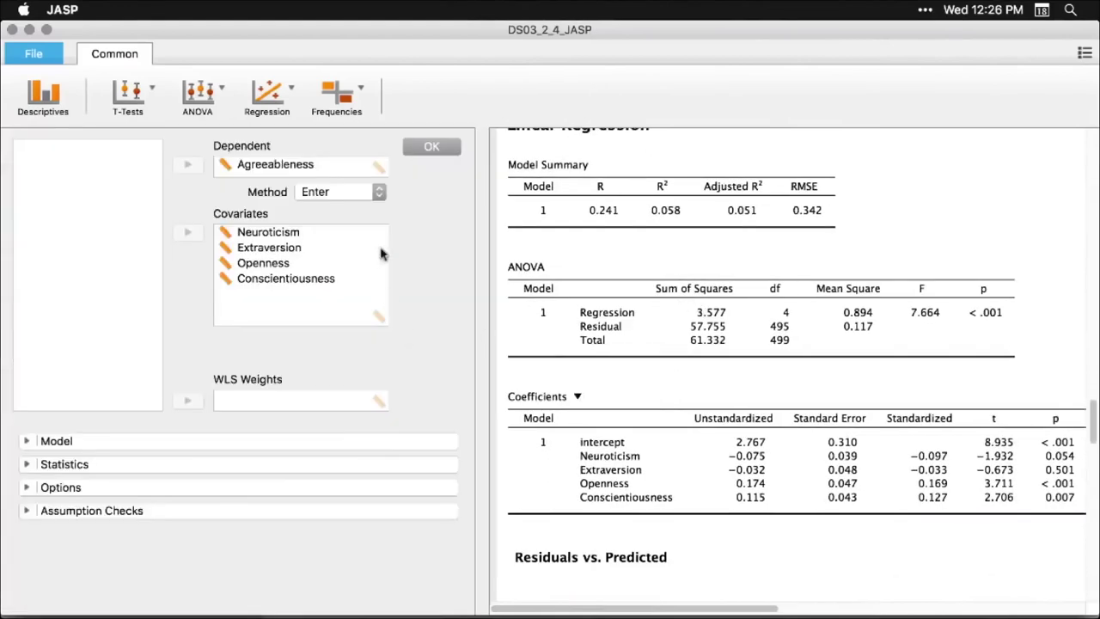
click(29, 441)
scroll(28, 487, down, 3)
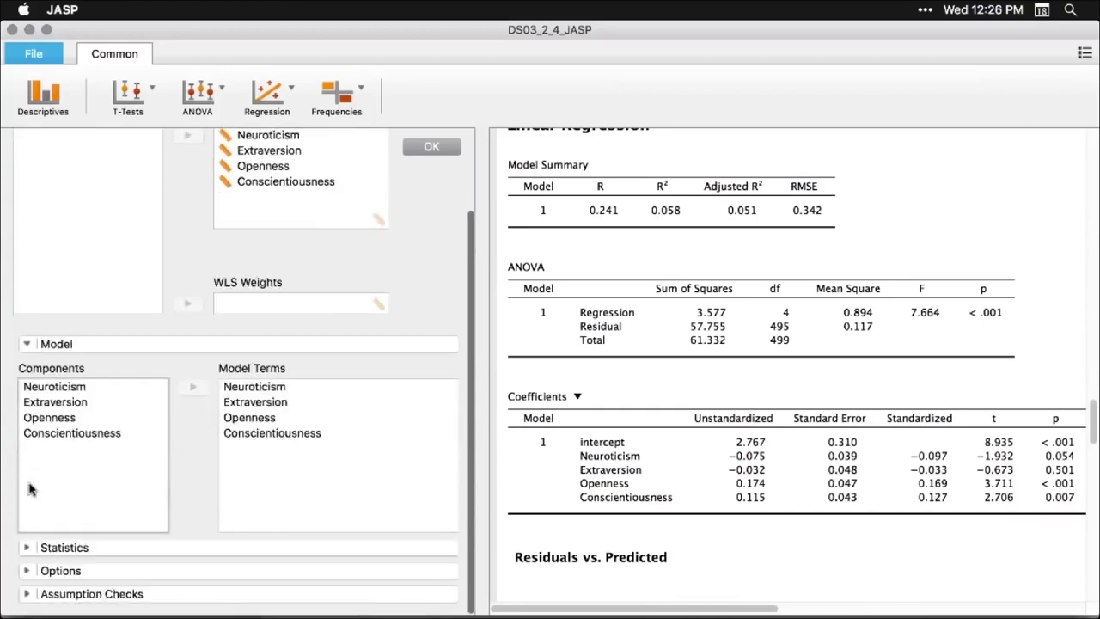
click(27, 548)
scroll(26, 555, down, 5)
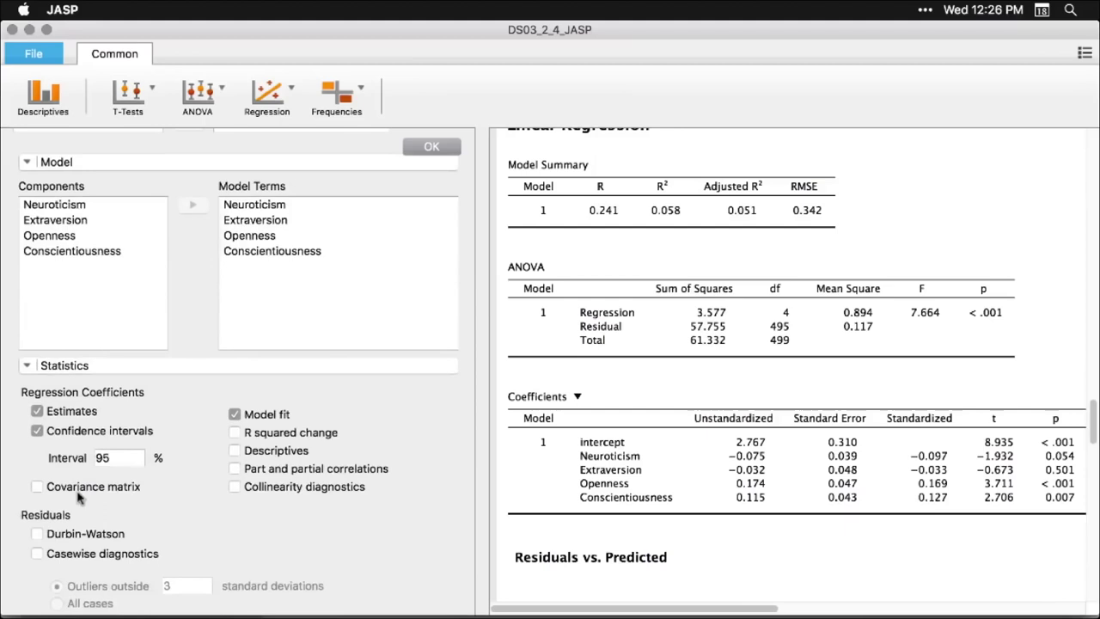
scroll(79, 497, up, 3)
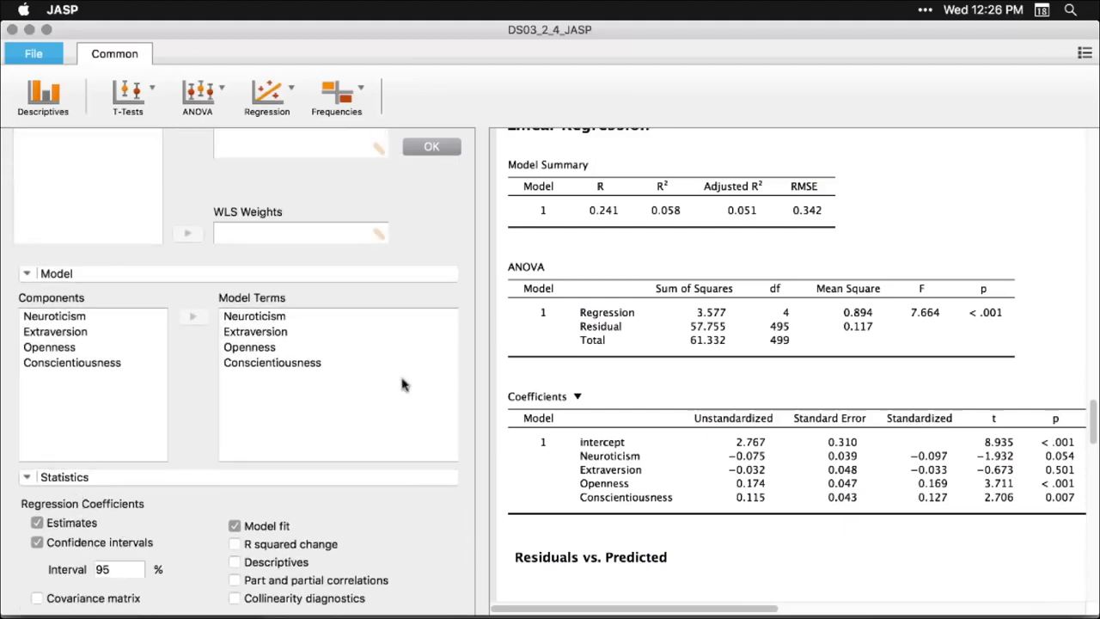
click(1010, 201)
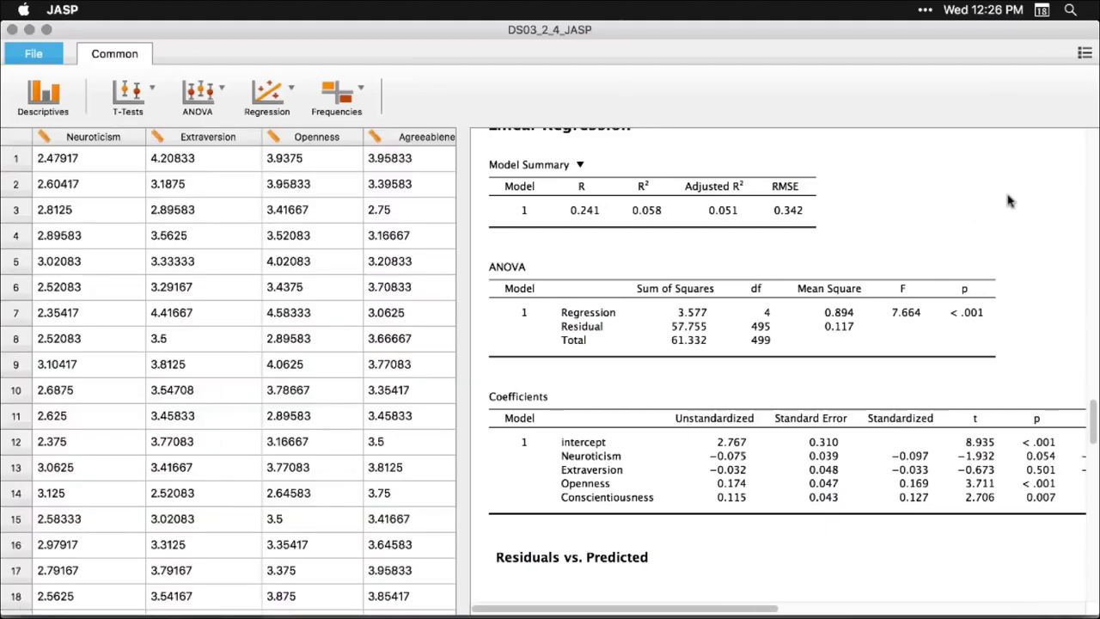
Look back over the correlation and distribution plots in the results, and open the file options
scroll(1010, 200, down, 10)
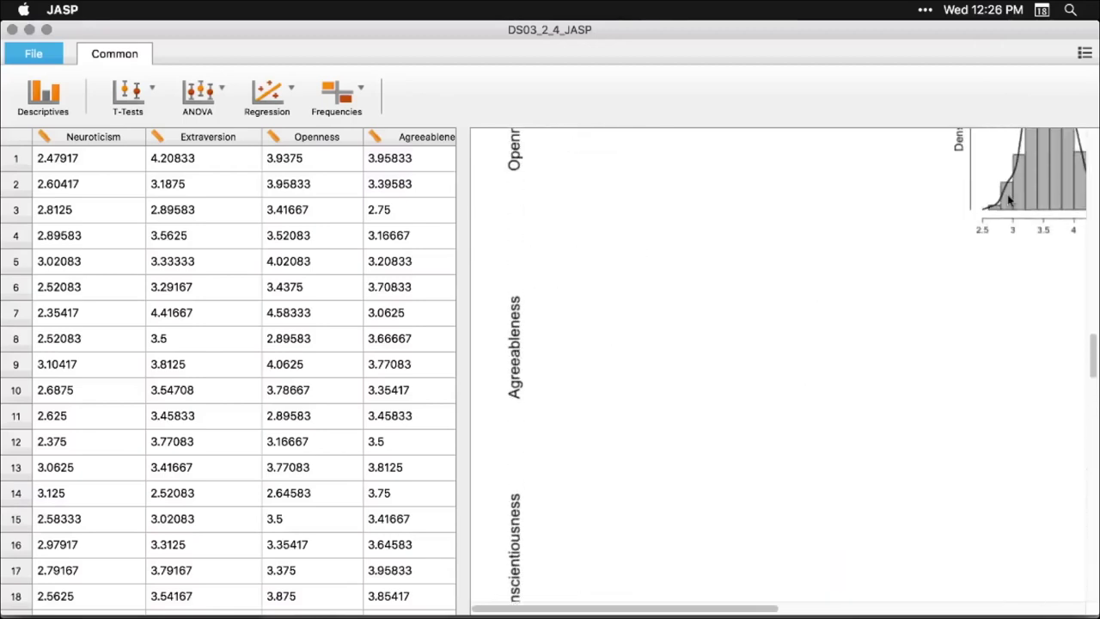
scroll(1010, 200, up, 10)
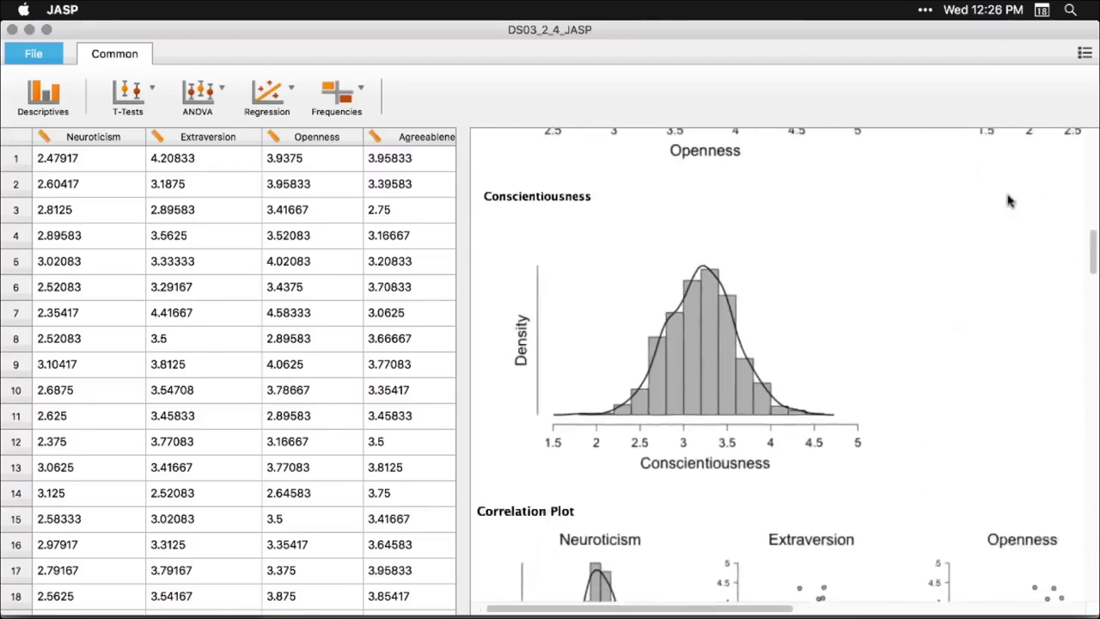
scroll(1009, 200, up, 5)
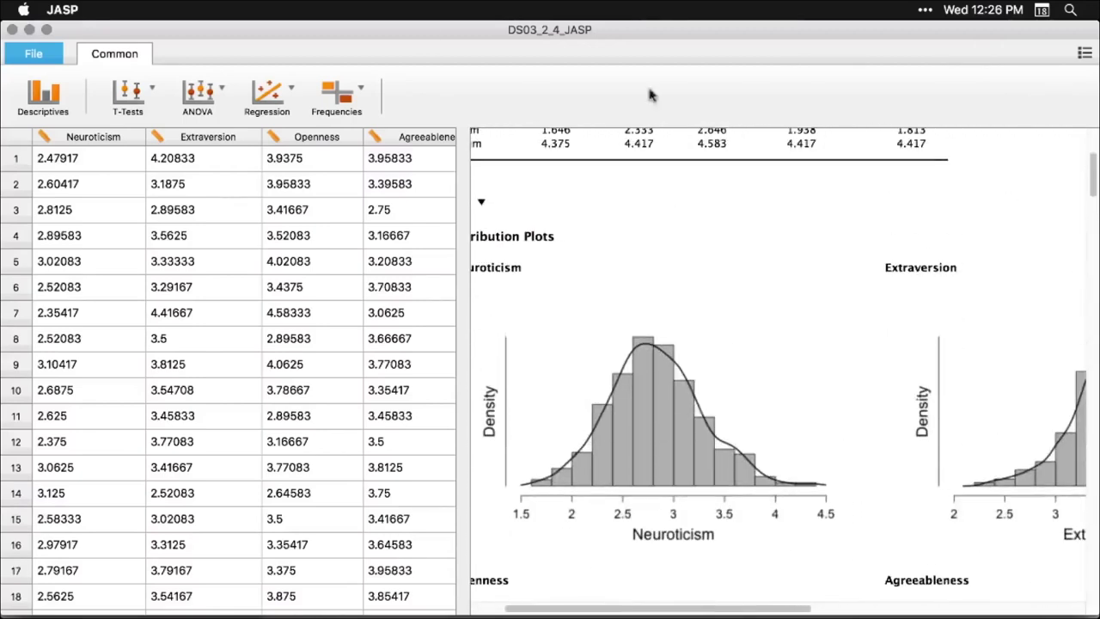
click(29, 62)
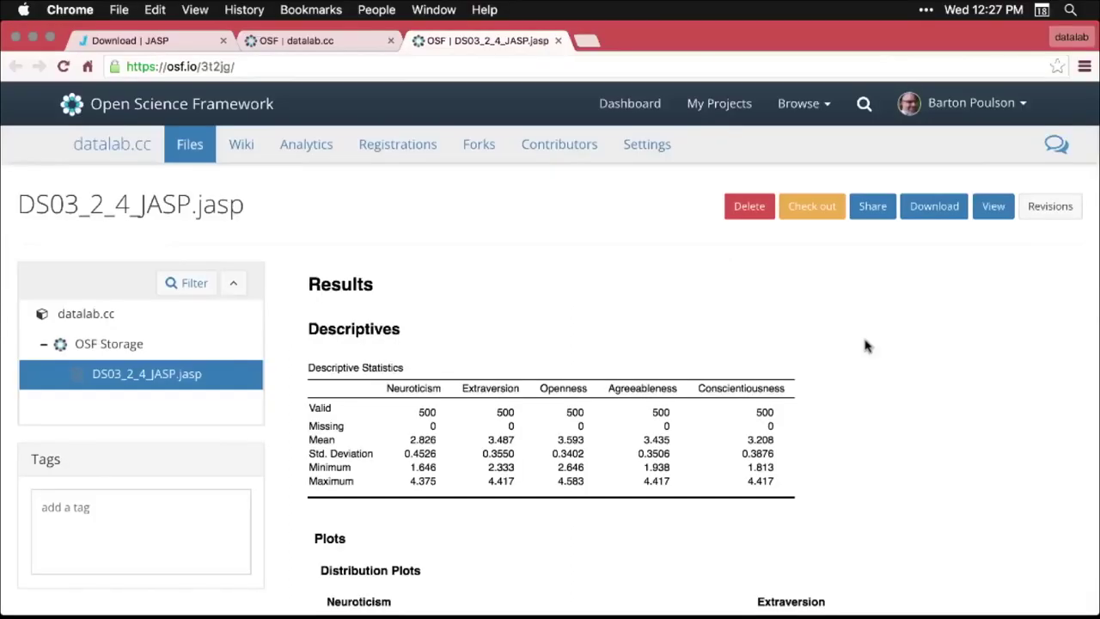
Highlight the web address of the shared DS03_2_4_JASP.jasp page on OSF and examine its descriptives, distribution plots and correlation plot
click(428, 69)
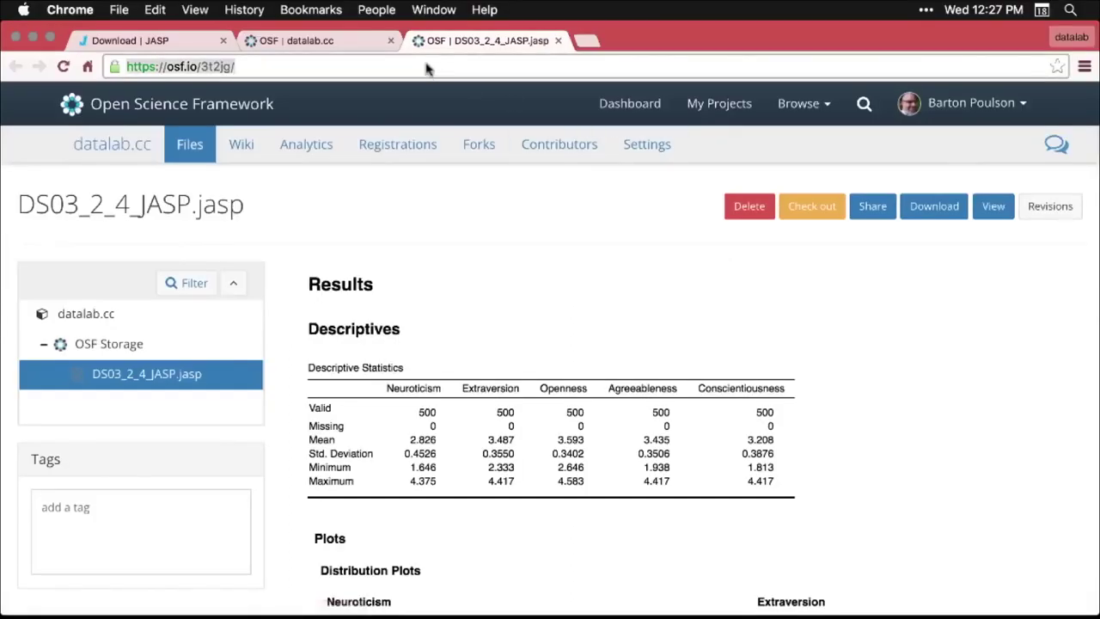
click(937, 367)
scroll(939, 367, down, 1)
scroll(938, 367, down, 3)
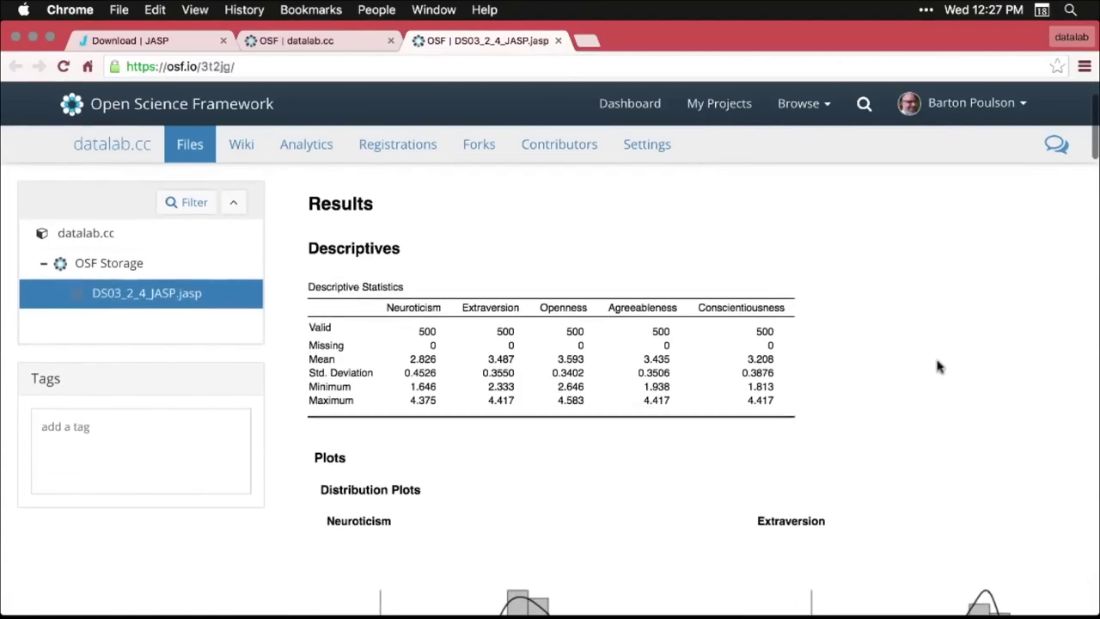
scroll(937, 367, down, 10)
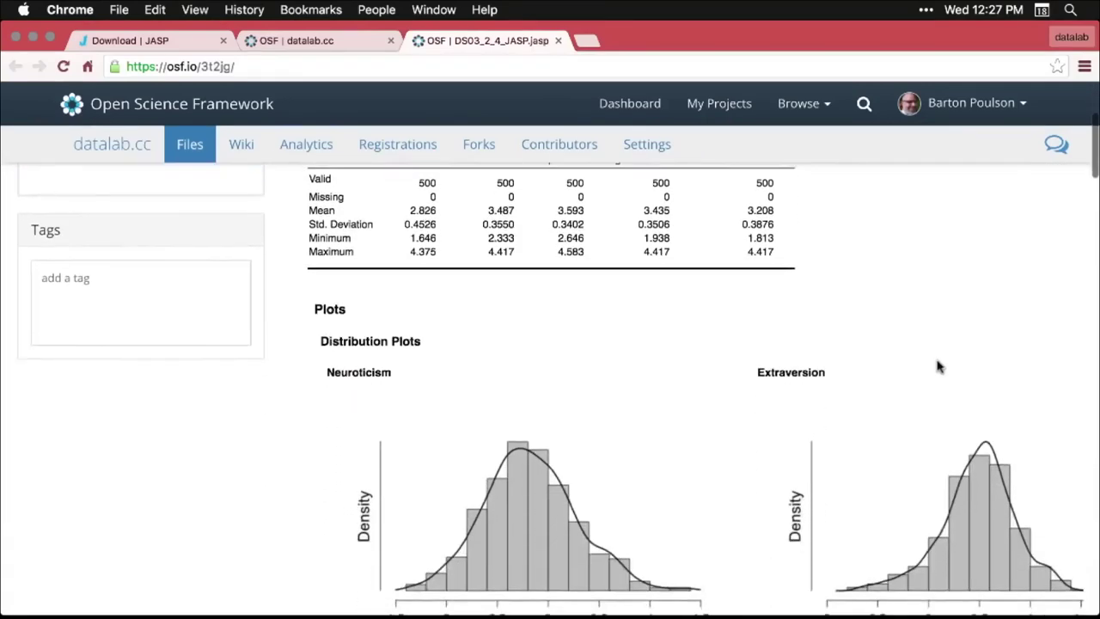
scroll(937, 367, down, 11)
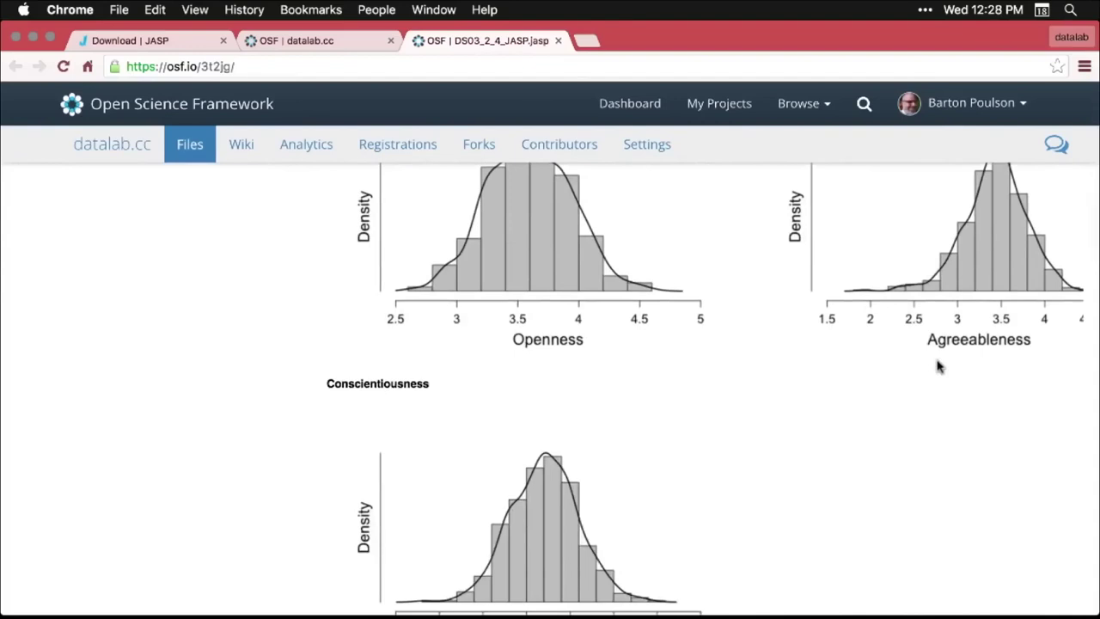
scroll(936, 367, down, 20)
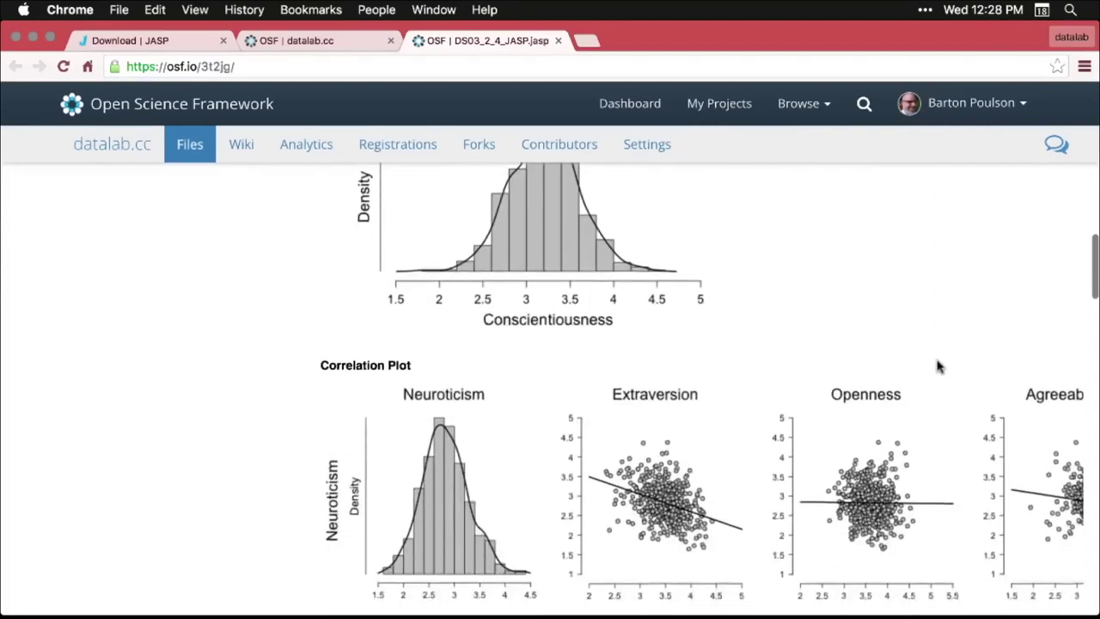
scroll(937, 367, down, 9)
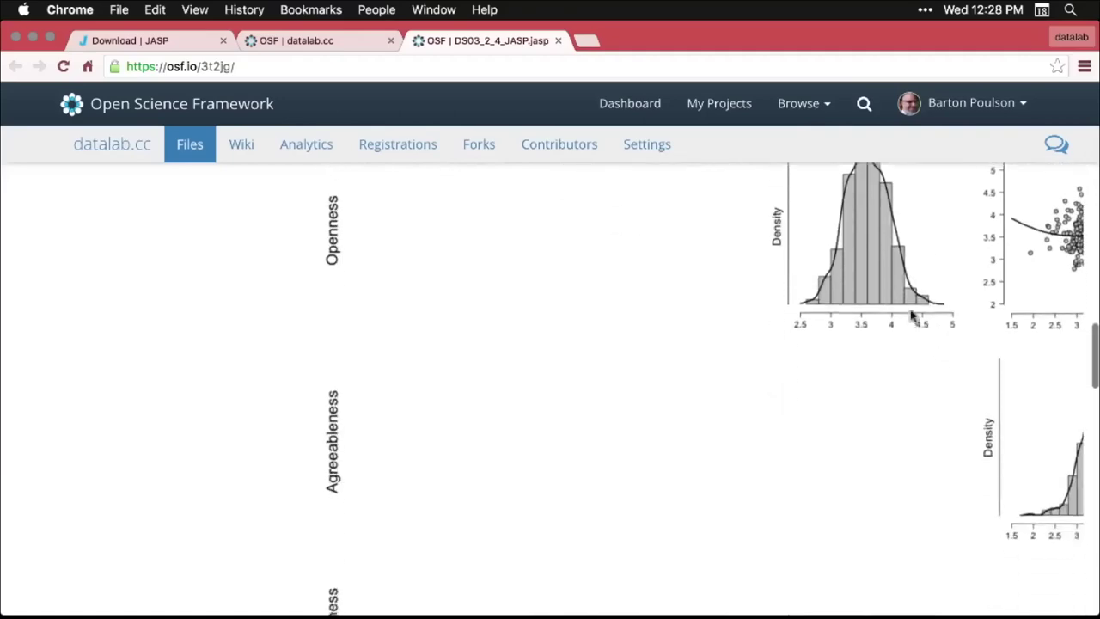
scroll(912, 308, up, 20)
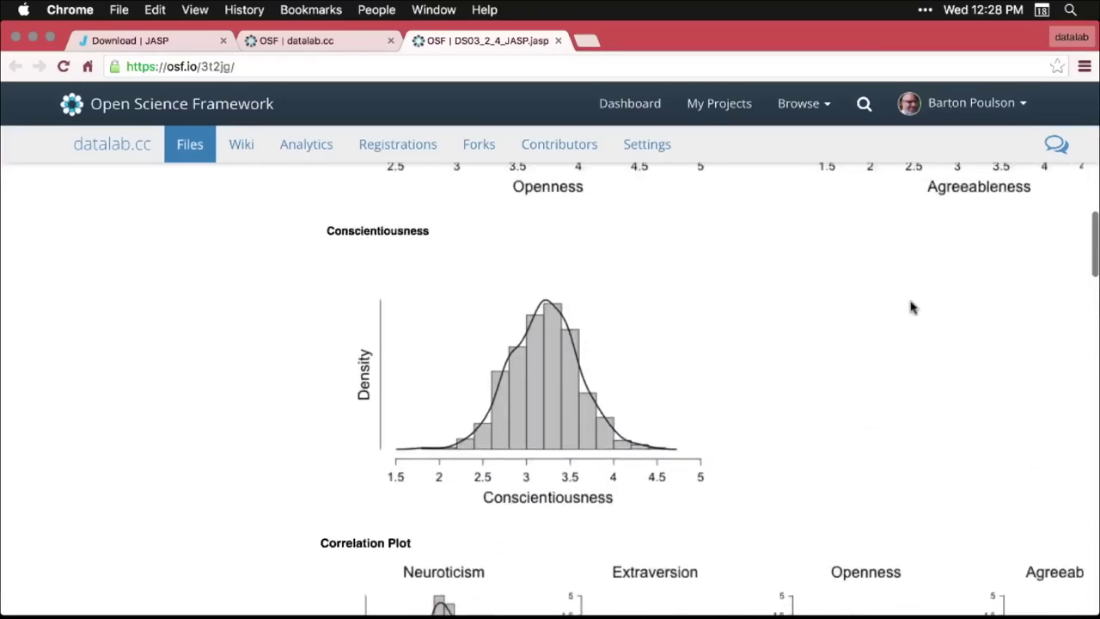
scroll(913, 308, up, 10)
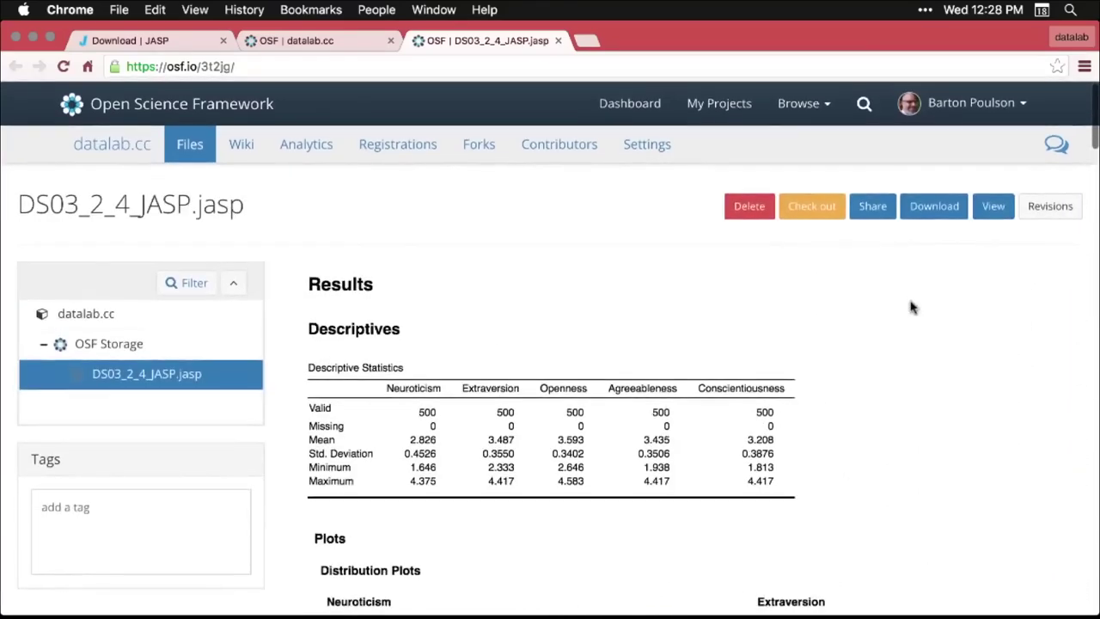